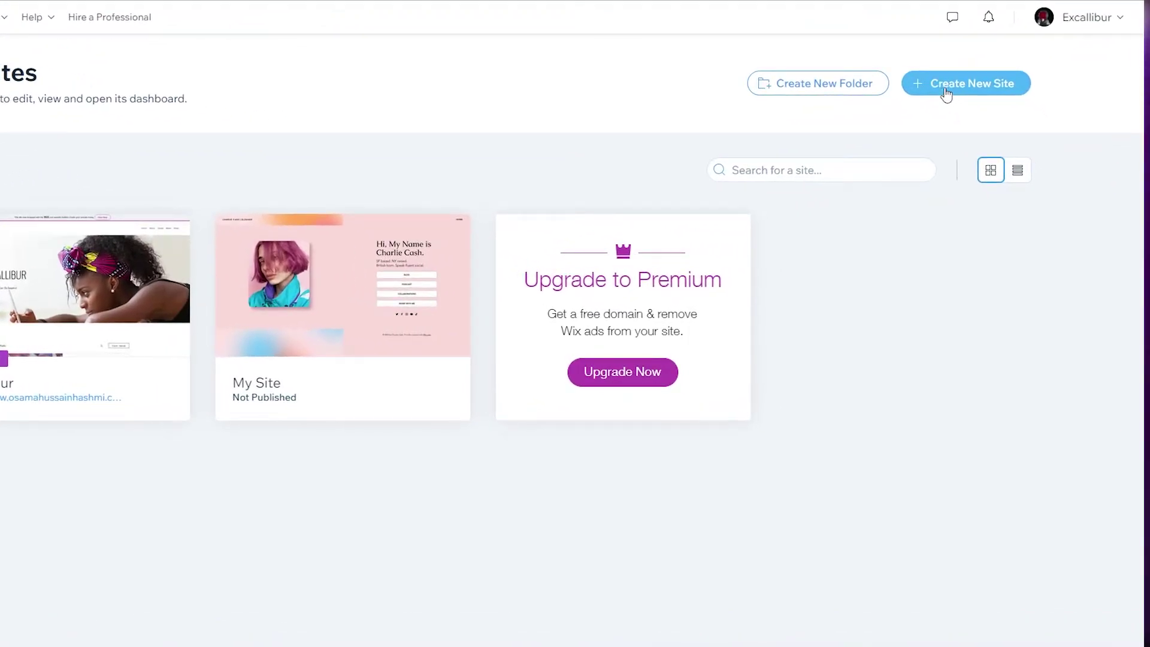
Create a new site and set its website type to Blog Coming Soon.
{"action": "left_click", "coordinate": [946, 87]}
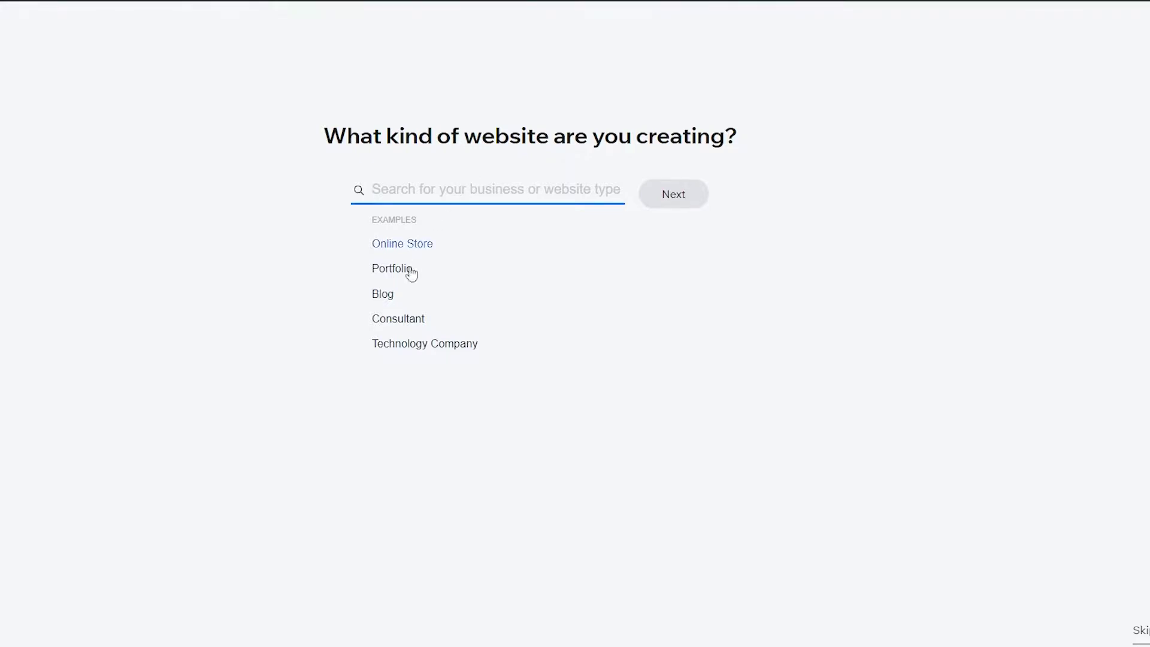
{"action": "left_click", "coordinate": [383, 293]}
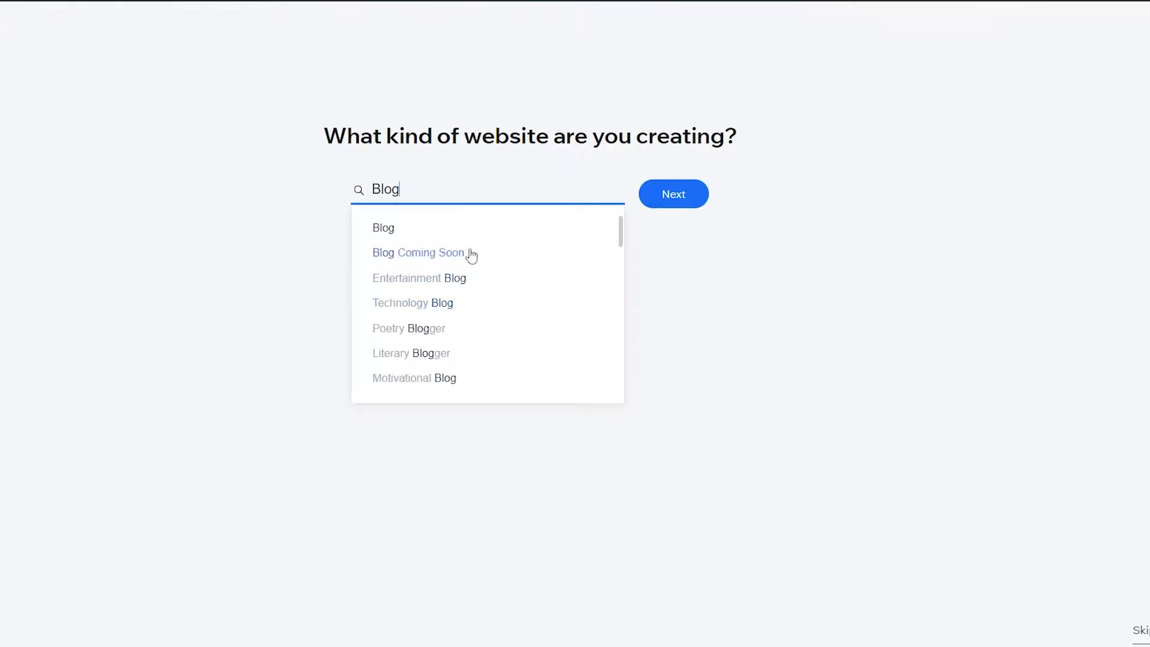
{"action": "left_click", "coordinate": [433, 254]}
{"action": "left_click", "coordinate": [683, 195]}
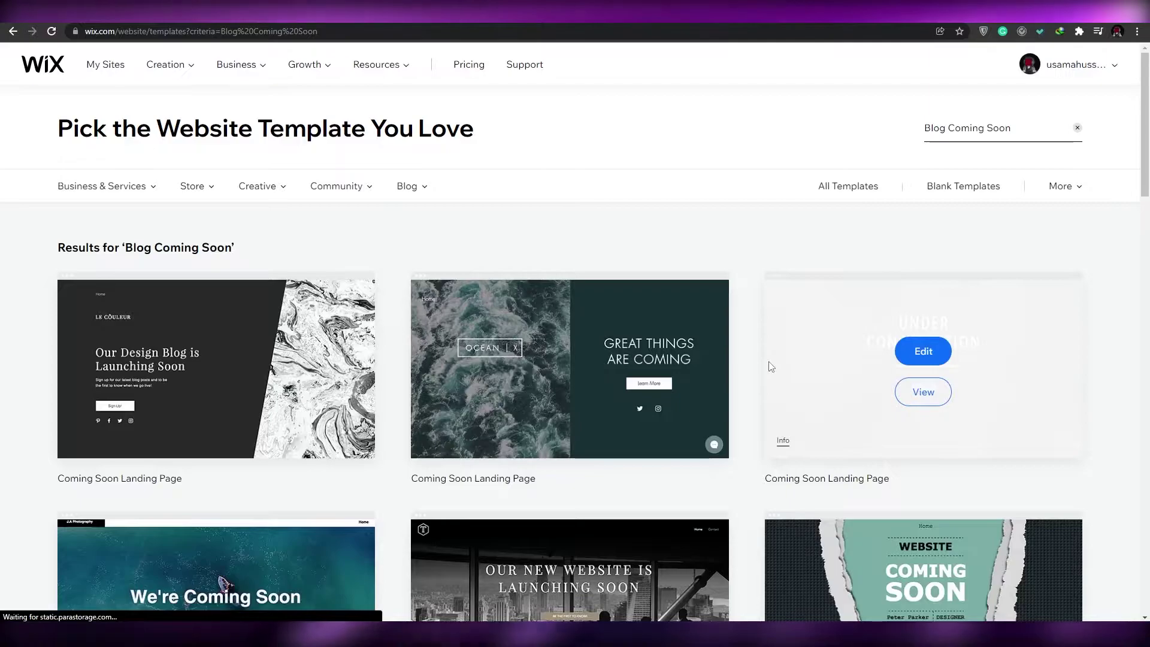
Preview the full demo of the "Our Design Blog is Launching Soon" template and start editing the site with it.
{"action": "scroll", "coordinate": [482, 424], "scroll_direction": "down", "scroll_amount": 4}
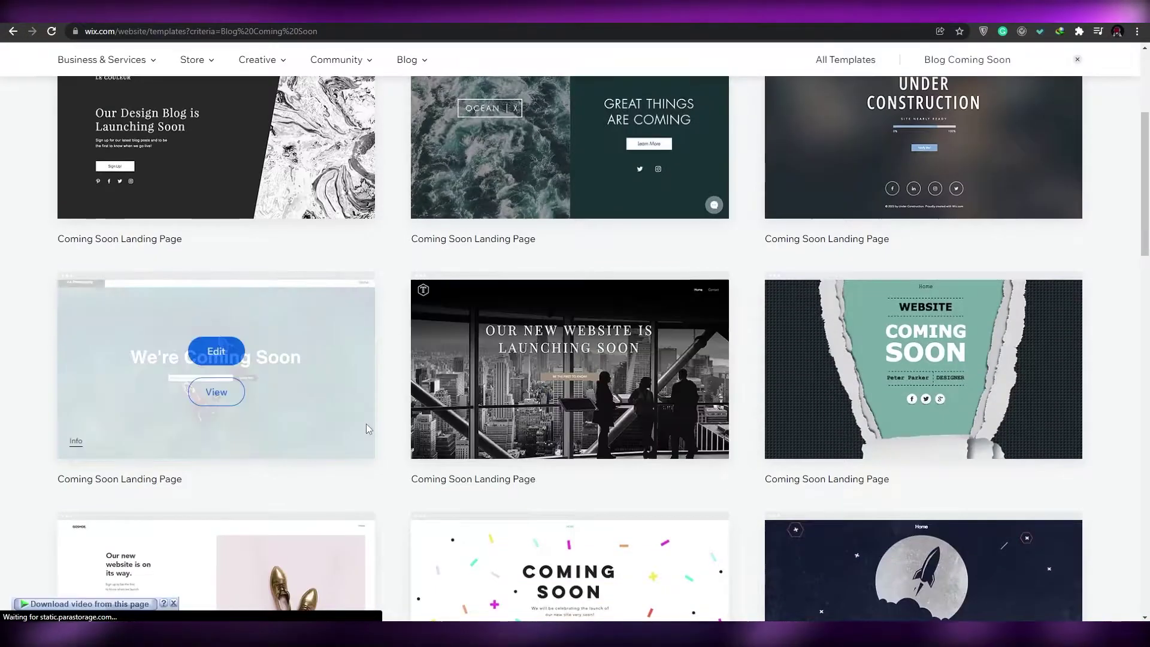
{"action": "scroll", "coordinate": [378, 428], "scroll_direction": "down", "scroll_amount": 4}
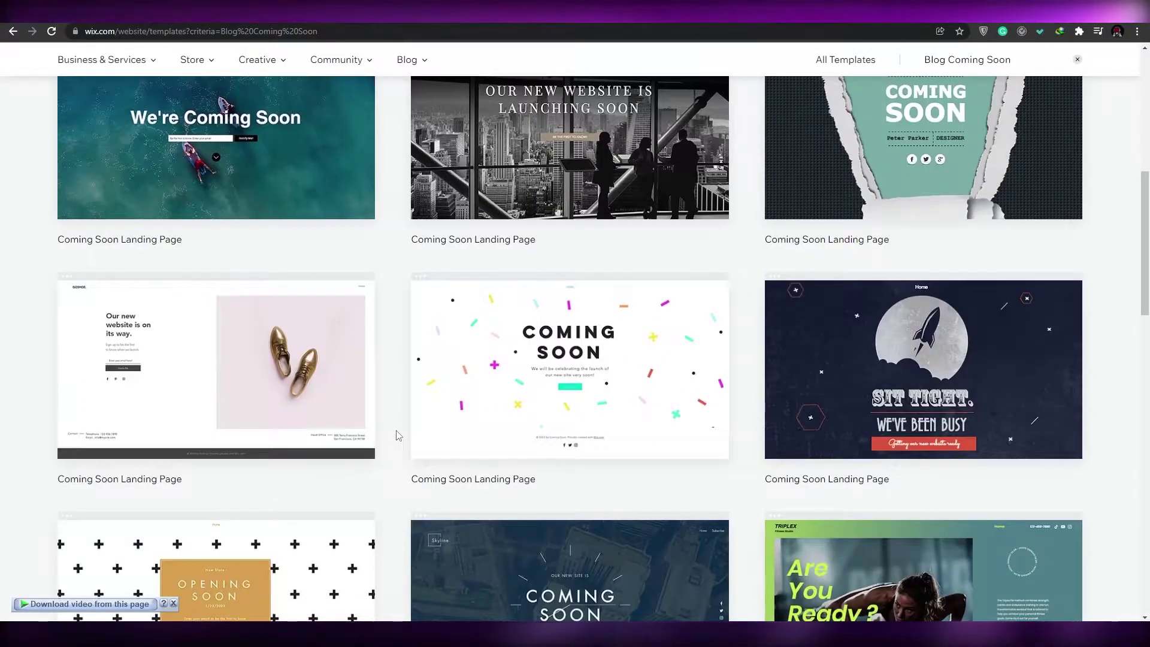
{"action": "scroll", "coordinate": [399, 436], "scroll_direction": "down", "scroll_amount": 1}
{"action": "scroll", "coordinate": [404, 437], "scroll_direction": "down", "scroll_amount": 3}
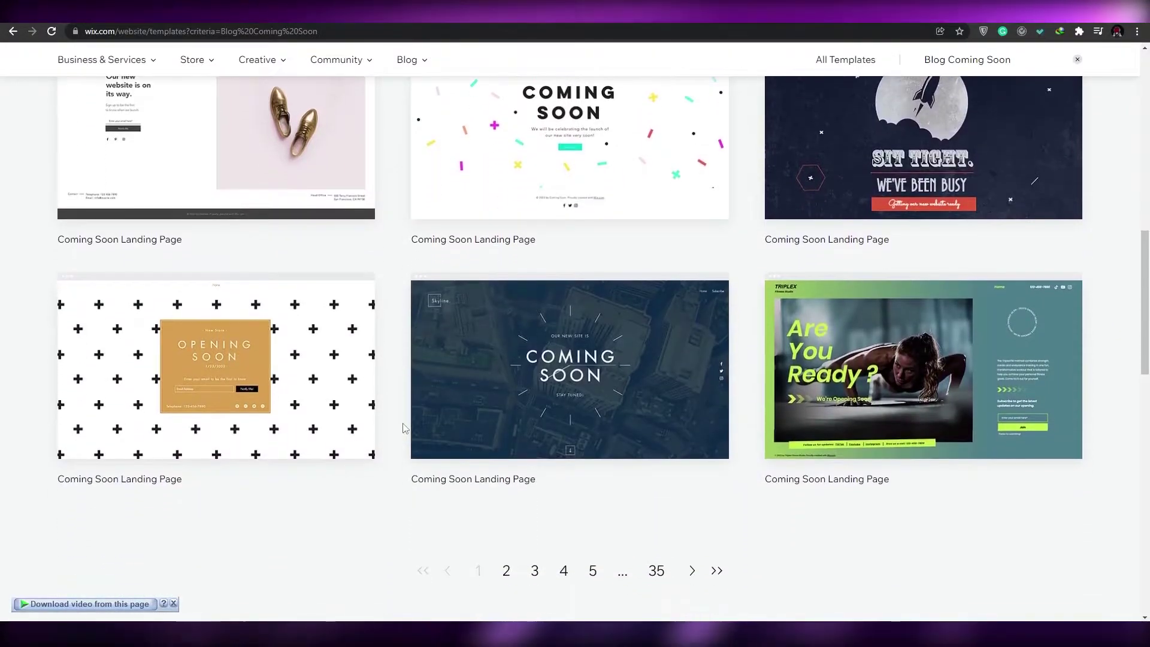
{"action": "scroll", "coordinate": [403, 428], "scroll_direction": "up", "scroll_amount": 10}
{"action": "scroll", "coordinate": [401, 428], "scroll_direction": "up", "scroll_amount": 2}
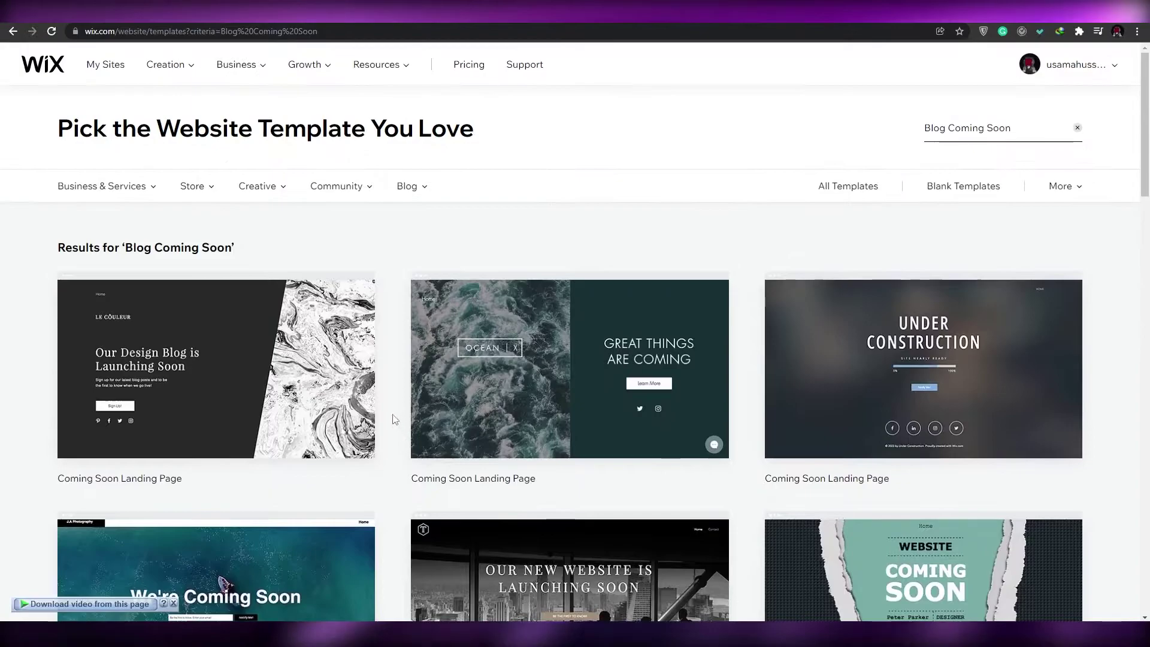
{"action": "left_click", "coordinate": [216, 392]}
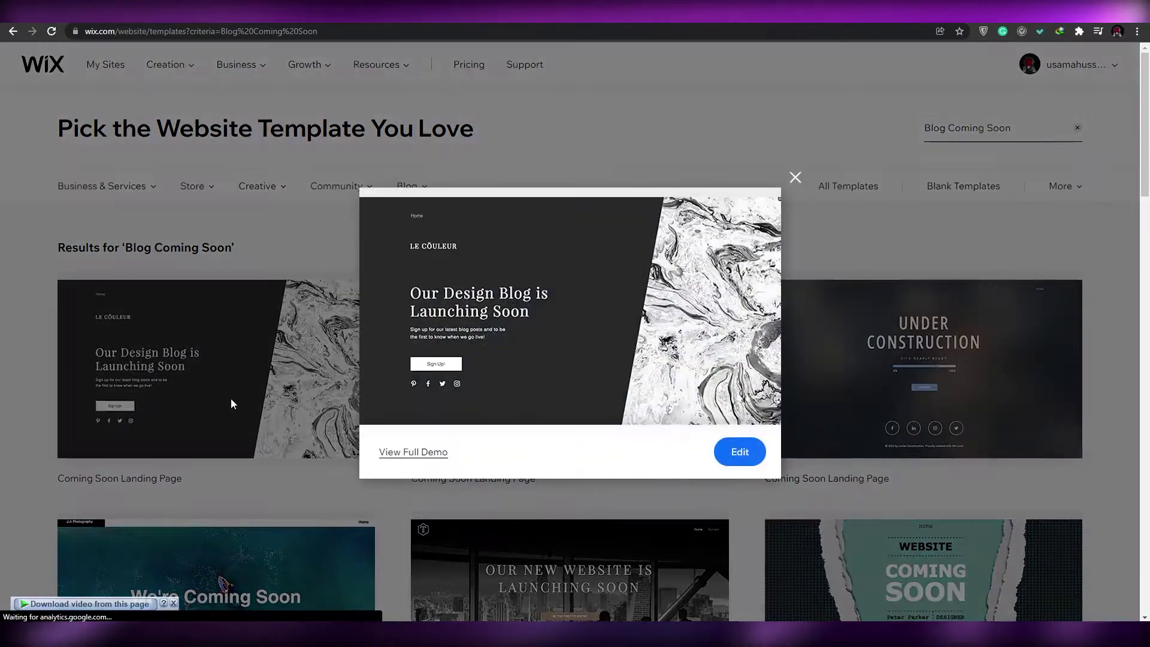
{"action": "left_click", "coordinate": [418, 454]}
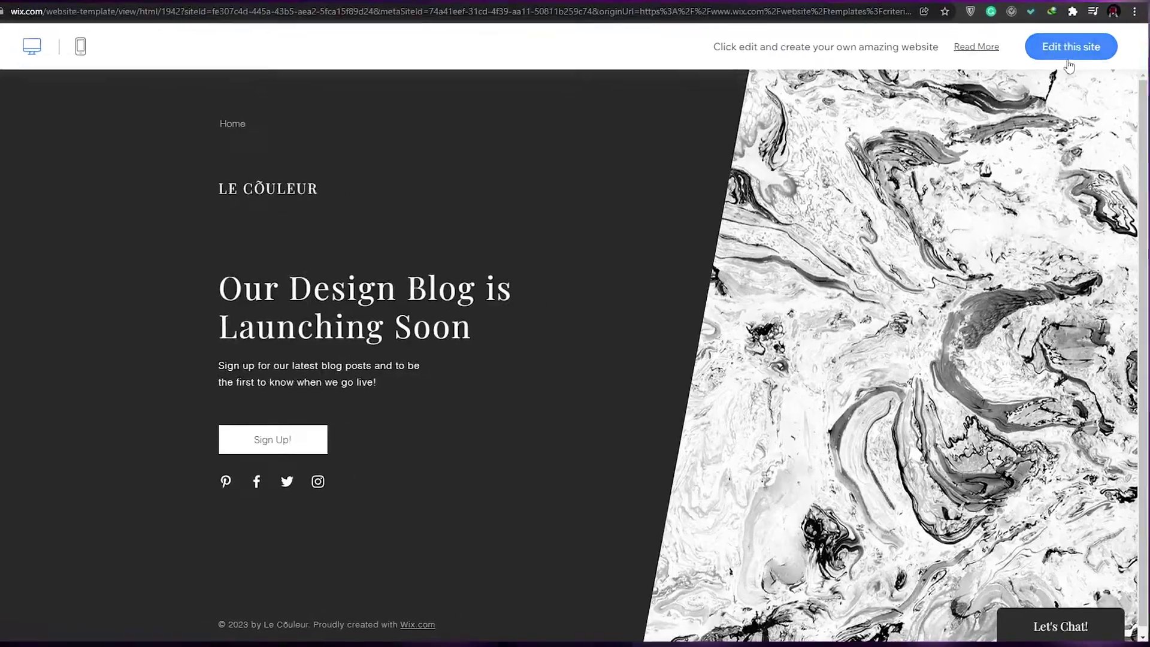
{"action": "left_click", "coordinate": [1066, 48]}
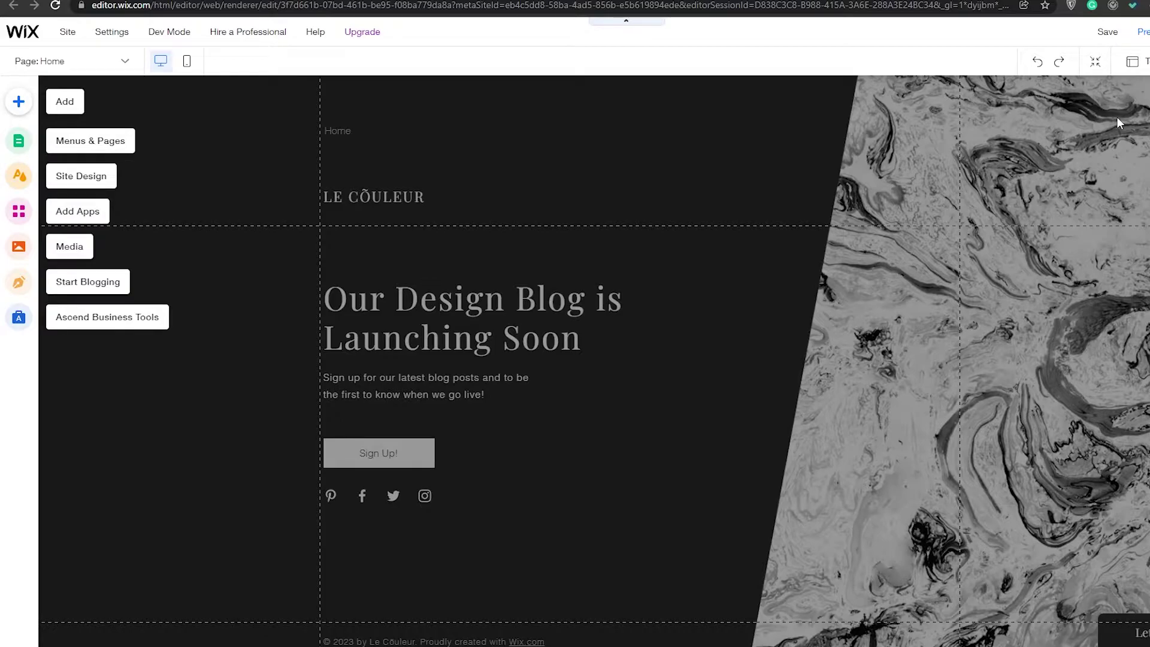
Delete the "Sign Up!" button between the sign-up paragraph and the social icons.
{"action": "scroll", "coordinate": [537, 256], "scroll_direction": "down", "scroll_amount": 1}
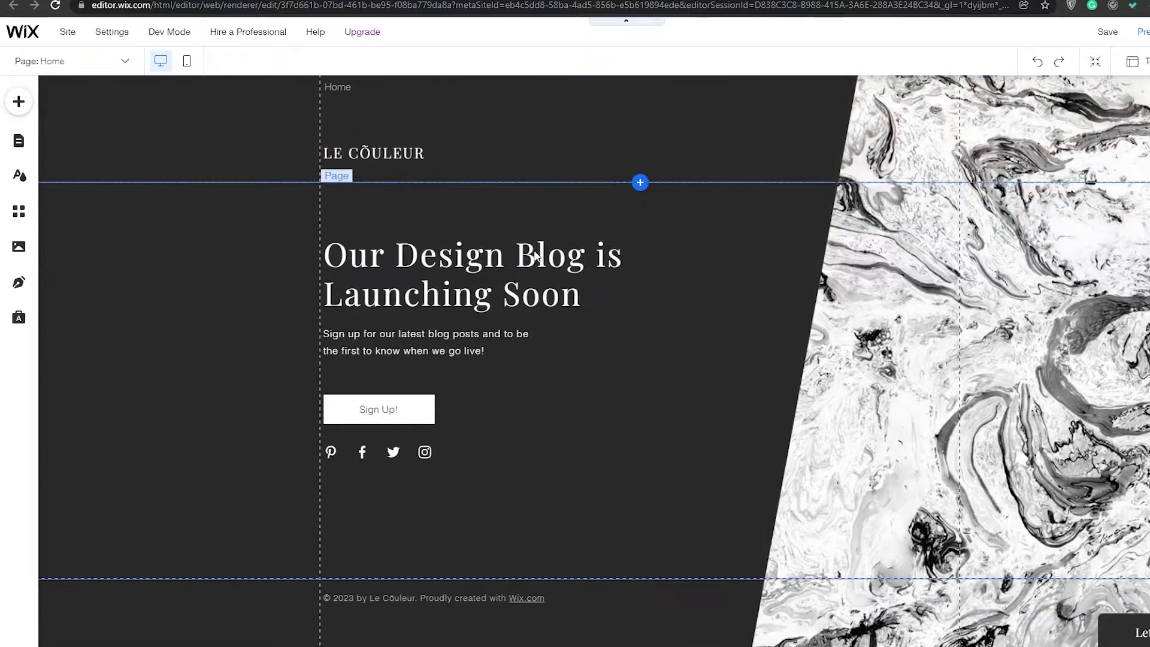
{"action": "scroll", "coordinate": [680, 475], "scroll_direction": "up", "scroll_amount": 1}
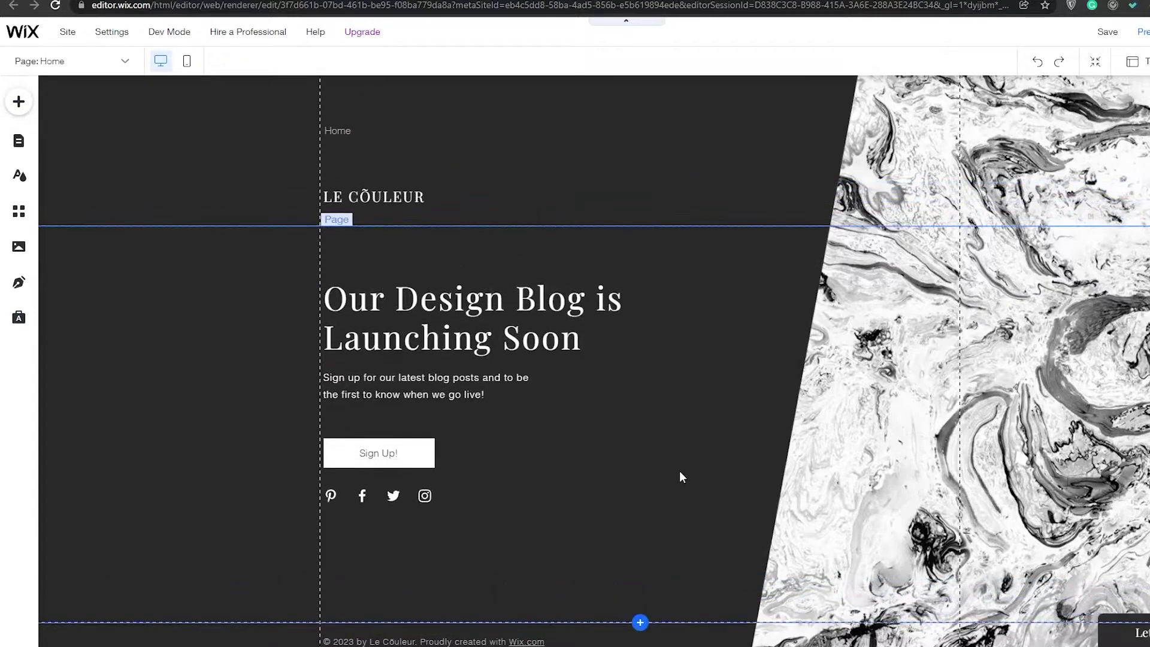
{"action": "scroll", "coordinate": [655, 455], "scroll_direction": "down", "scroll_amount": 1}
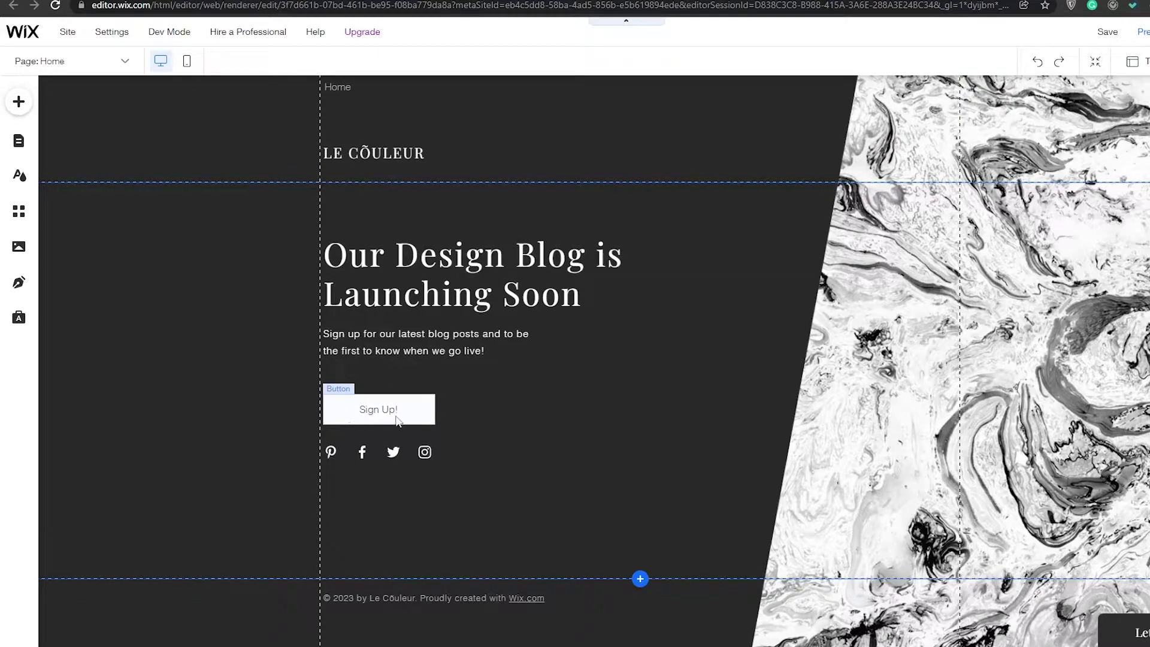
{"action": "scroll", "coordinate": [319, 271], "scroll_direction": "up", "scroll_amount": 1}
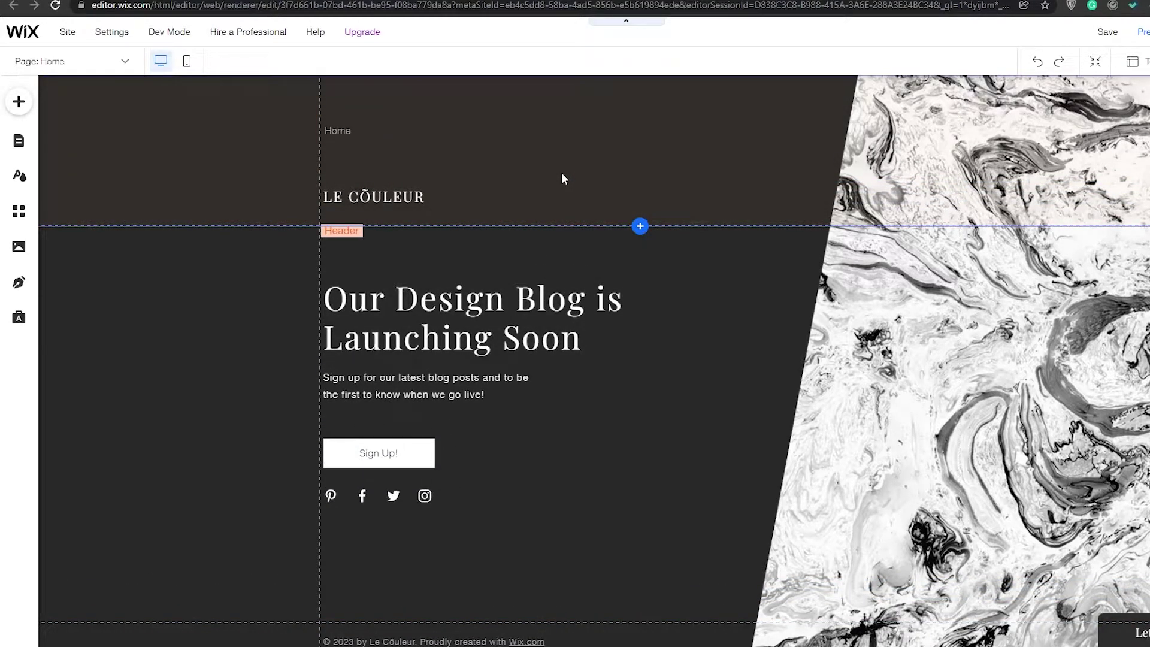
{"action": "scroll", "coordinate": [689, 407], "scroll_direction": "down", "scroll_amount": 1}
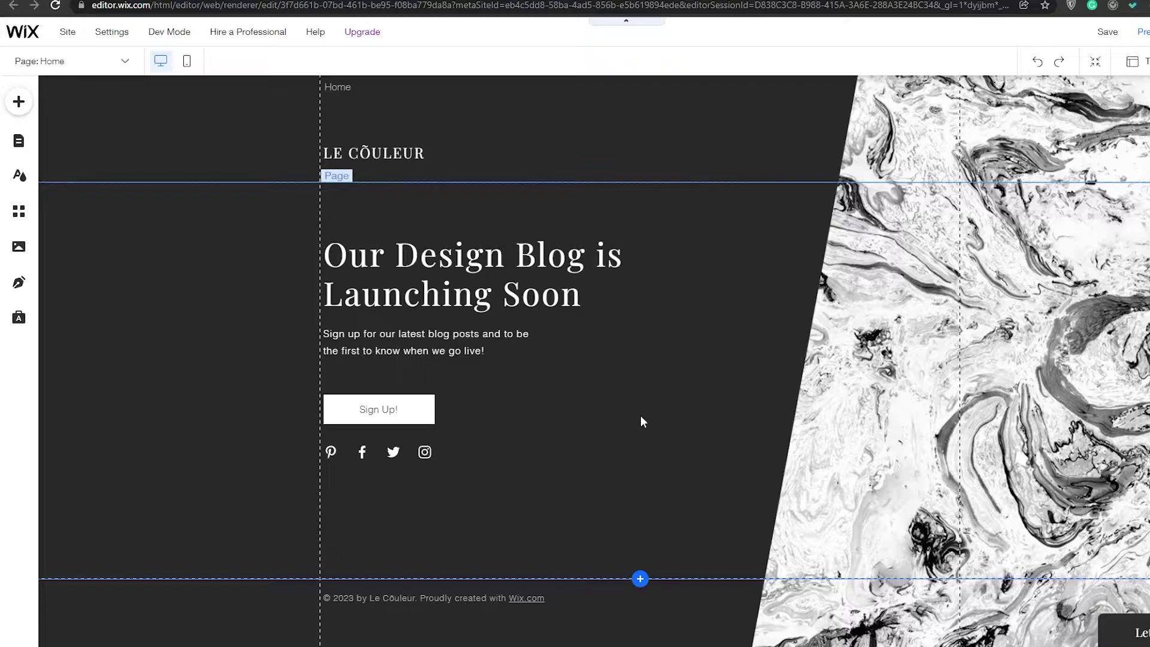
{"action": "left_click", "coordinate": [414, 412]}
{"action": "key", "text": "Delete"}
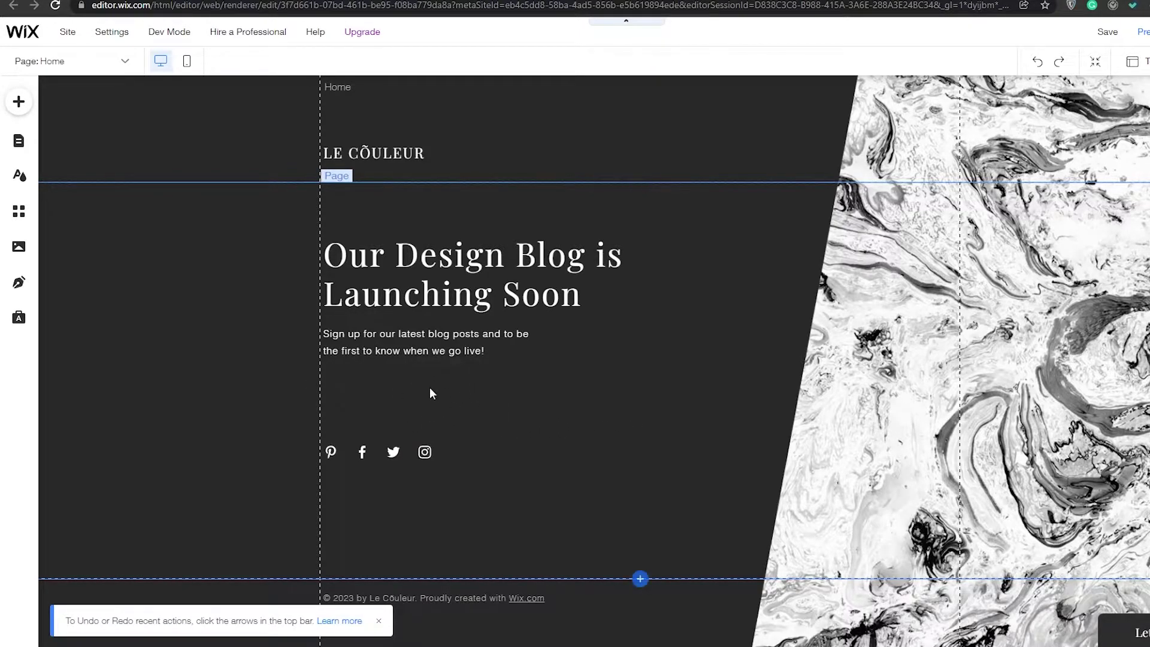
Move the "Our Design Blog is Launching Soon" heading up to just below the header.
{"action": "left_click", "coordinate": [372, 157]}
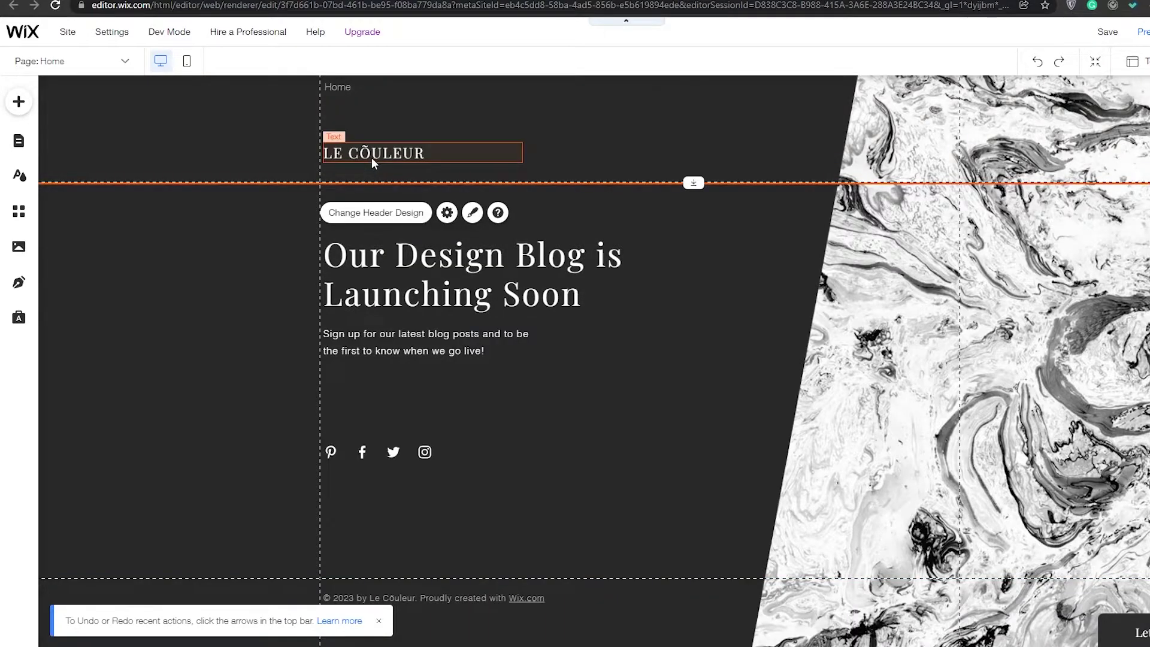
{"action": "left_click", "coordinate": [373, 157]}
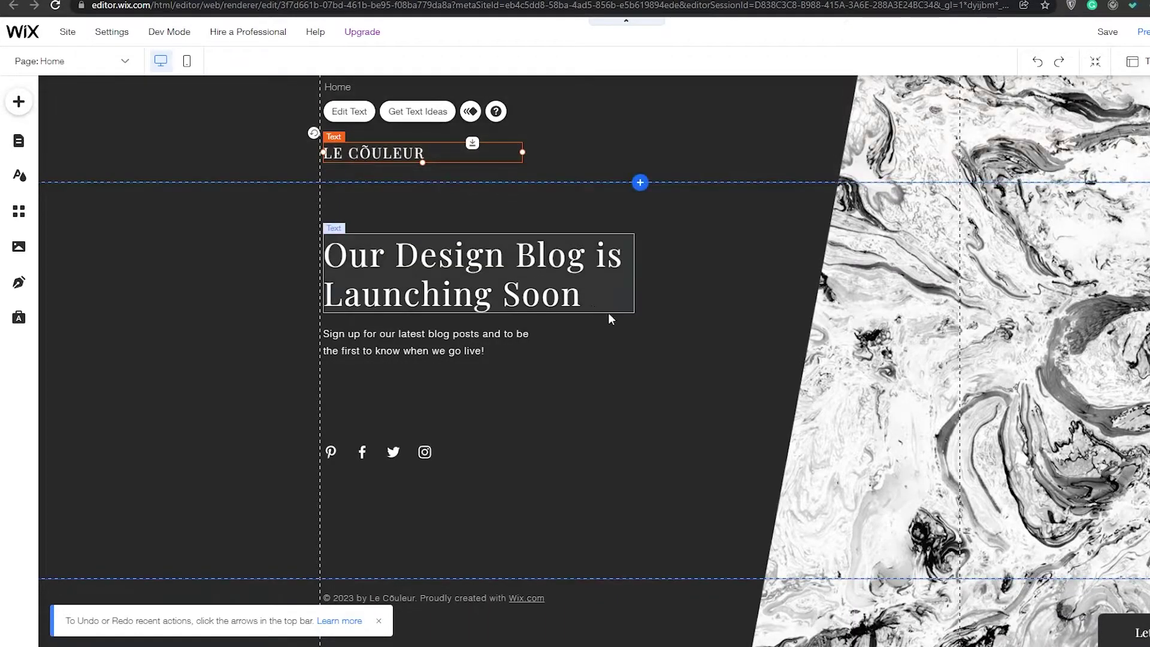
{"action": "left_click", "coordinate": [651, 327]}
{"action": "left_click", "coordinate": [526, 295]}
{"action": "left_click_drag", "start_coordinate": [525, 294], "coordinate": [524, 251]}
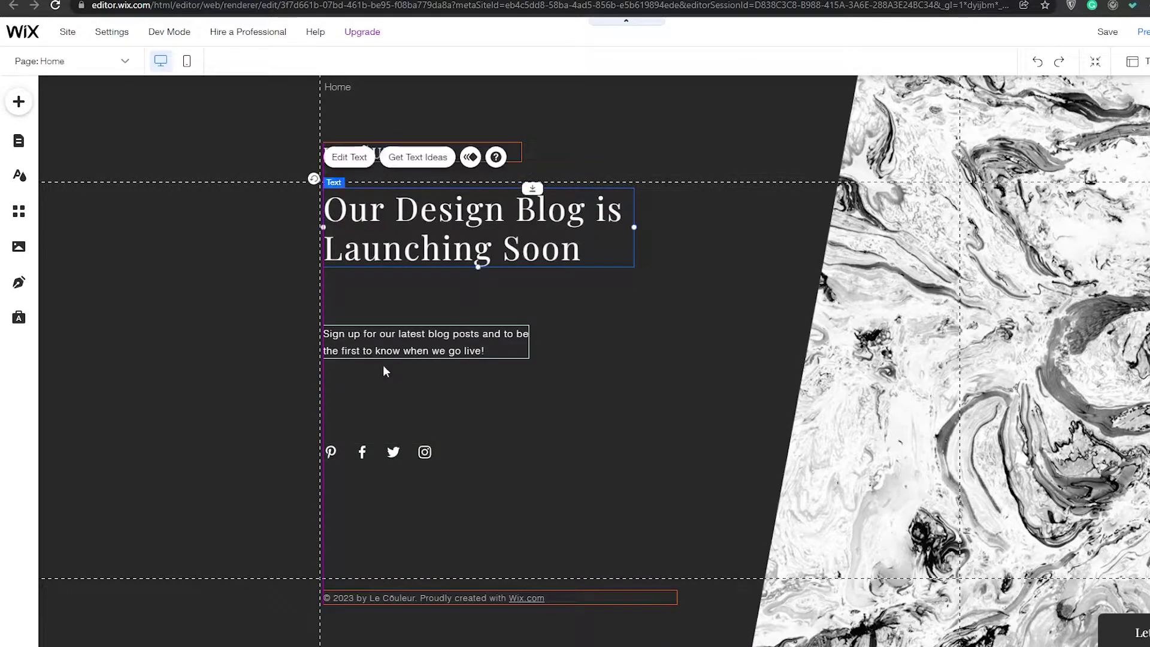
Move the sign-up paragraph up under the heading and place the social bar to the right of that paragraph.
{"action": "left_click_drag", "start_coordinate": [430, 340], "coordinate": [436, 287]}
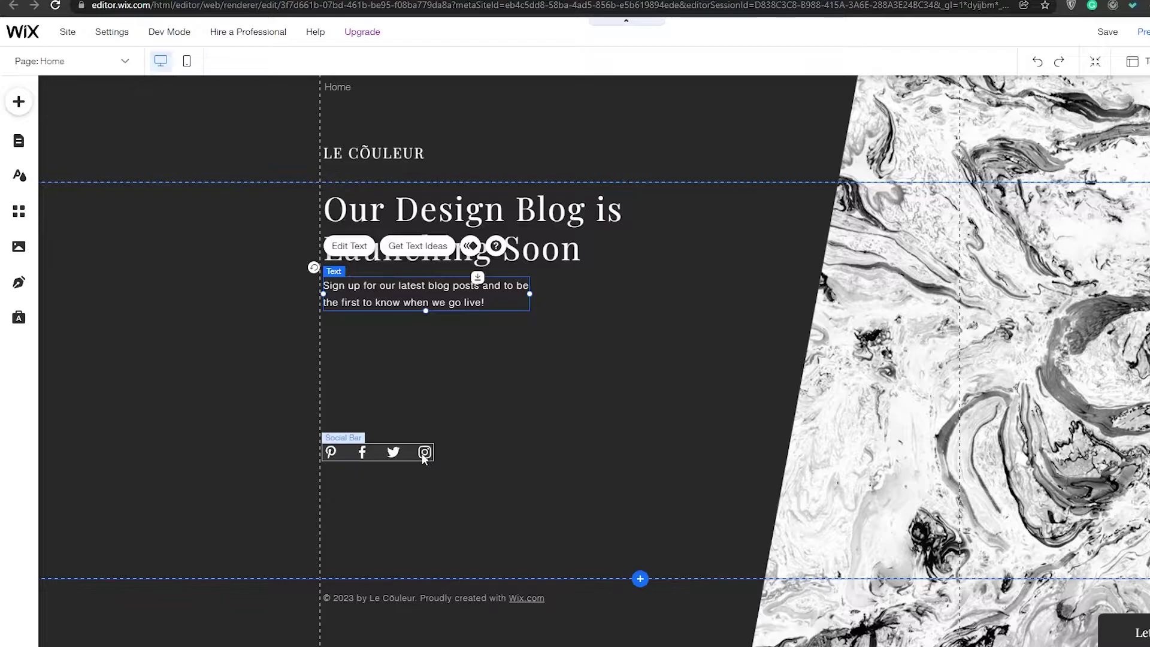
{"action": "left_click", "coordinate": [361, 467]}
{"action": "left_click_drag", "start_coordinate": [378, 455], "coordinate": [672, 296]}
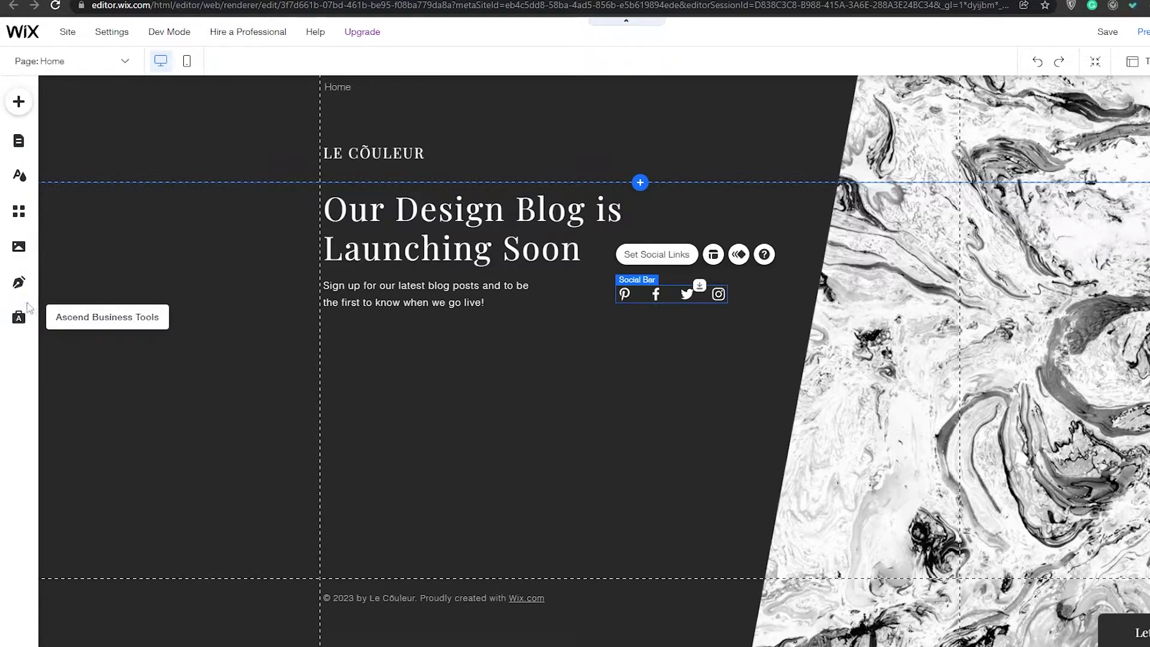
Look through the element categories that can be added to the site, including Image, My Designs, Box and Interactive.
{"action": "left_click", "coordinate": [20, 108]}
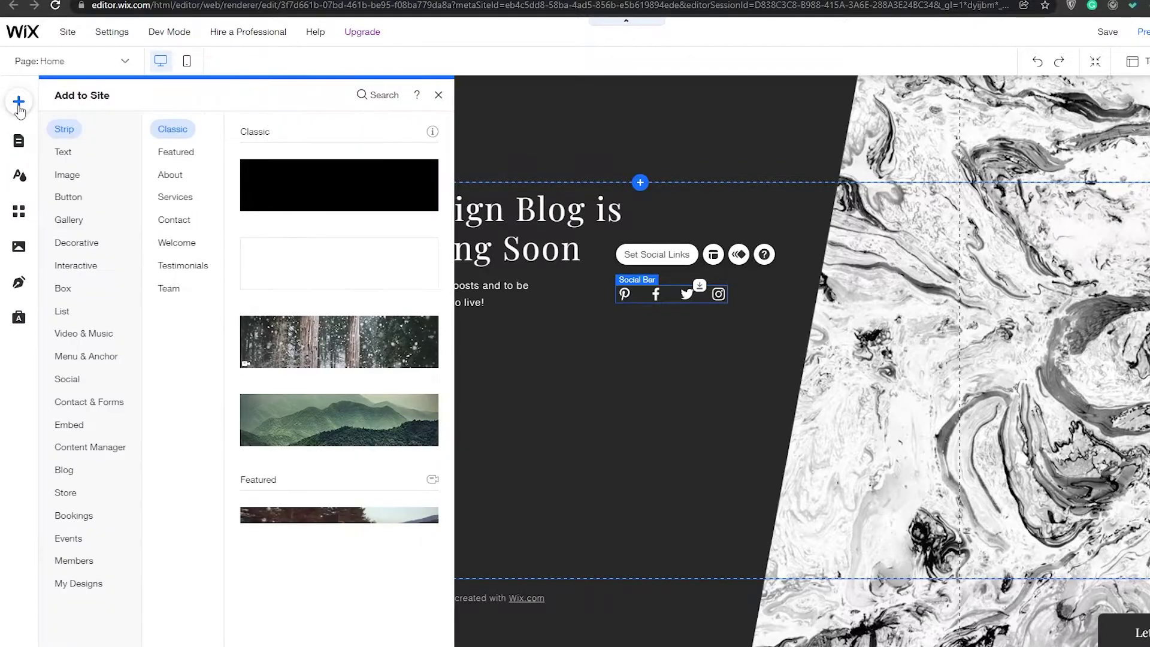
{"action": "left_click", "coordinate": [71, 174]}
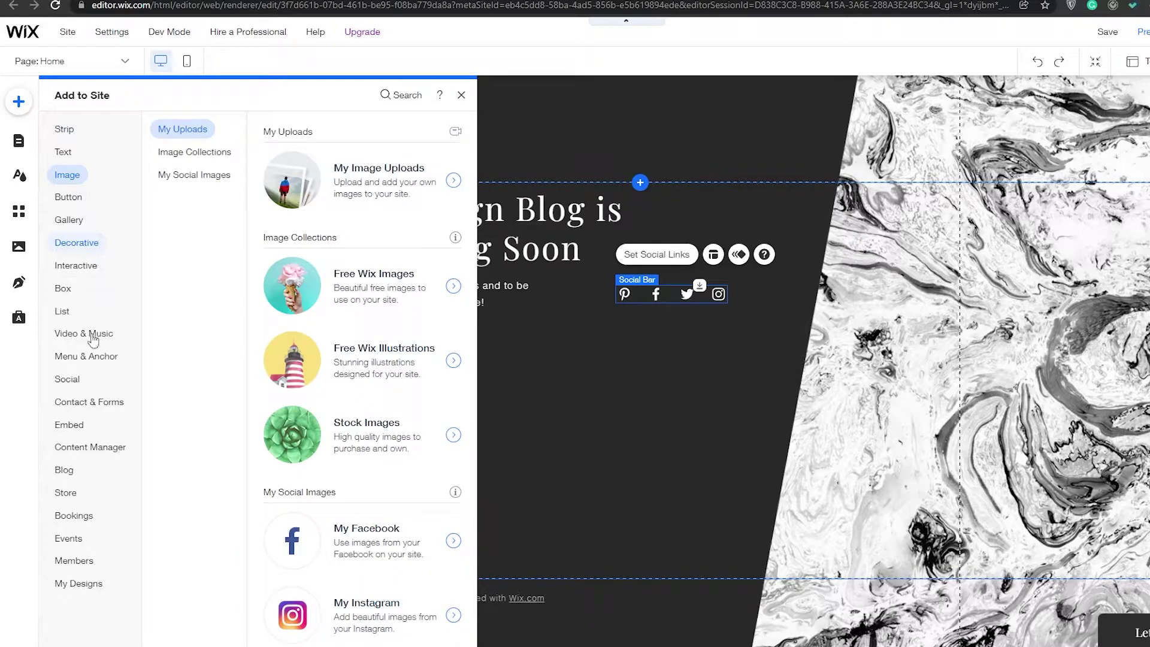
{"action": "mouse_move", "coordinate": [87, 576]}
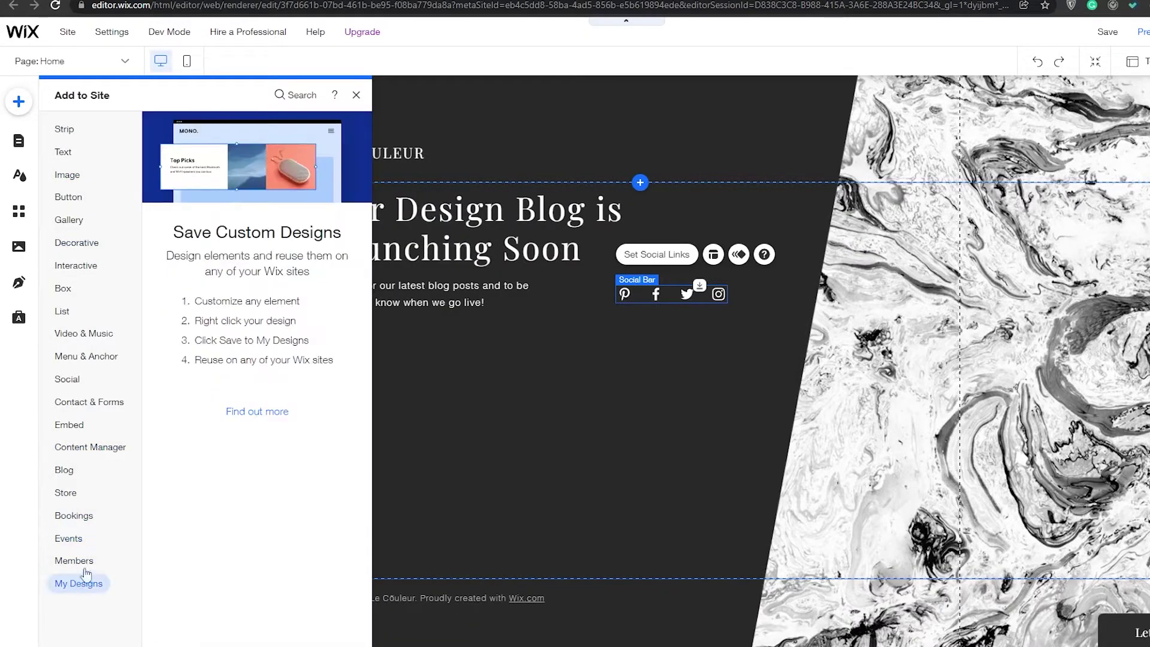
{"action": "mouse_move", "coordinate": [71, 292]}
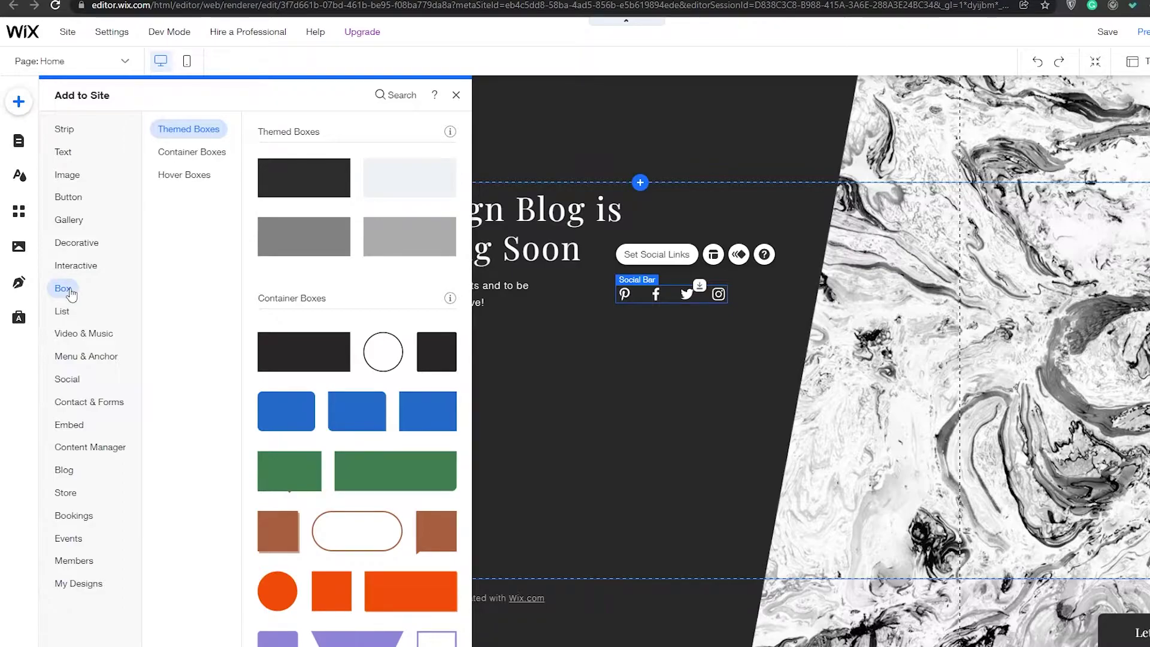
{"action": "mouse_move", "coordinate": [69, 265]}
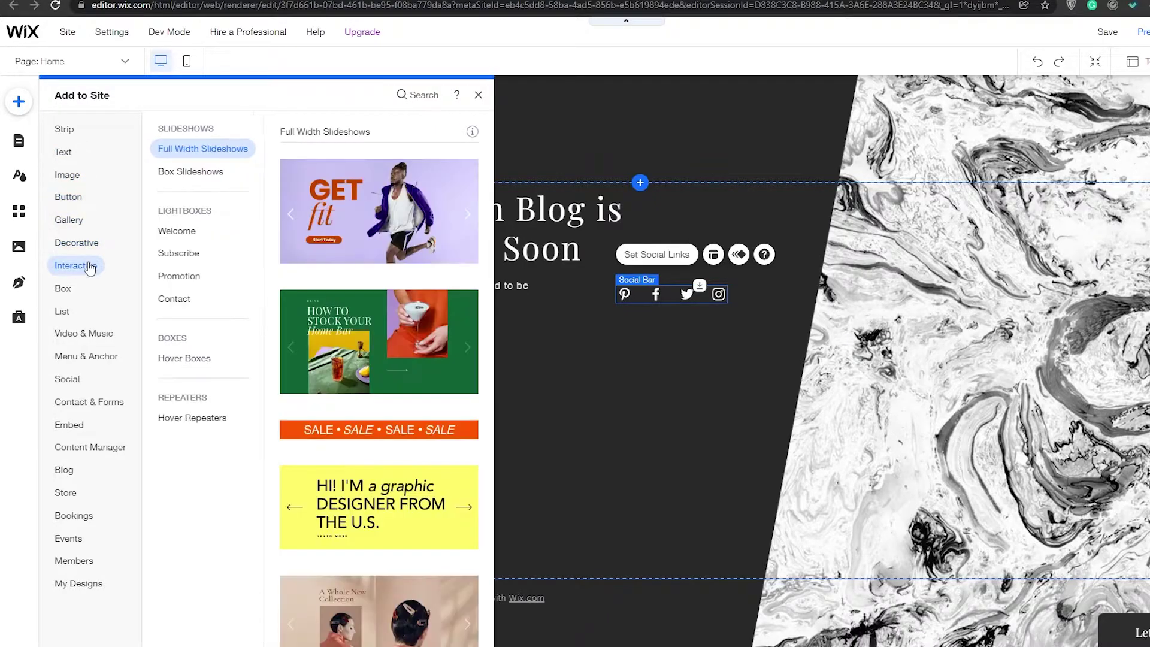
Examine the ready-made contact and form designs, from order, registration and donation forms to the Subscribe forms.
{"action": "mouse_move", "coordinate": [89, 409]}
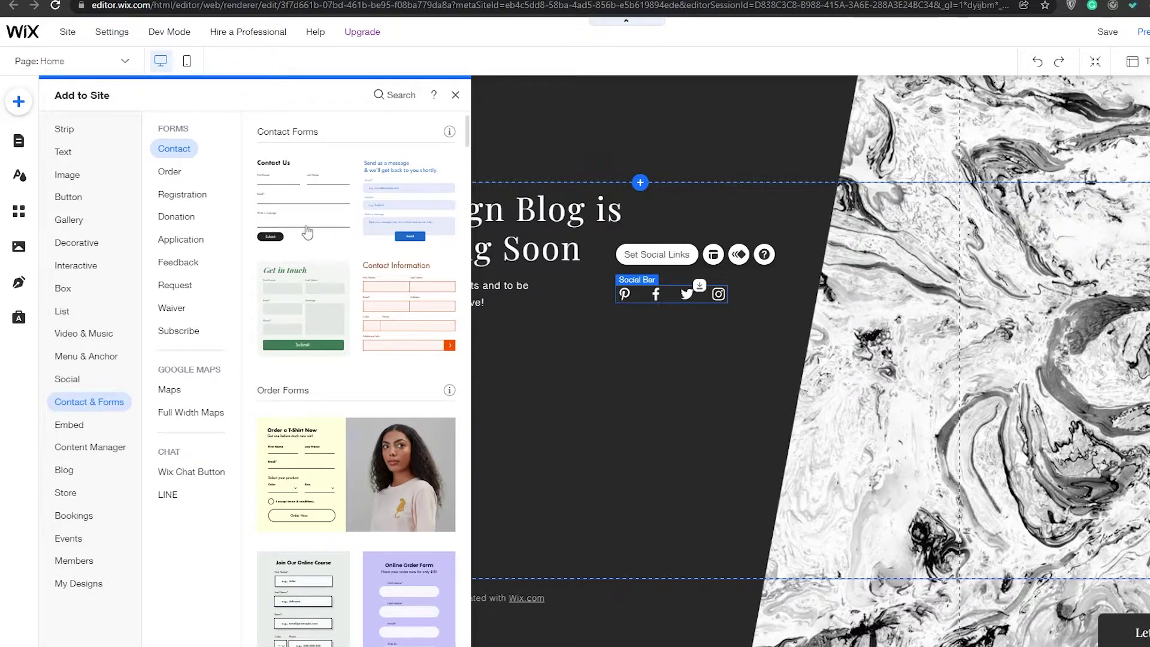
{"action": "scroll", "coordinate": [356, 224], "scroll_direction": "down", "scroll_amount": 8}
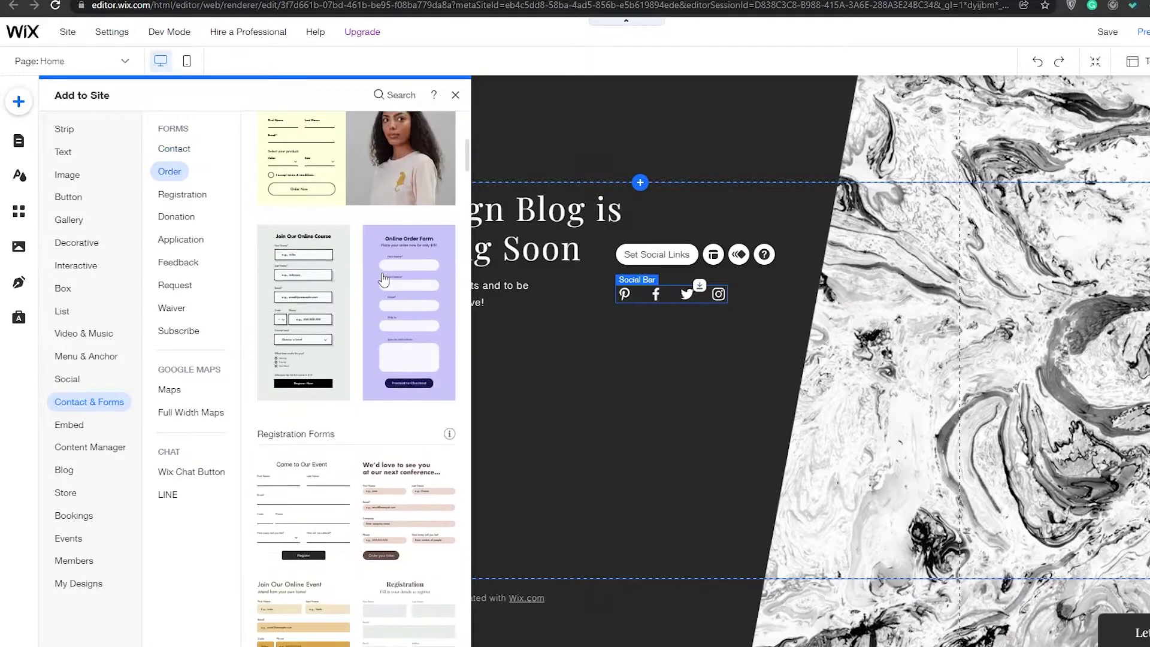
{"action": "scroll", "coordinate": [383, 278], "scroll_direction": "down", "scroll_amount": 7}
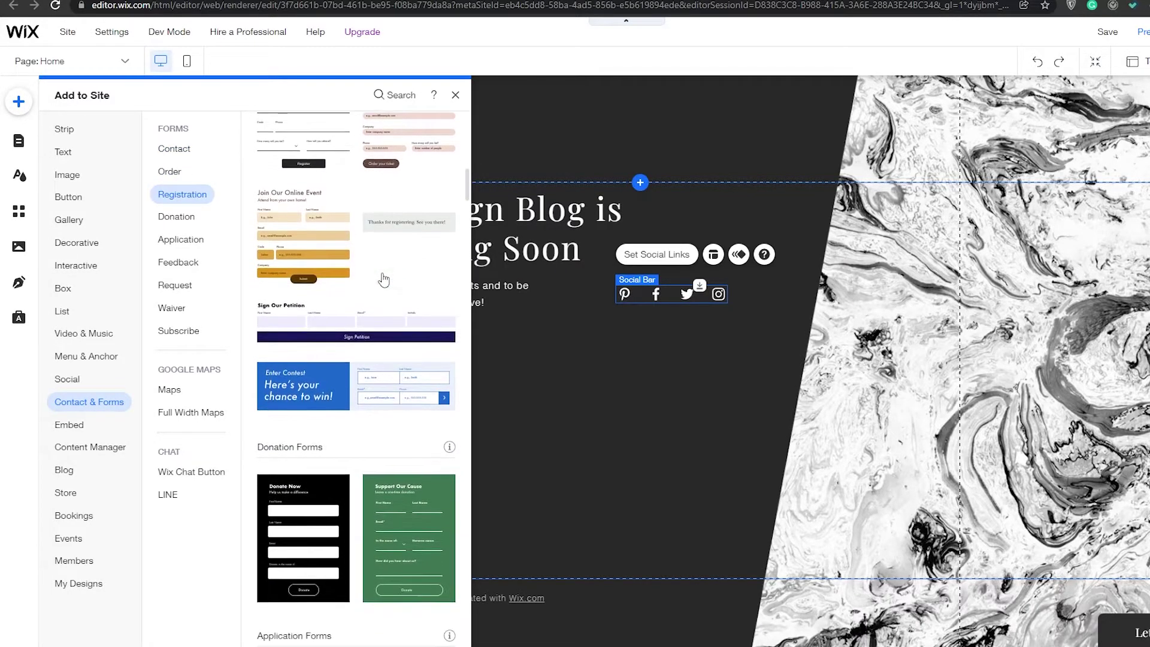
{"action": "scroll", "coordinate": [384, 281], "scroll_direction": "down", "scroll_amount": 8}
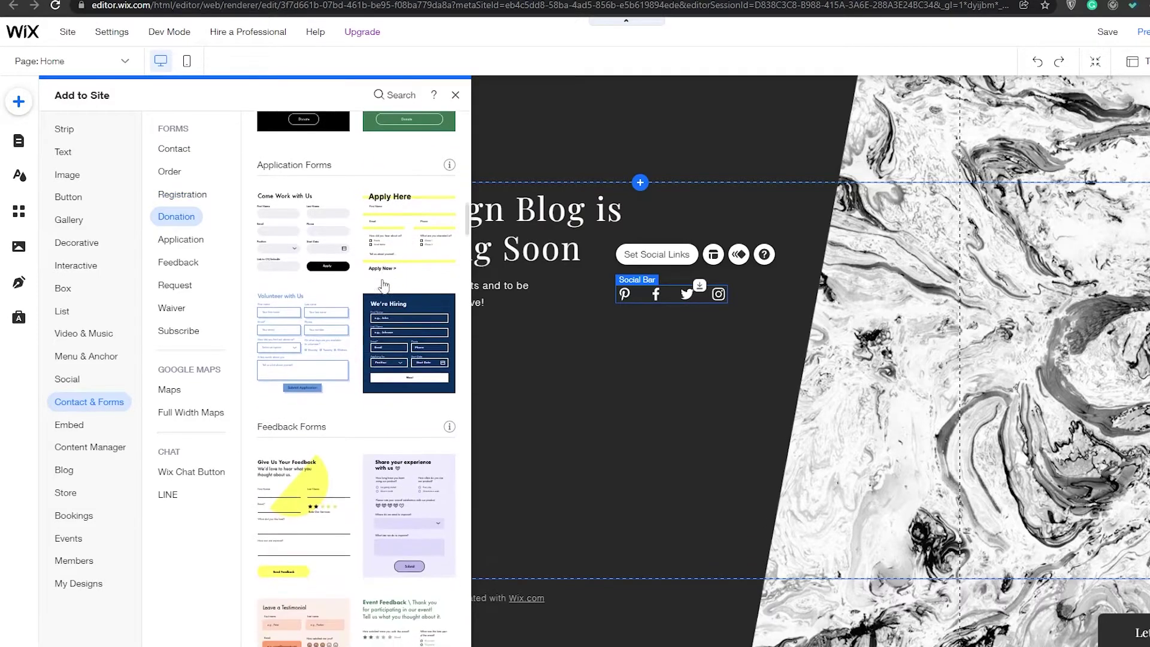
{"action": "scroll", "coordinate": [385, 286], "scroll_direction": "down", "scroll_amount": 2}
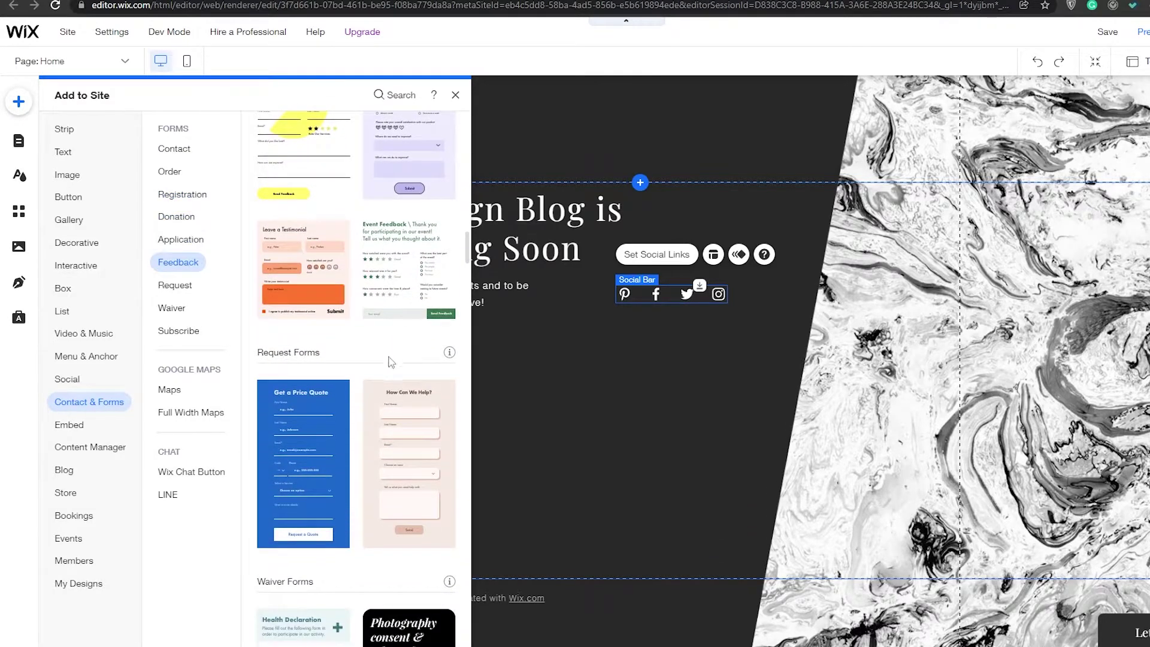
{"action": "scroll", "coordinate": [371, 312], "scroll_direction": "up", "scroll_amount": 10}
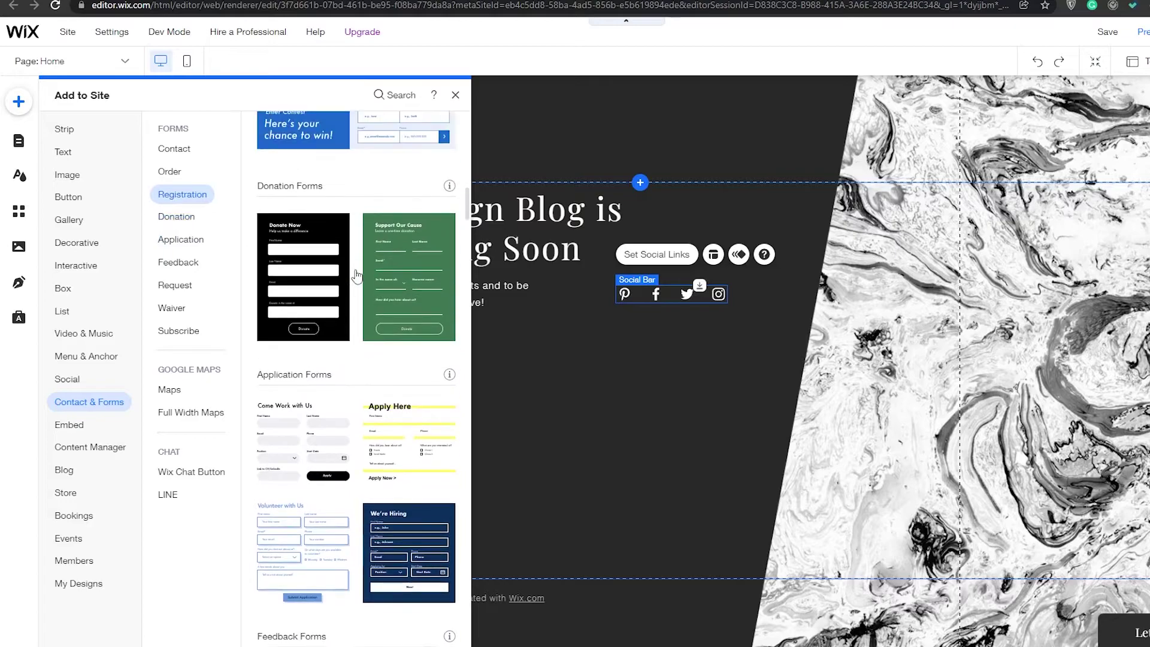
{"action": "scroll", "coordinate": [356, 275], "scroll_direction": "up", "scroll_amount": 5}
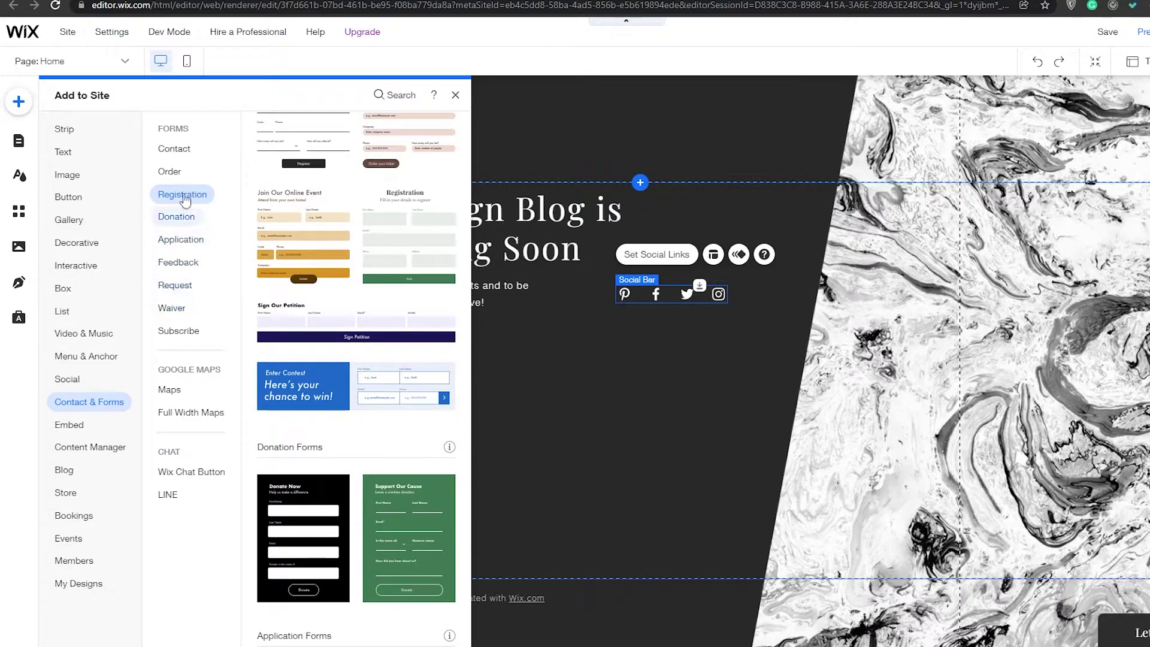
{"action": "left_click", "coordinate": [179, 330]}
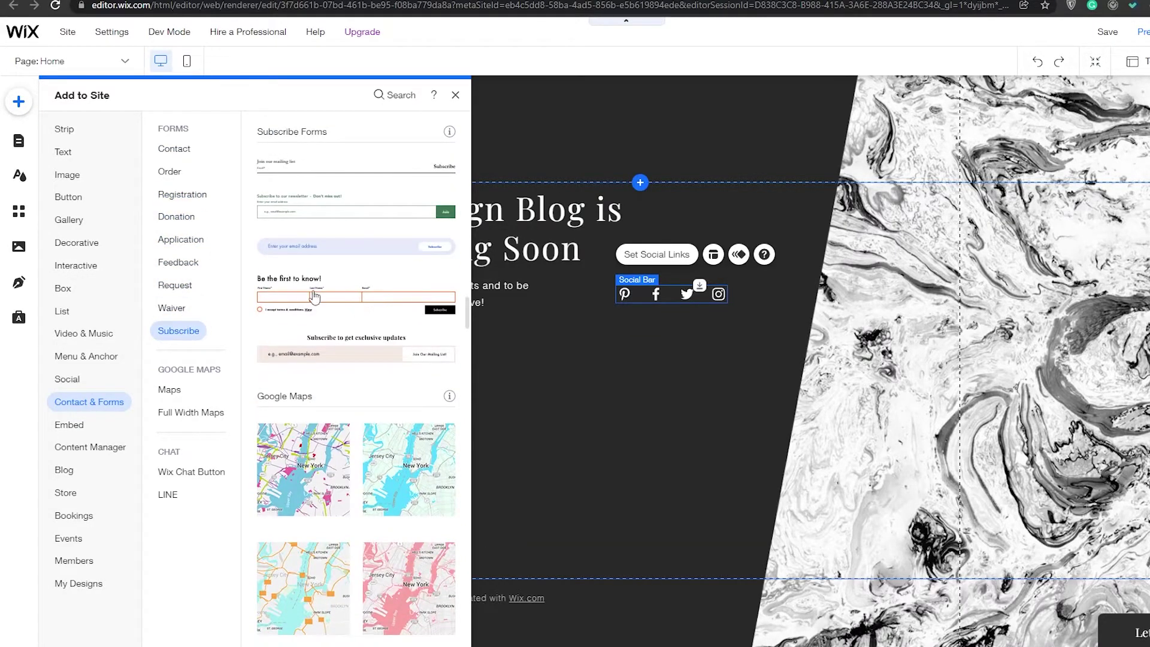
{"action": "scroll", "coordinate": [315, 296], "scroll_direction": "up", "scroll_amount": 4}
{"action": "scroll", "coordinate": [305, 369], "scroll_direction": "down", "scroll_amount": 5}
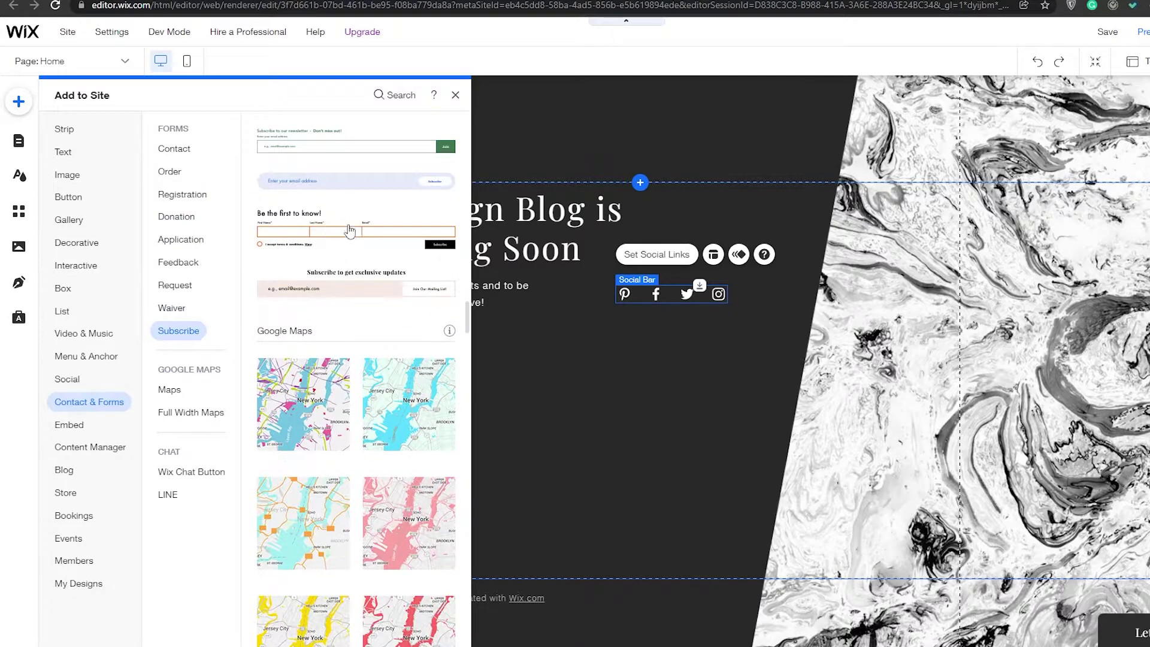
Look through the Google Maps designs and back over the Subscribe, Waiver and Request form designs.
{"action": "scroll", "coordinate": [372, 342], "scroll_direction": "down", "scroll_amount": 5}
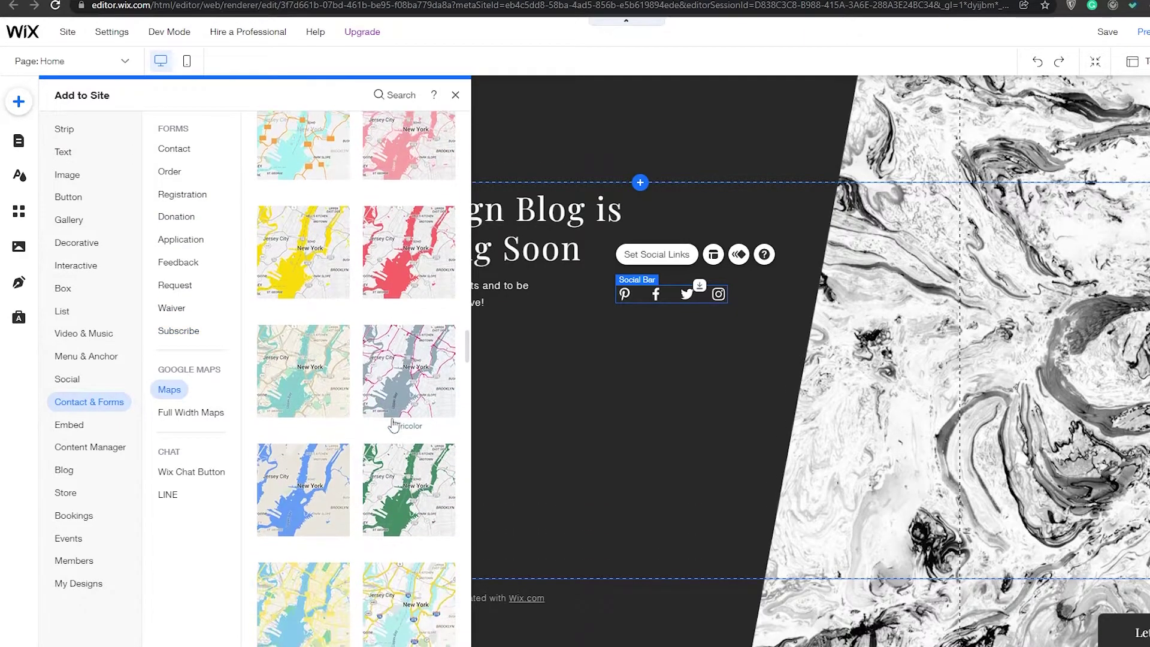
{"action": "scroll", "coordinate": [393, 425], "scroll_direction": "up", "scroll_amount": 5}
{"action": "scroll", "coordinate": [390, 428], "scroll_direction": "up", "scroll_amount": 6}
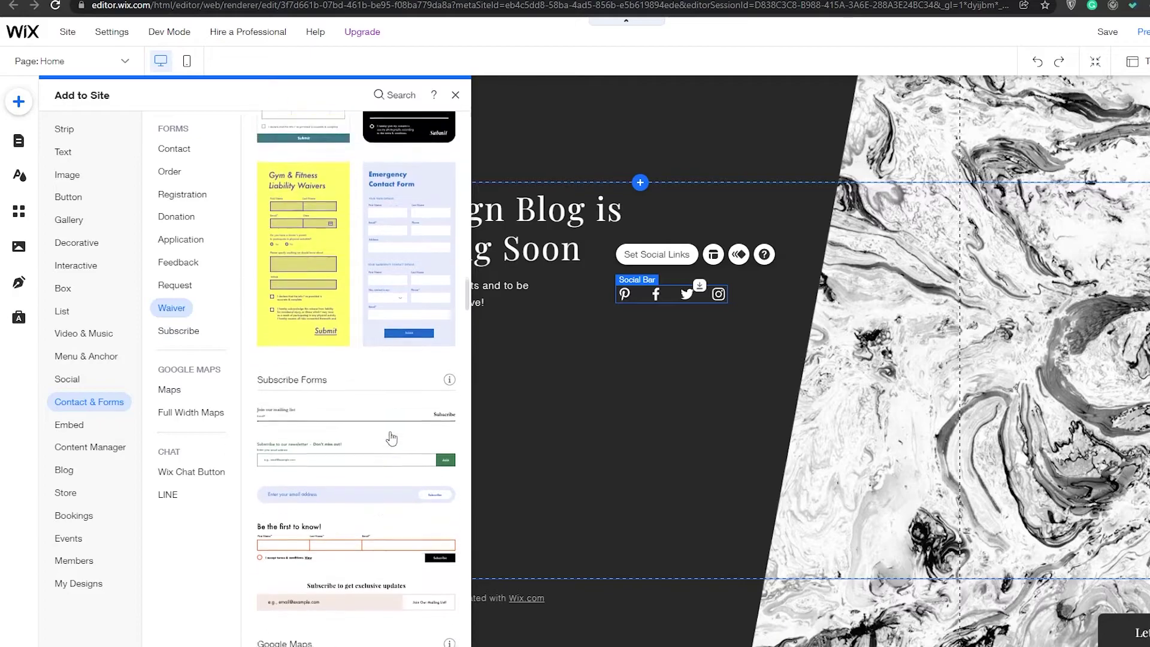
{"action": "scroll", "coordinate": [391, 439], "scroll_direction": "down", "scroll_amount": 2}
{"action": "scroll", "coordinate": [391, 441], "scroll_direction": "down", "scroll_amount": 5}
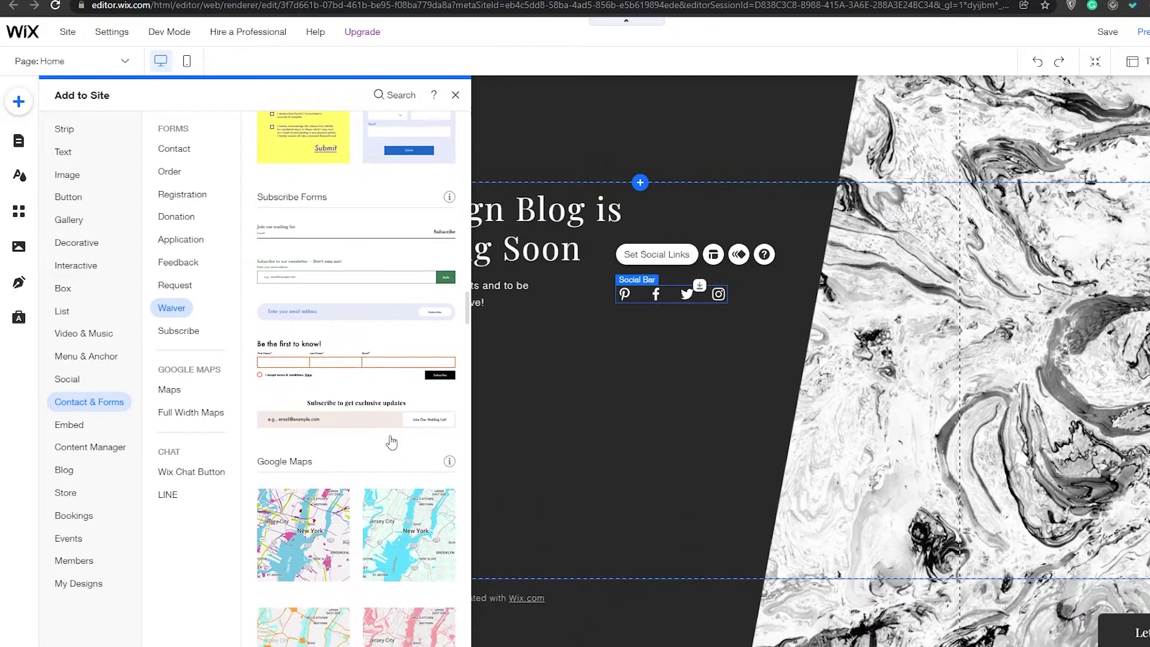
{"action": "scroll", "coordinate": [375, 298], "scroll_direction": "up", "scroll_amount": 15}
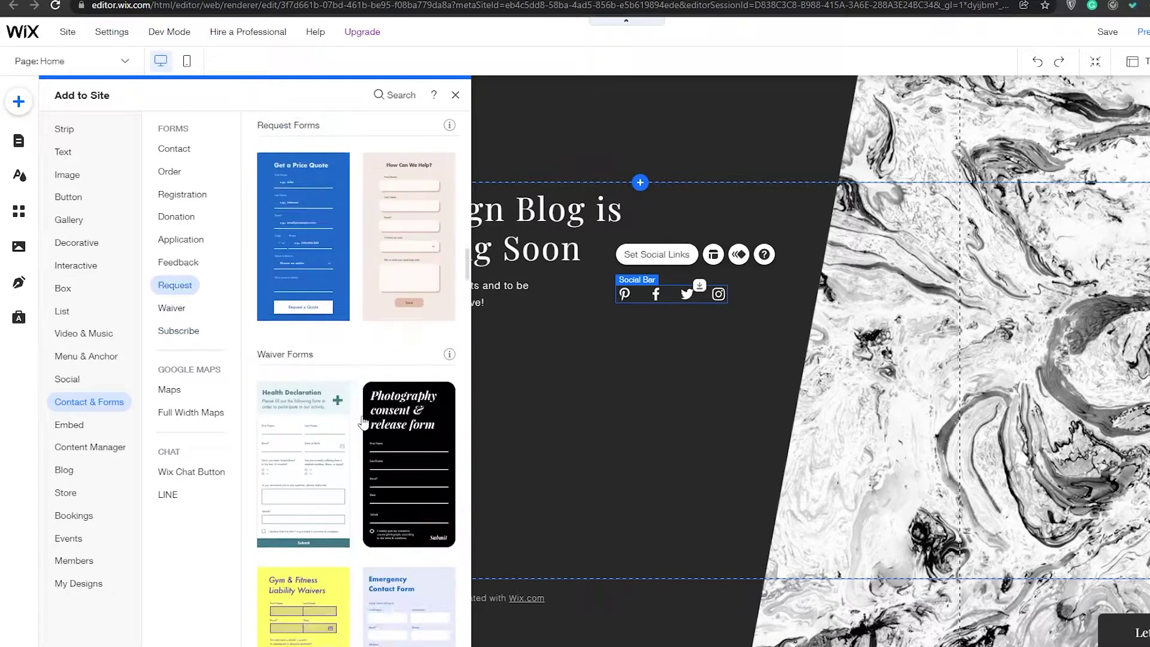
{"action": "scroll", "coordinate": [367, 421], "scroll_direction": "up", "scroll_amount": 10}
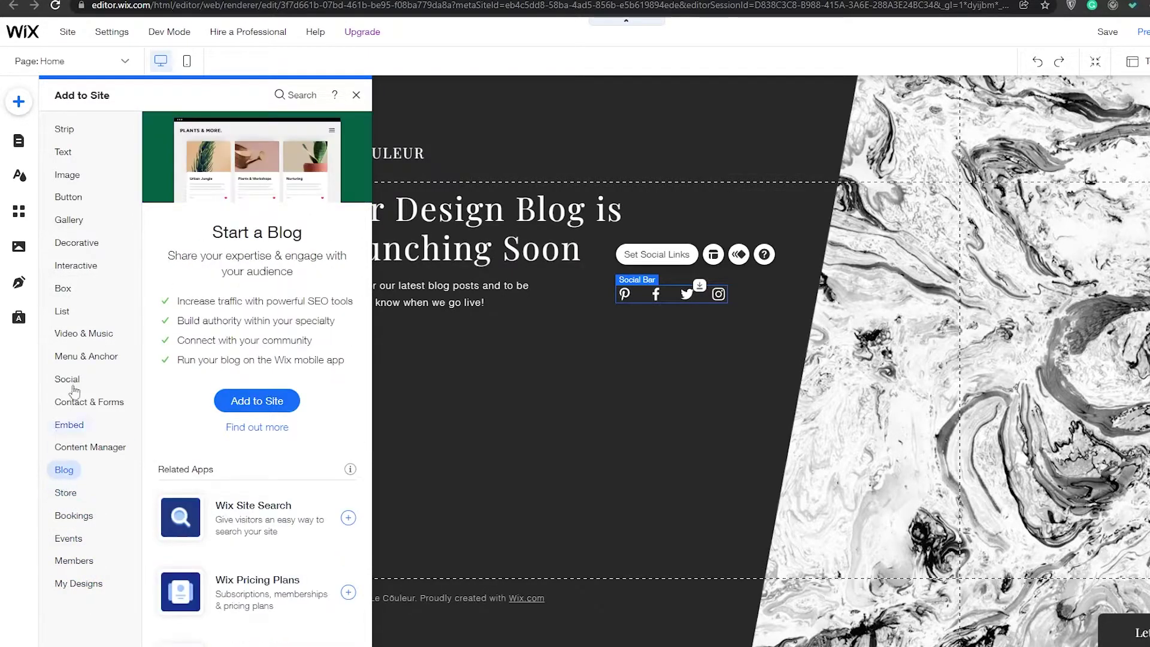
Search the editor for "subscribe" and add the "Join our mailing list" subscribe form to the page.
{"action": "left_click", "coordinate": [290, 96]}
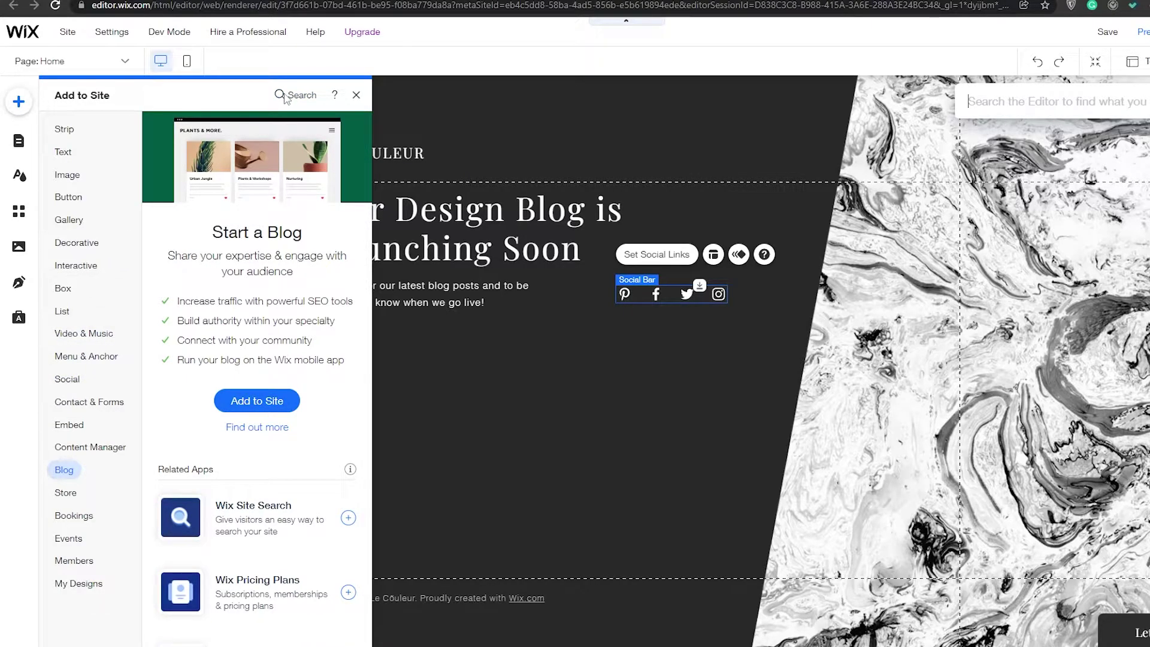
{"action": "type", "text": "subs"}
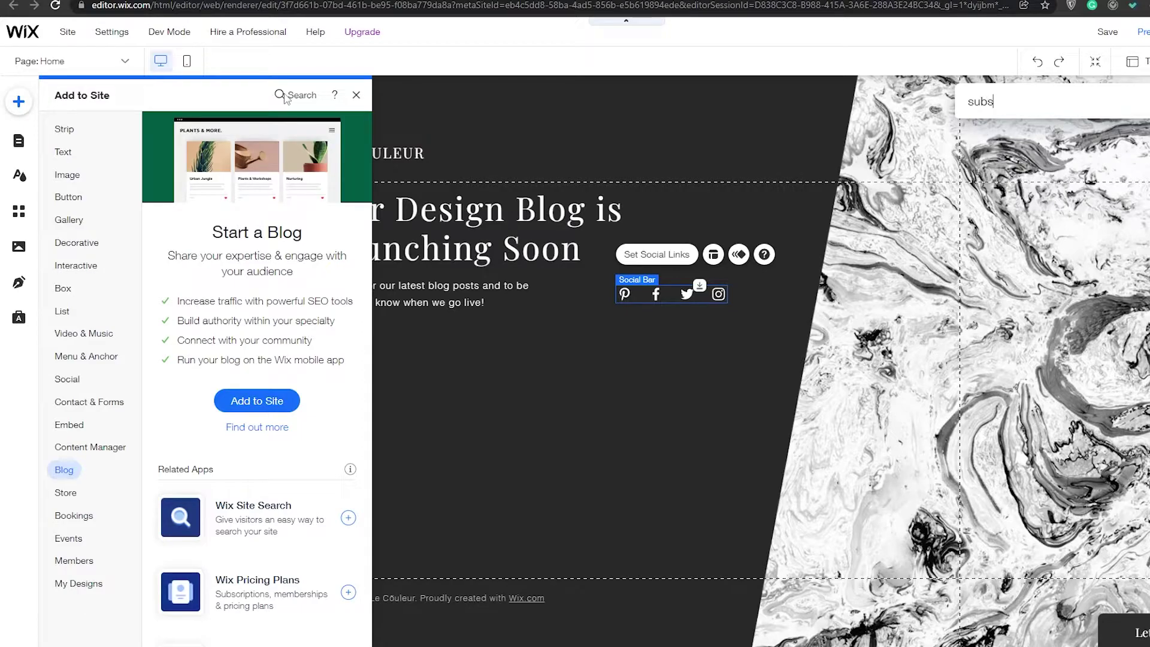
{"action": "type", "text": "cribe"}
{"action": "left_click", "coordinate": [998, 170]}
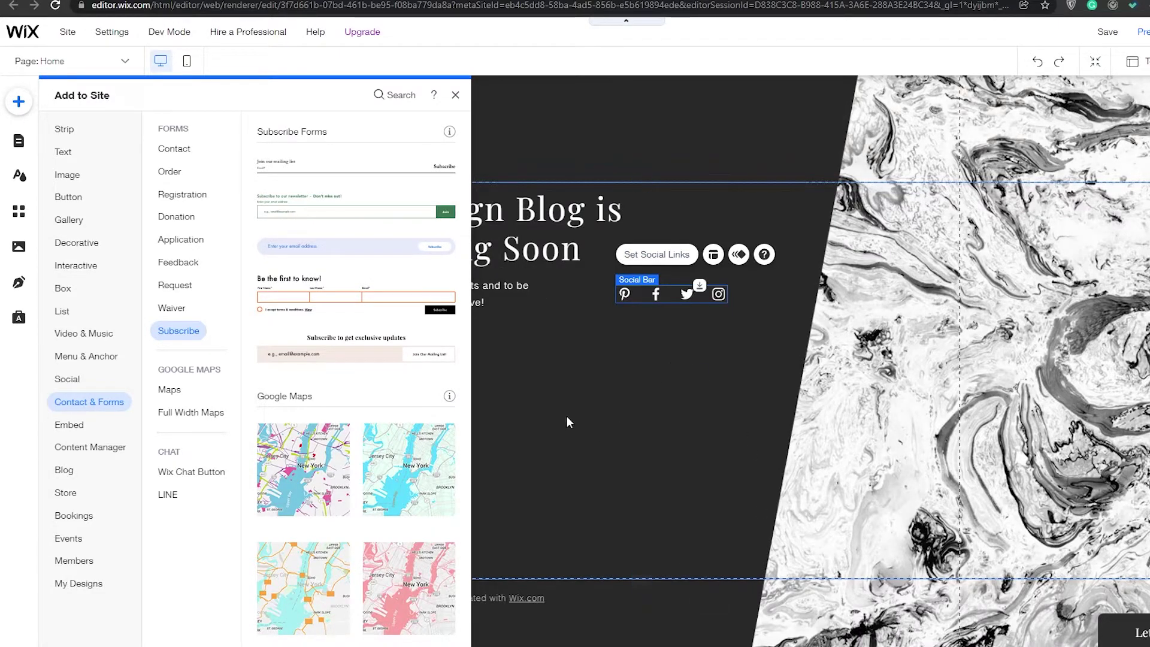
{"action": "left_click", "coordinate": [312, 182]}
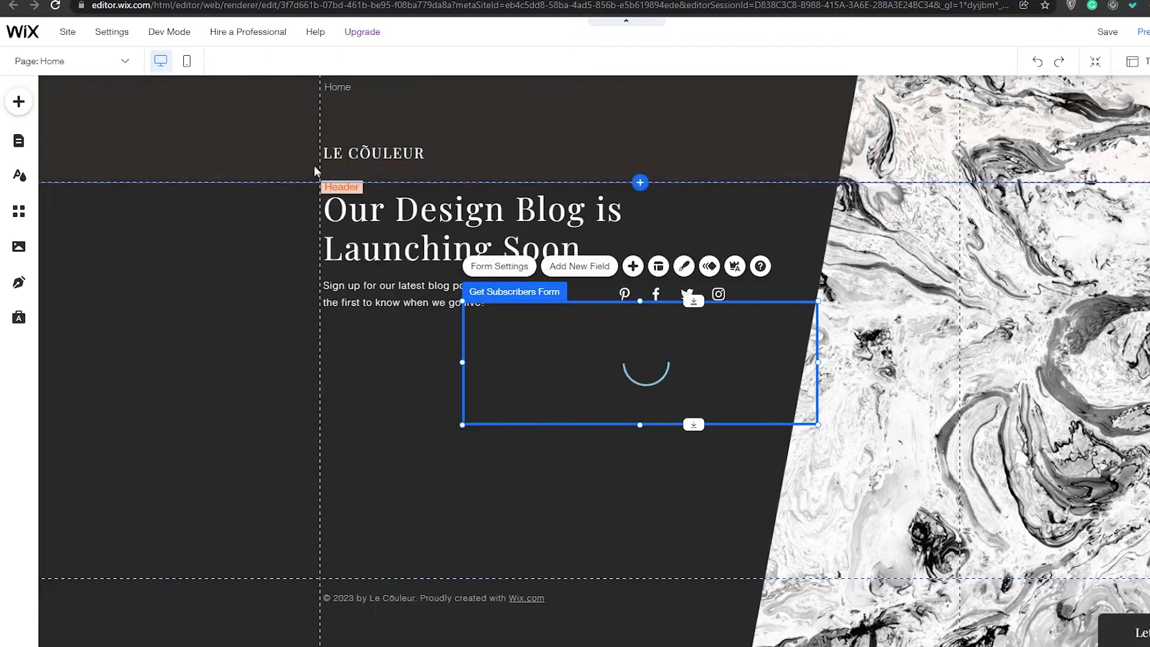
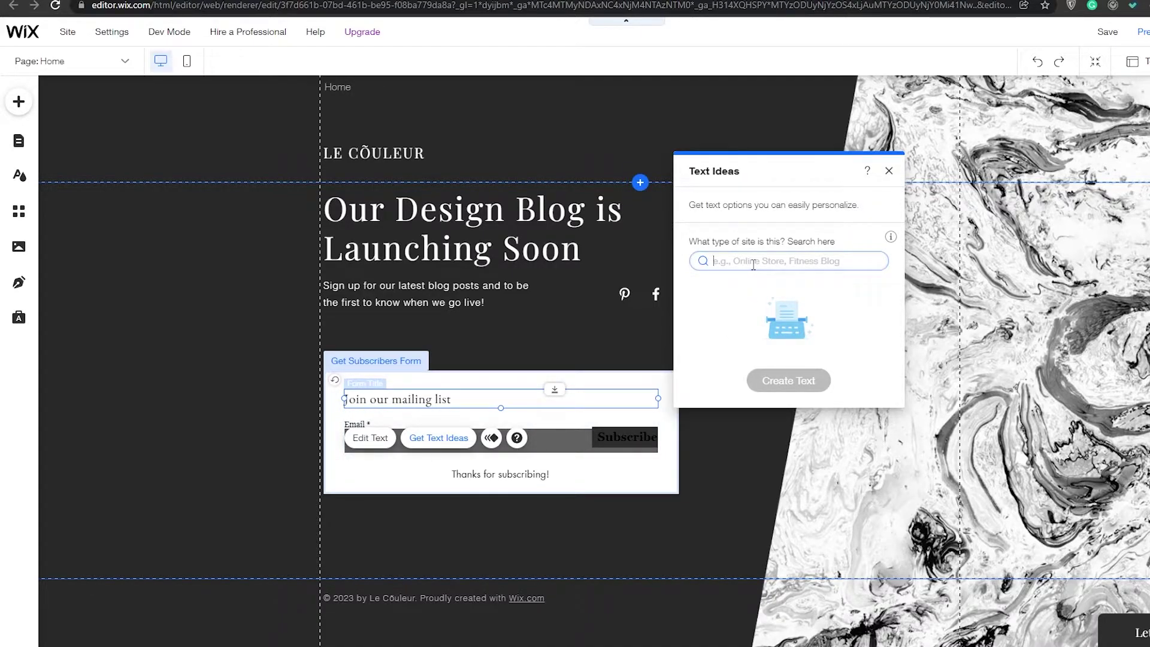
Generate text ideas for the form title with site type Blog and topic Welcome, and review the suggested titles and paragraphs.
{"action": "left_click", "coordinate": [754, 262]}
{"action": "type", "text": "blog"}
{"action": "left_click", "coordinate": [753, 270]}
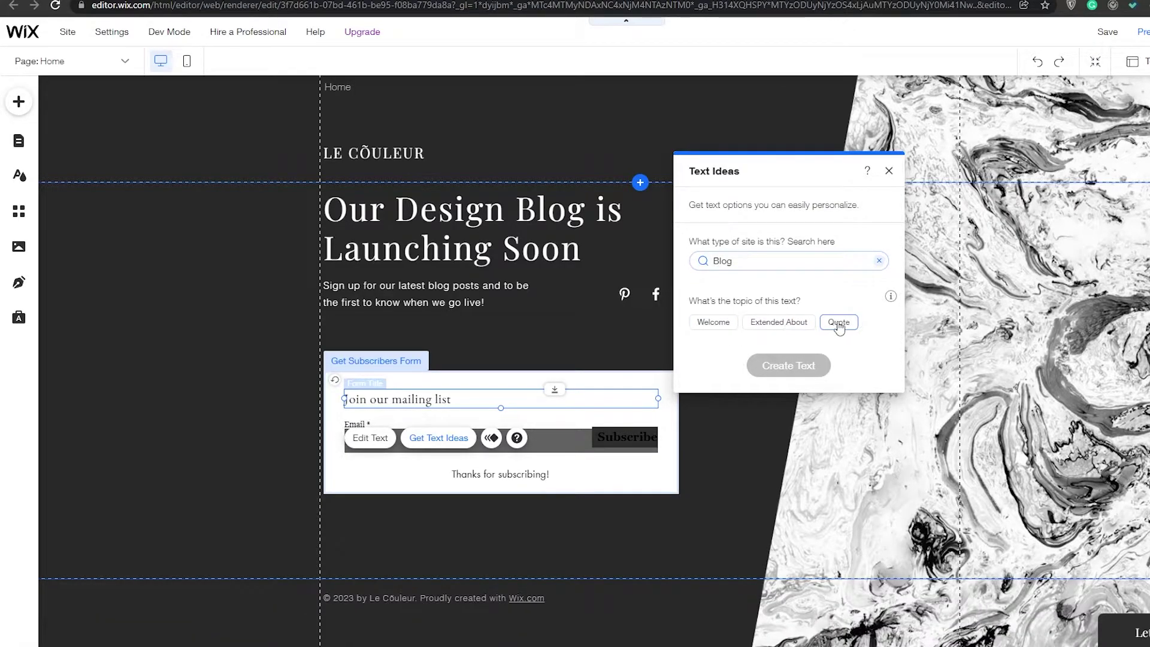
{"action": "left_click", "coordinate": [733, 327]}
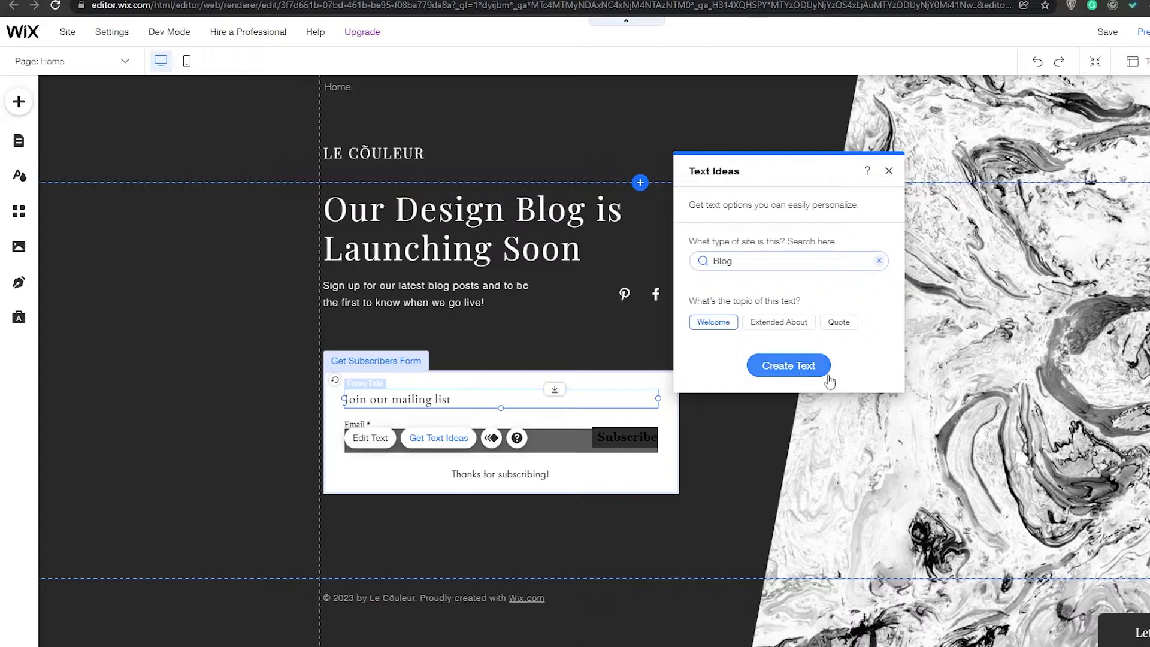
{"action": "left_click", "coordinate": [803, 366]}
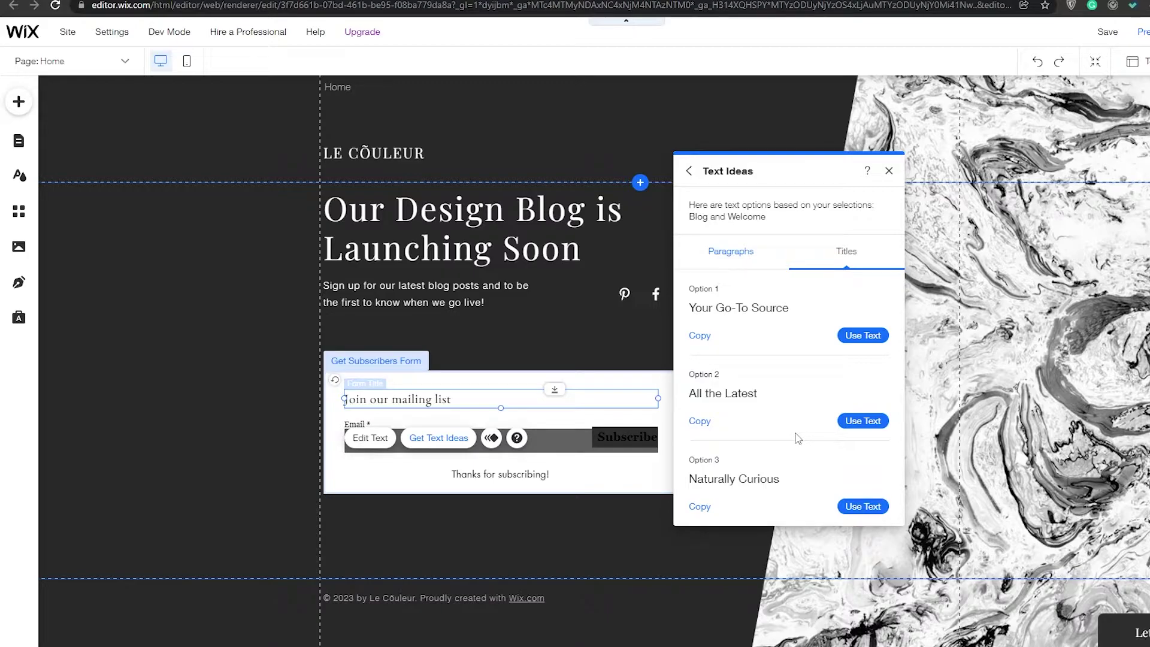
{"action": "left_click", "coordinate": [758, 264]}
{"action": "scroll", "coordinate": [810, 342], "scroll_direction": "down", "scroll_amount": 3}
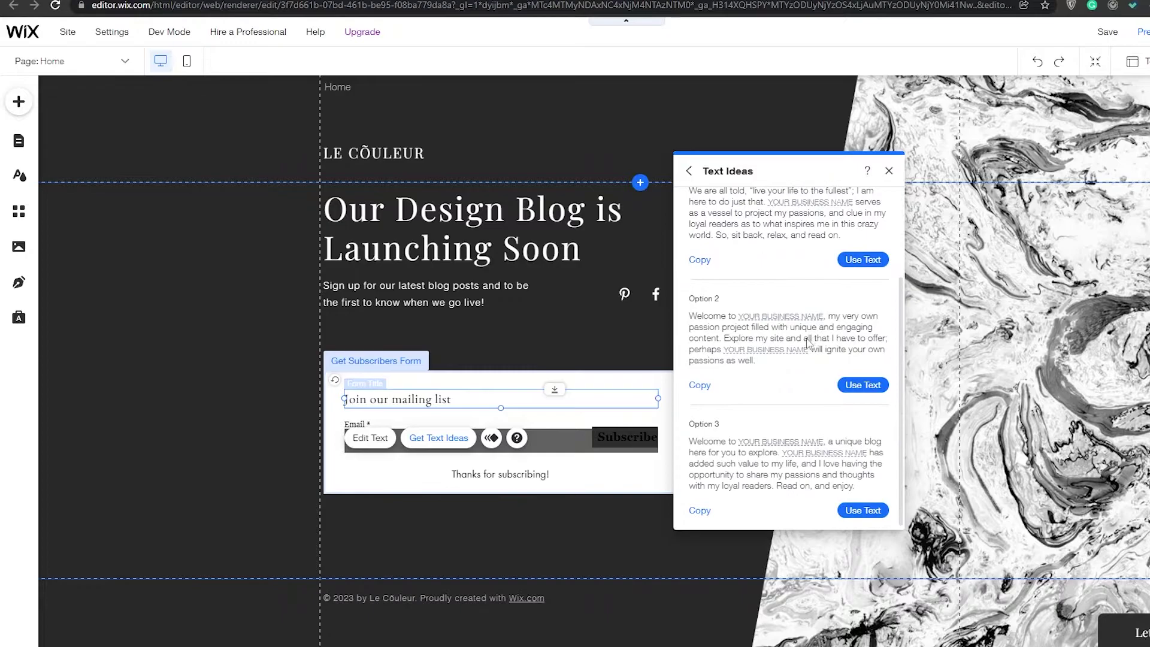
{"action": "left_click", "coordinate": [689, 171]}
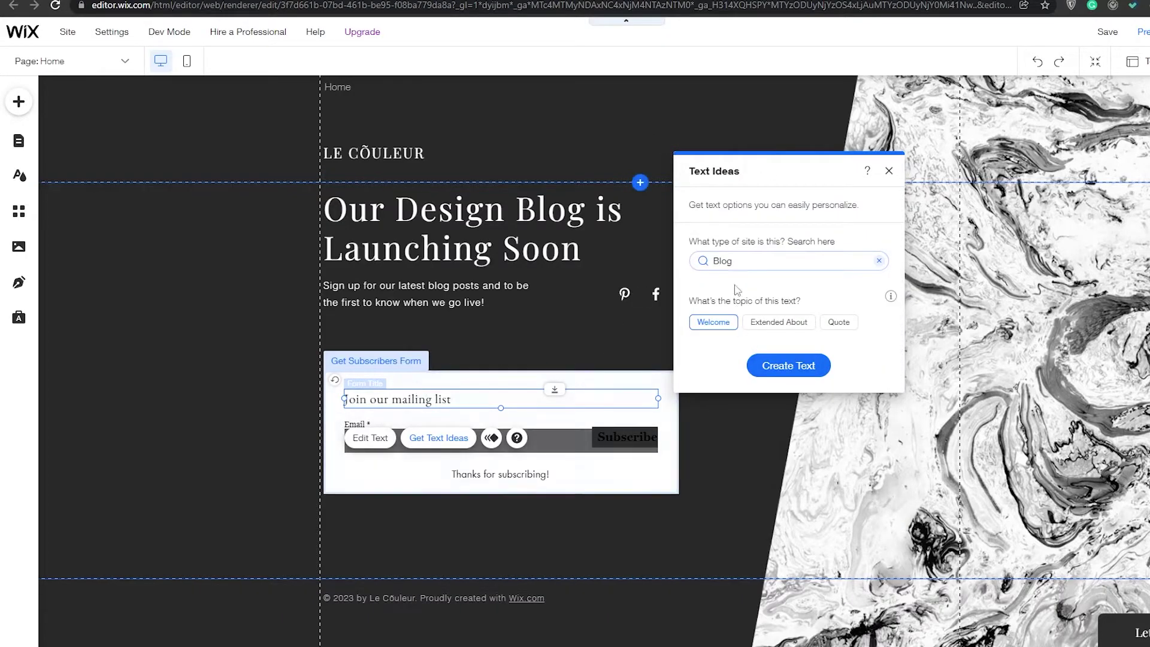
Replace the subscribe form's title with "Subscribe to get notified".
{"action": "left_click", "coordinate": [459, 399]}
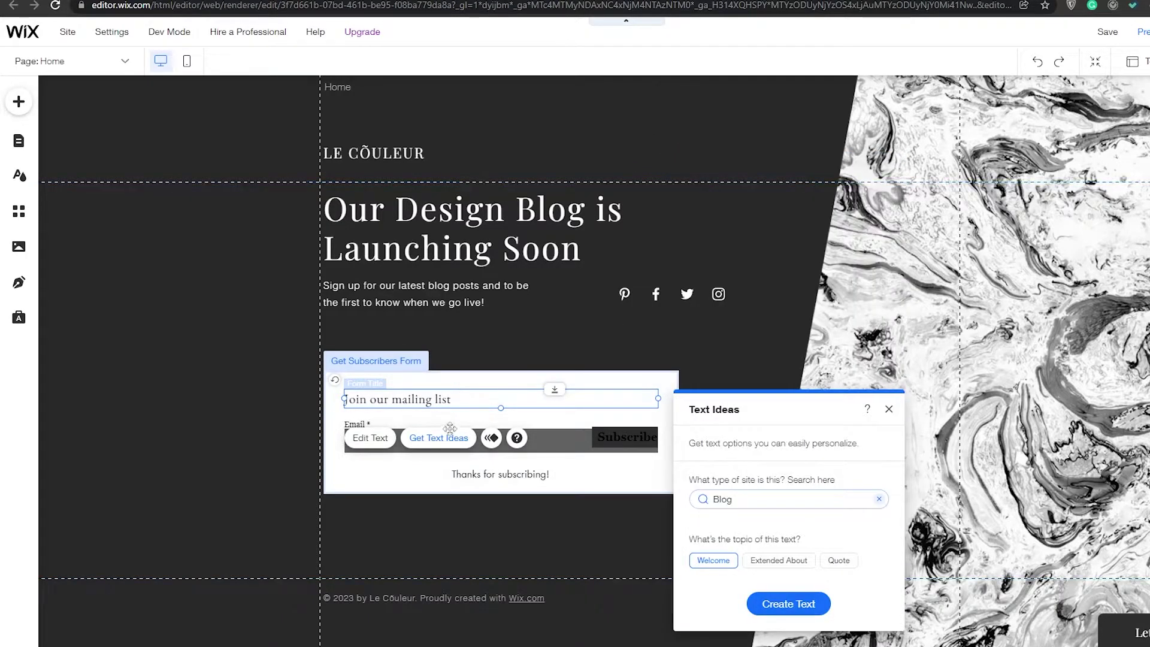
{"action": "left_click", "coordinate": [371, 438]}
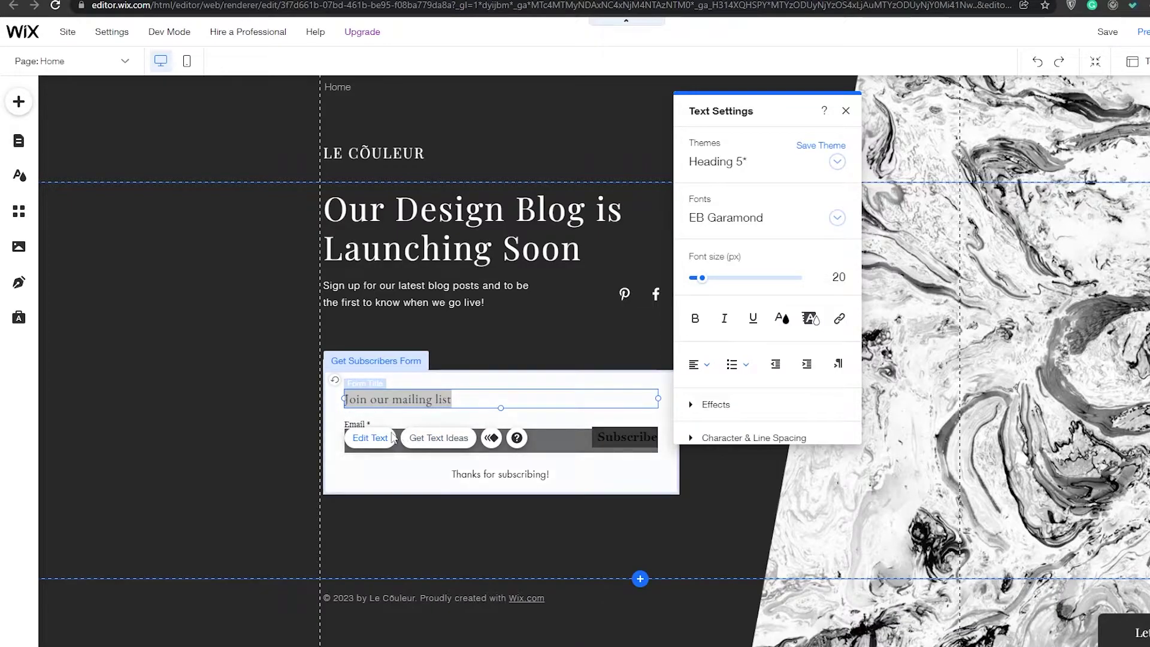
{"action": "triple_click", "coordinate": [465, 402]}
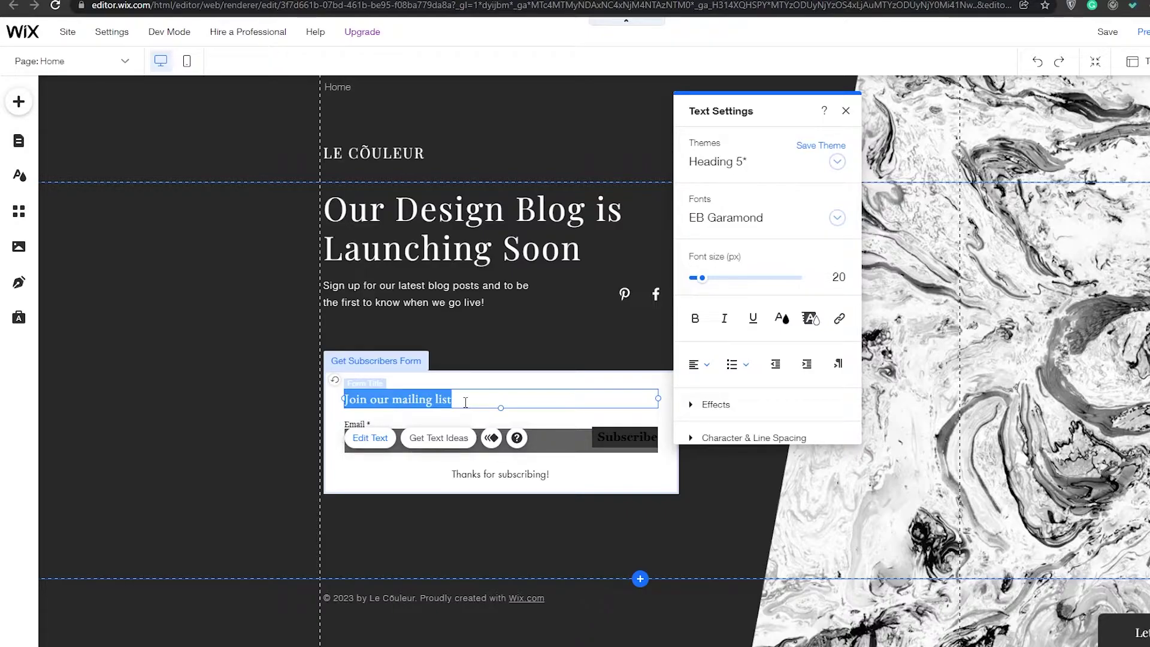
{"action": "type", "text": "Subscribe to get notified"}
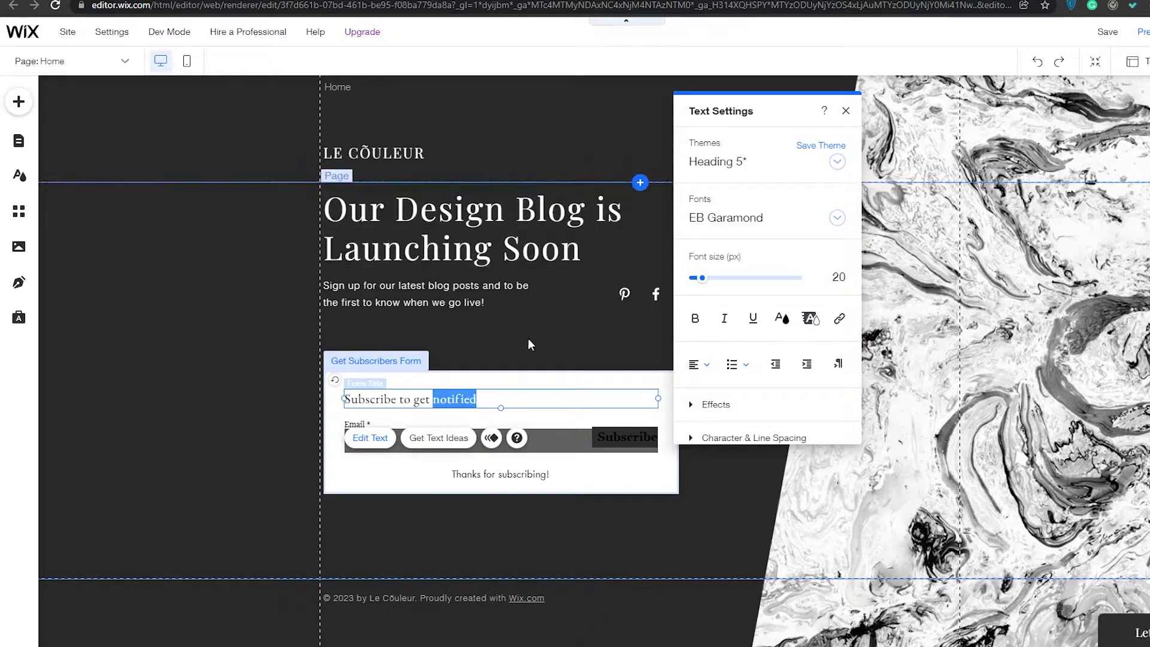
Capitalize each word of the form title so it reads "Subscribe To Get Notified".
{"action": "triple_click", "coordinate": [436, 405]}
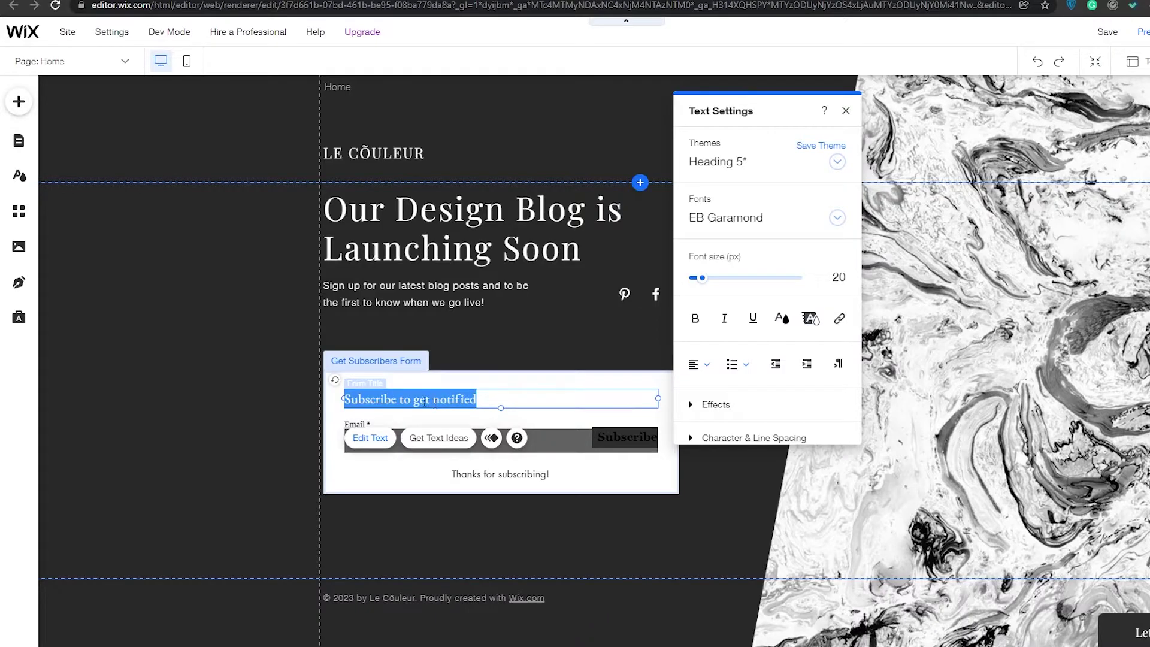
{"action": "left_click", "coordinate": [425, 402]}
{"action": "key", "text": "BackSpace"}
{"action": "type", "text": "G"}
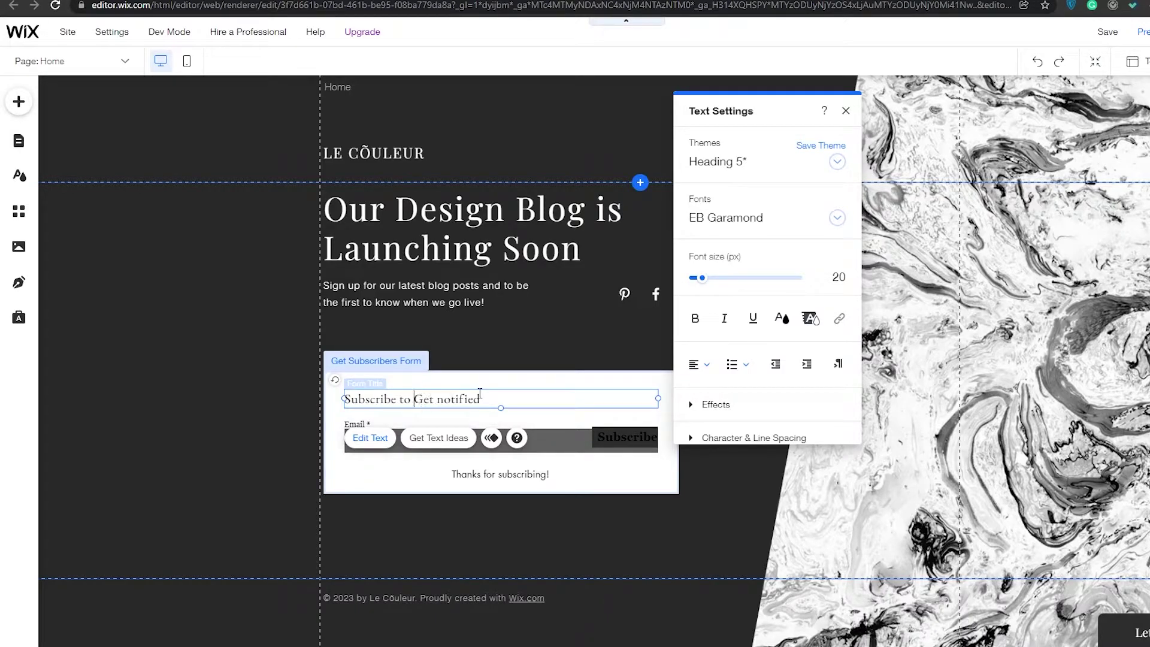
{"action": "key", "text": "BackSpace"}
{"action": "type", "text": "T"}
{"action": "key", "text": "Right"}
{"action": "key", "text": "Right"}
{"action": "key", "text": "Right"}
{"action": "key", "text": "Right"}
{"action": "key", "text": "Right"}
{"action": "key", "text": "Right"}
{"action": "key", "text": "Right"}
{"action": "key", "text": "BackSpace"}
{"action": "type", "text": "T"}
{"action": "key", "text": "BackSpace"}
{"action": "type", "text": "N"}
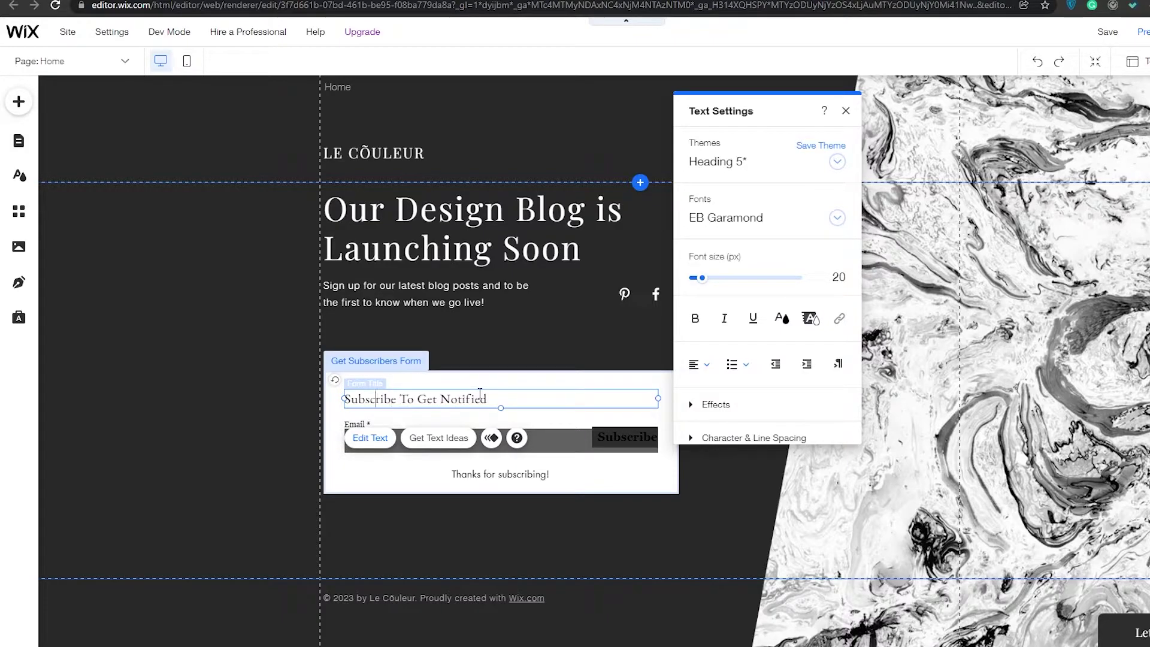
Set the font of the whole "Subscribe To Get Notified" title to Helvetica Bold.
{"action": "triple_click", "coordinate": [456, 398]}
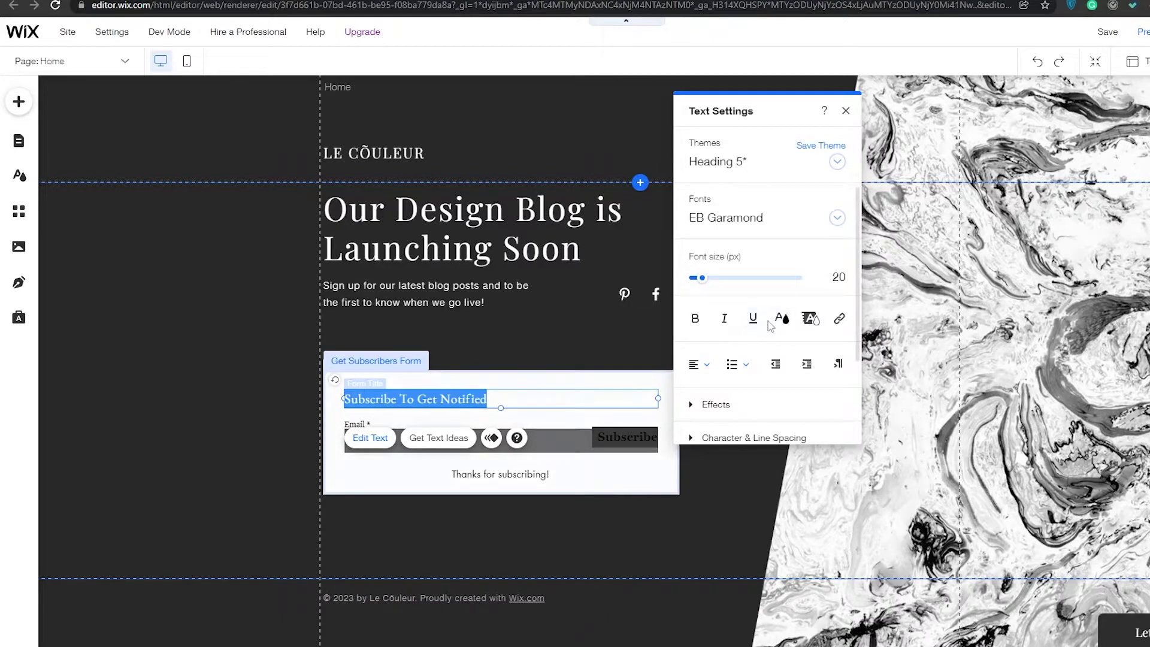
{"action": "left_click", "coordinate": [696, 320]}
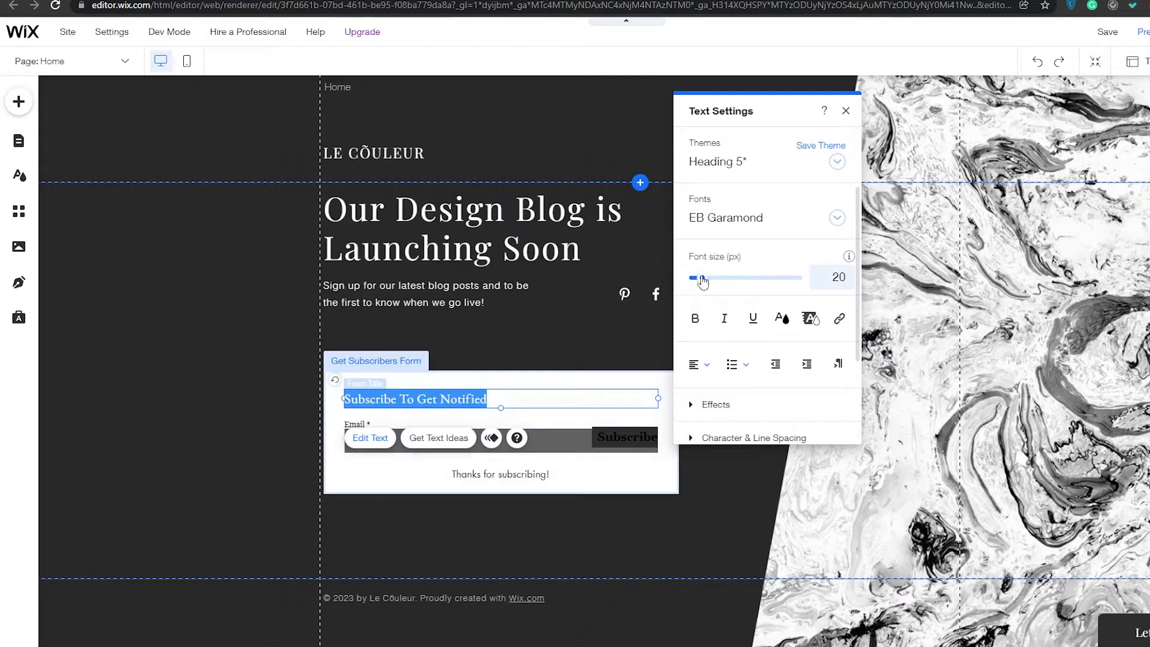
{"action": "left_click", "coordinate": [716, 219]}
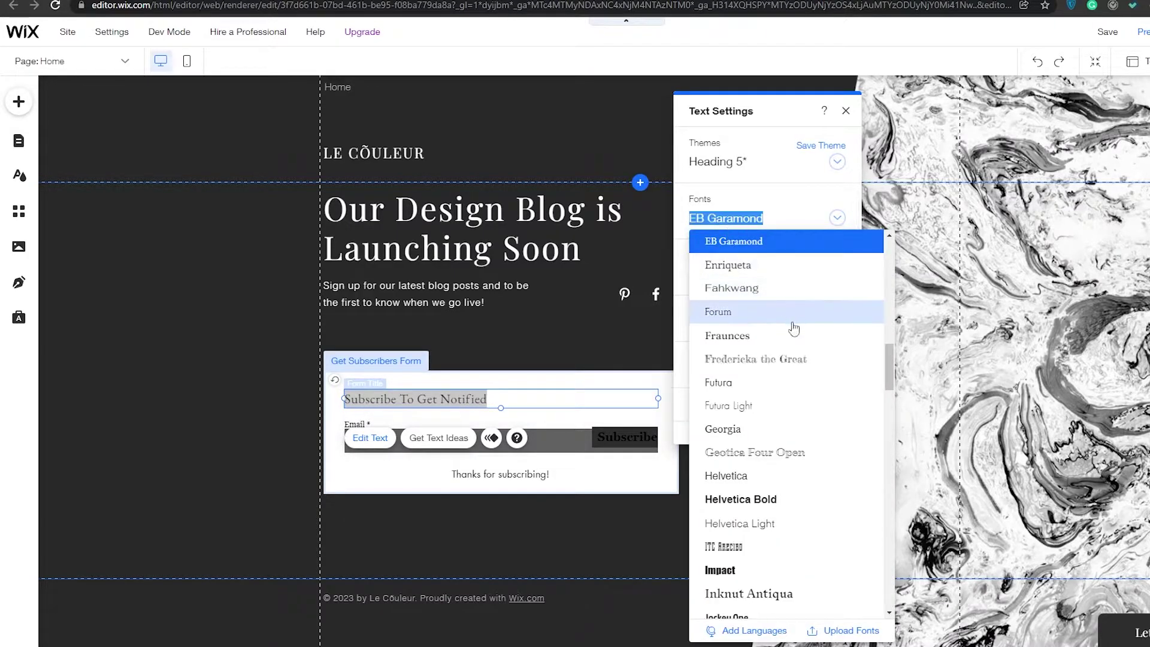
{"action": "scroll", "coordinate": [787, 325], "scroll_direction": "down", "scroll_amount": 3}
{"action": "scroll", "coordinate": [808, 331], "scroll_direction": "down", "scroll_amount": 2}
{"action": "scroll", "coordinate": [803, 333], "scroll_direction": "up", "scroll_amount": 2}
{"action": "left_click", "coordinate": [783, 312]}
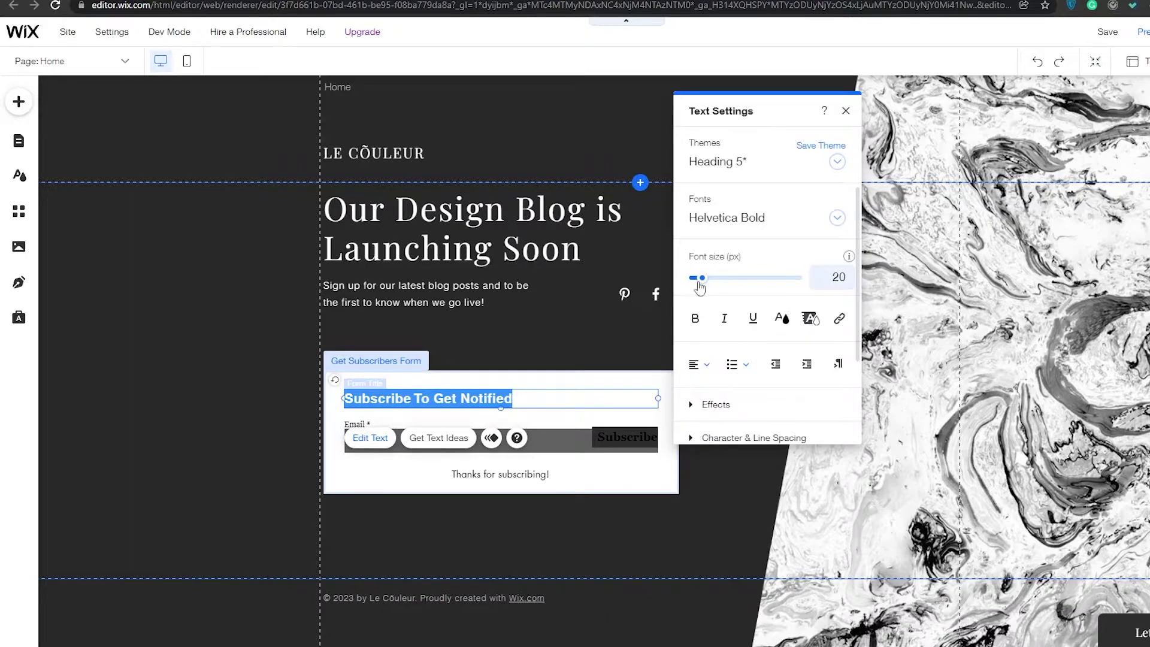
Change the form title's font to Kanit and leave text editing.
{"action": "left_click", "coordinate": [716, 219]}
{"action": "scroll", "coordinate": [755, 354], "scroll_direction": "down", "scroll_amount": 3}
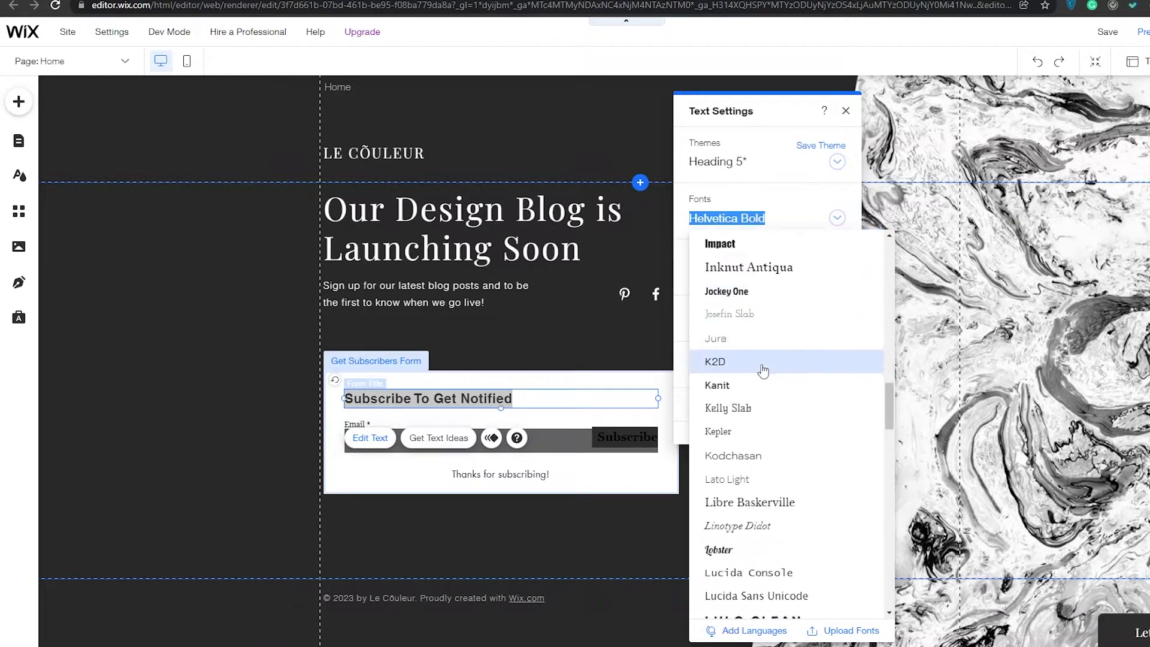
{"action": "left_click", "coordinate": [786, 331]}
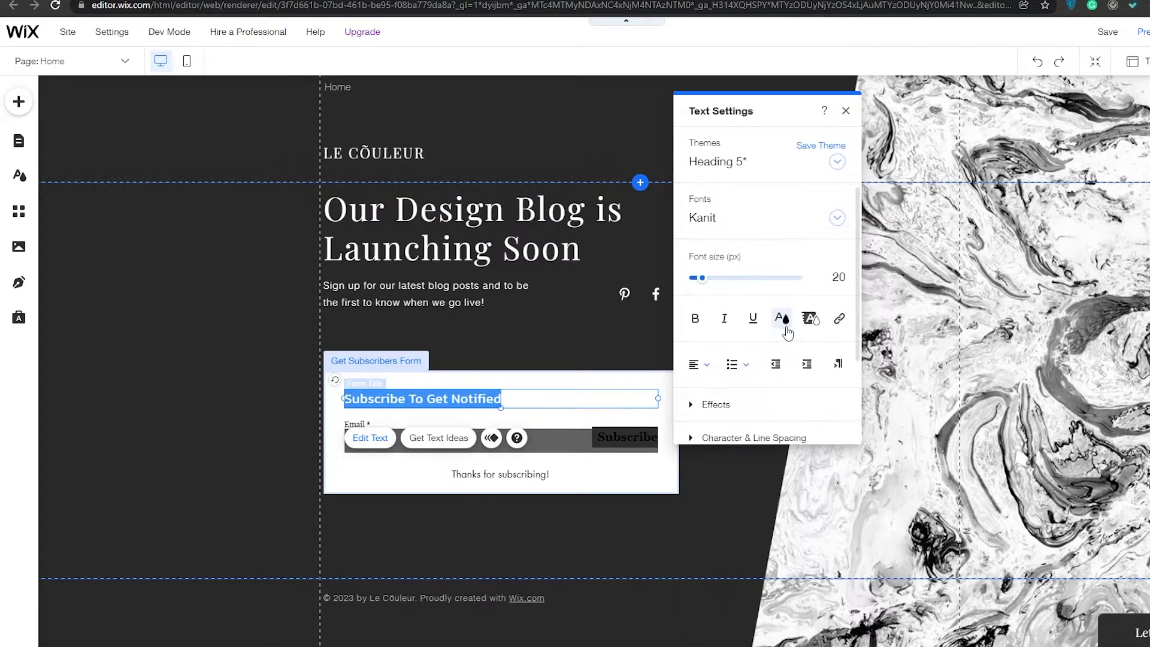
{"action": "left_click", "coordinate": [558, 343]}
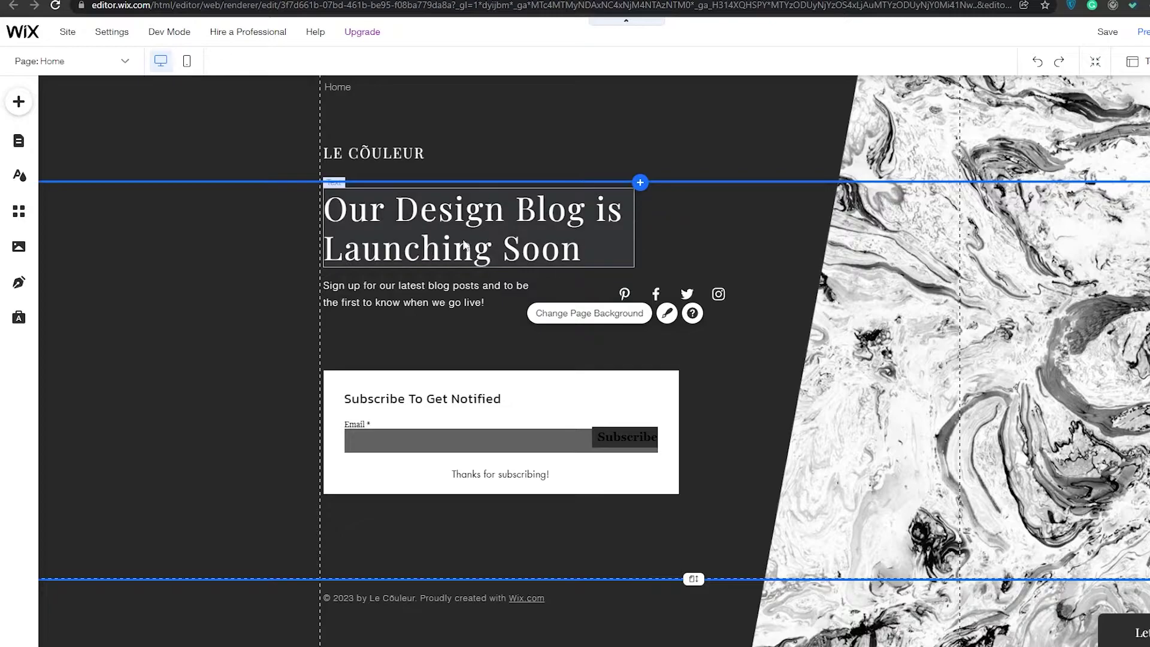
Compare the text settings of the form title with those of the "Our Design Blog is Launching Soon" heading.
{"action": "left_click", "coordinate": [434, 409]}
{"action": "double_click", "coordinate": [420, 401]}
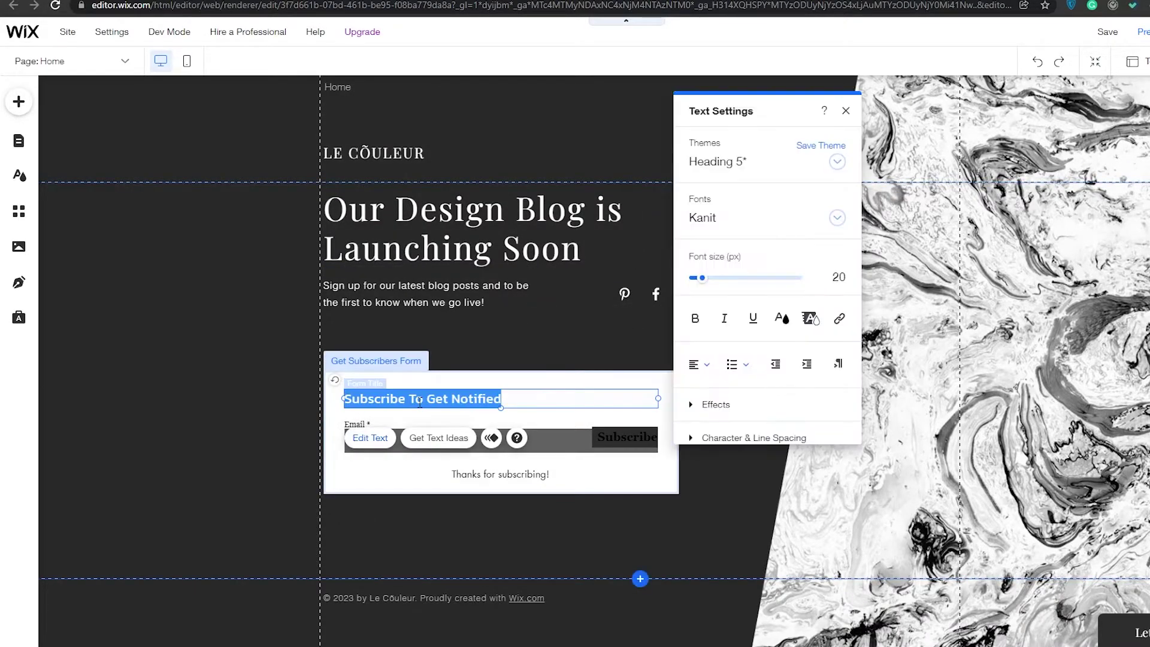
{"action": "left_click", "coordinate": [713, 219]}
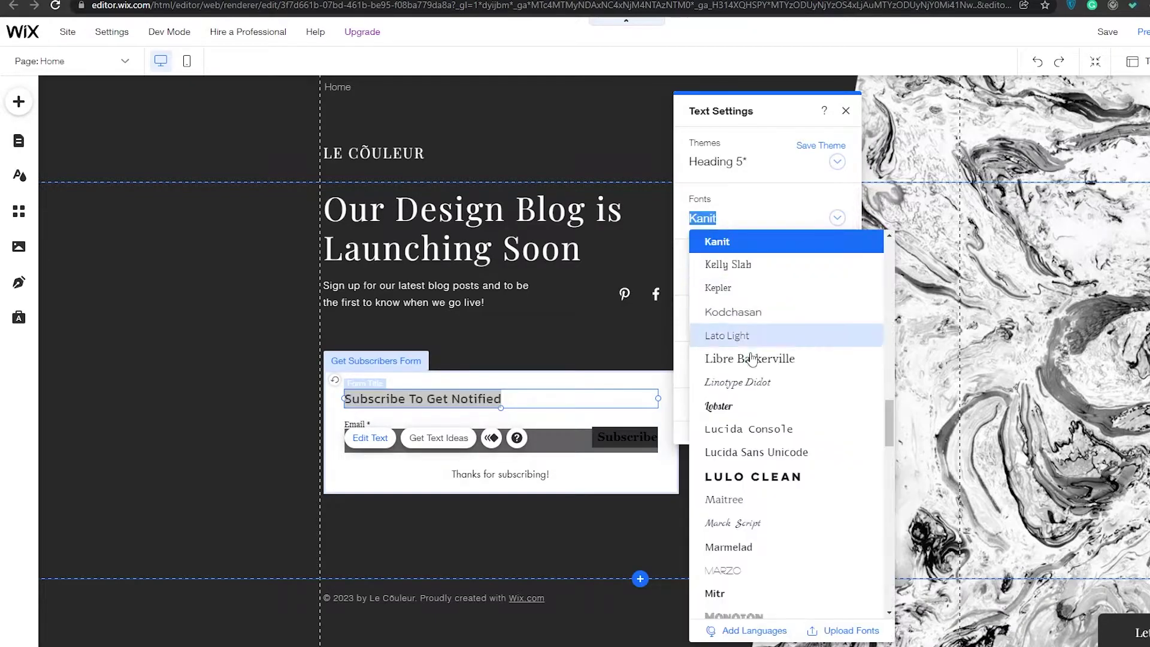
{"action": "left_click", "coordinate": [717, 242]}
{"action": "double_click", "coordinate": [455, 248]}
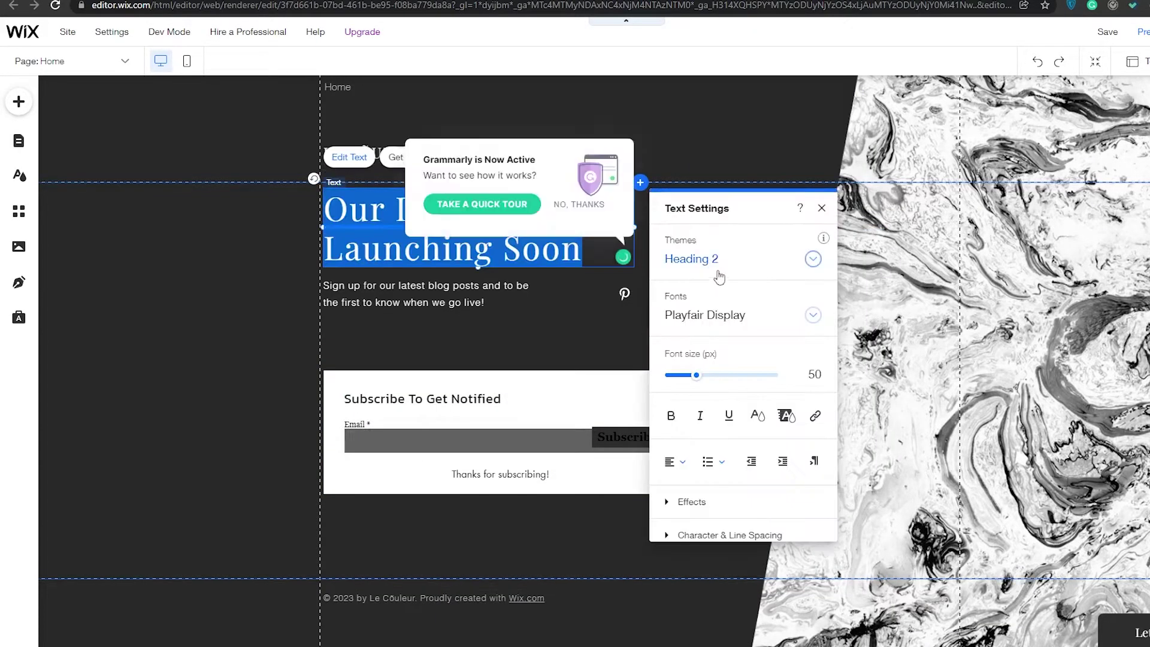
{"action": "left_click", "coordinate": [432, 401]}
{"action": "left_click", "coordinate": [429, 401]}
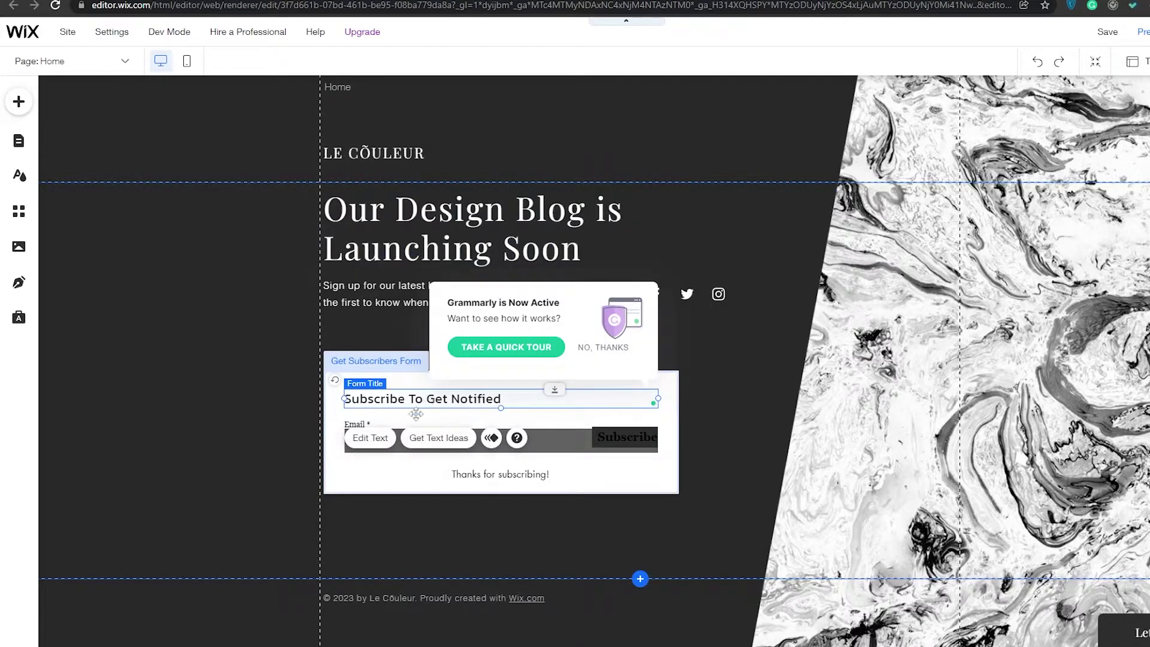
{"action": "left_click", "coordinate": [370, 438]}
{"action": "left_click", "coordinate": [599, 348]}
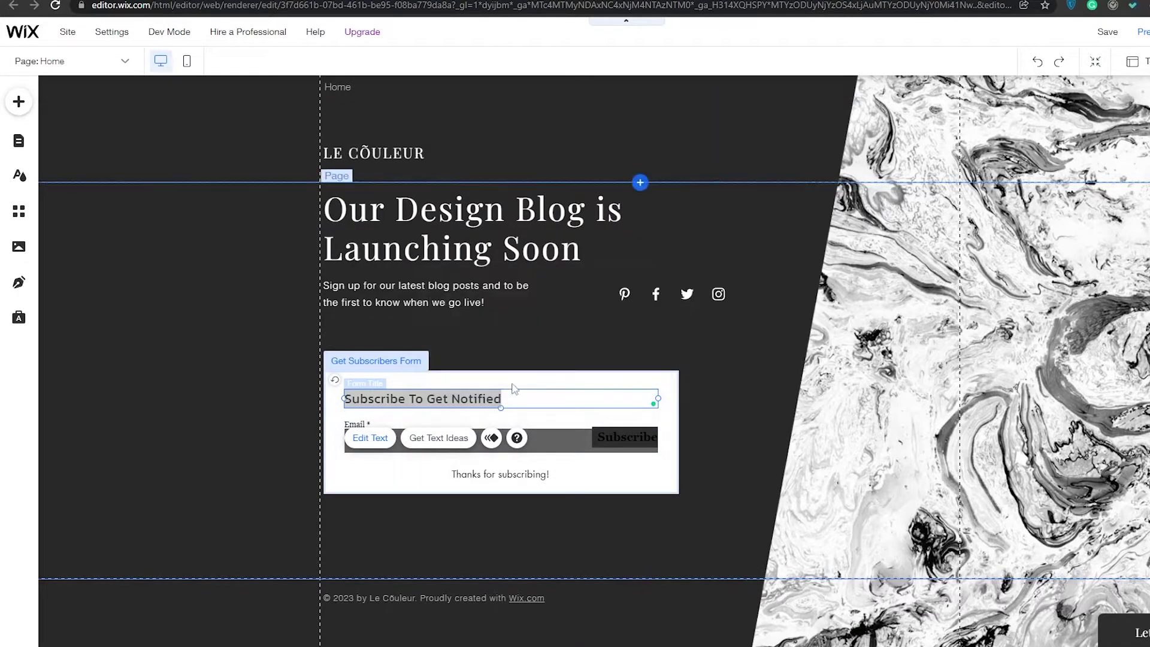
{"action": "left_click", "coordinate": [531, 344]}
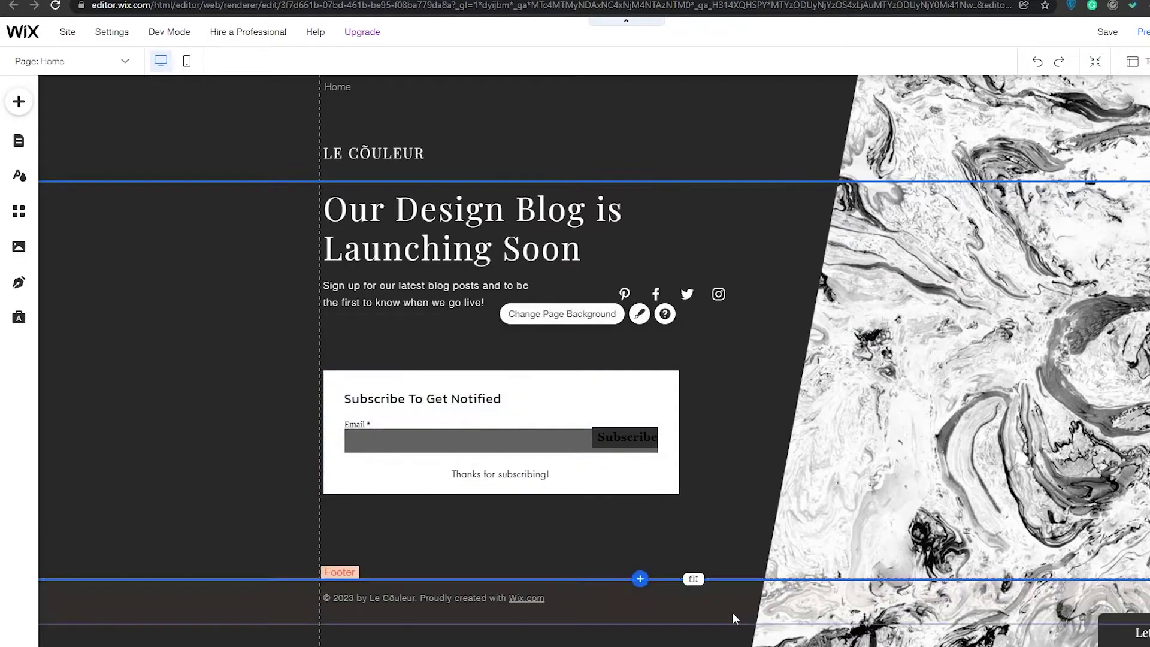
Change the form title's font to Playfair Display Bold and leave text editing.
{"action": "left_click", "coordinate": [752, 599]}
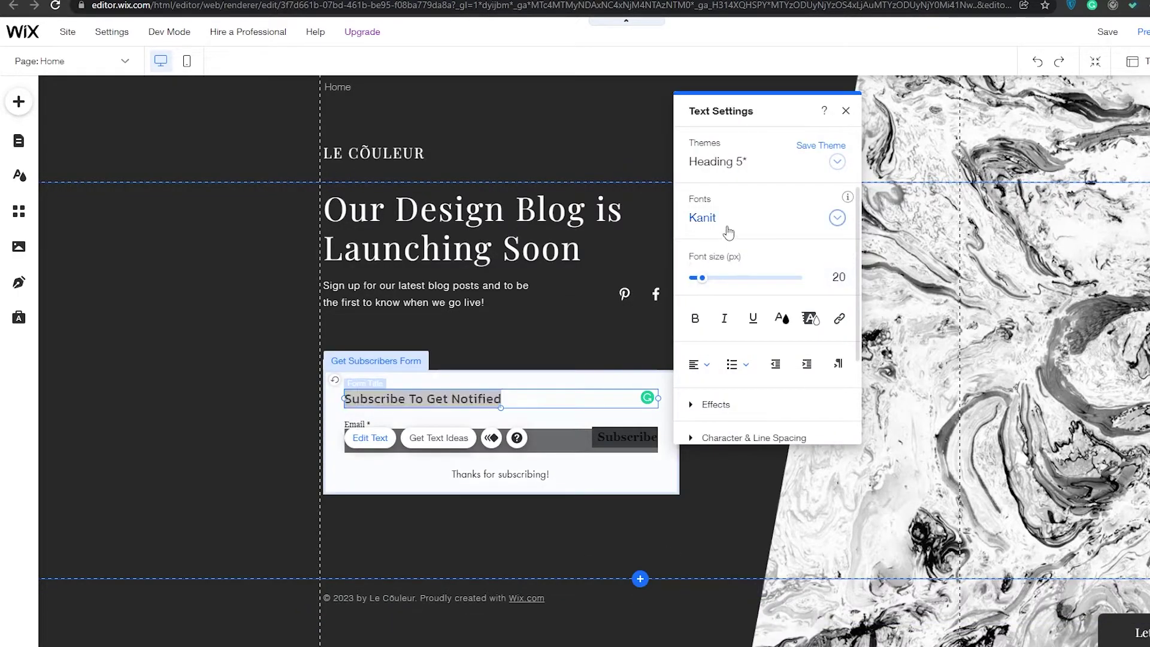
{"action": "left_click", "coordinate": [728, 228]}
{"action": "type", "text": "Play"}
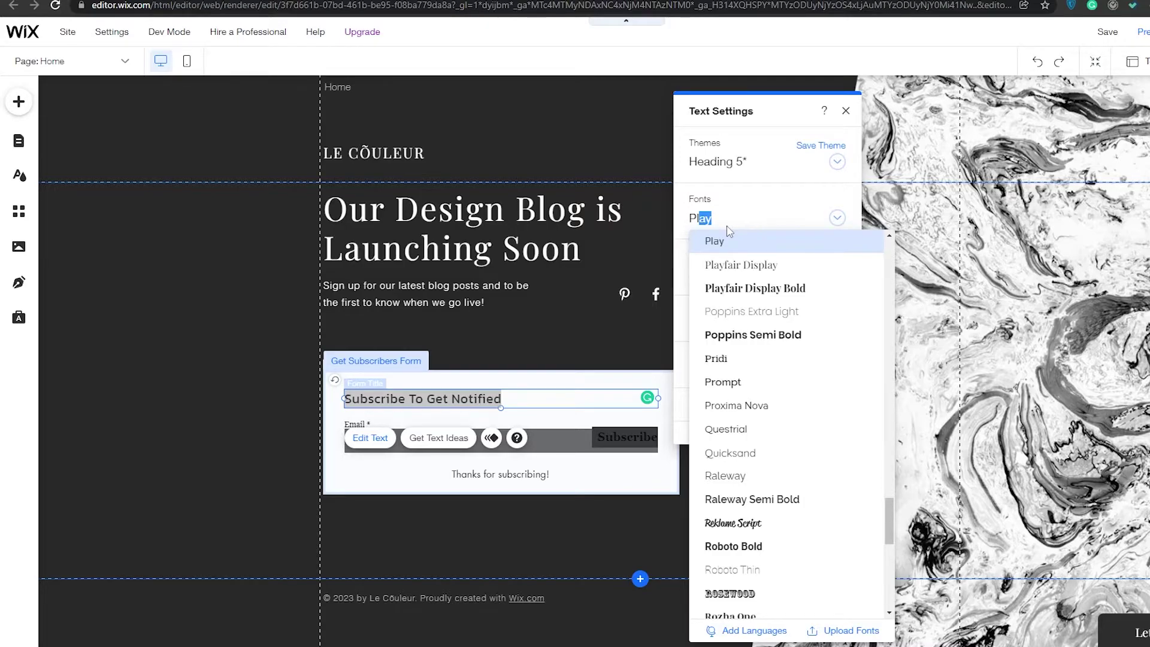
{"action": "left_click", "coordinate": [768, 290]}
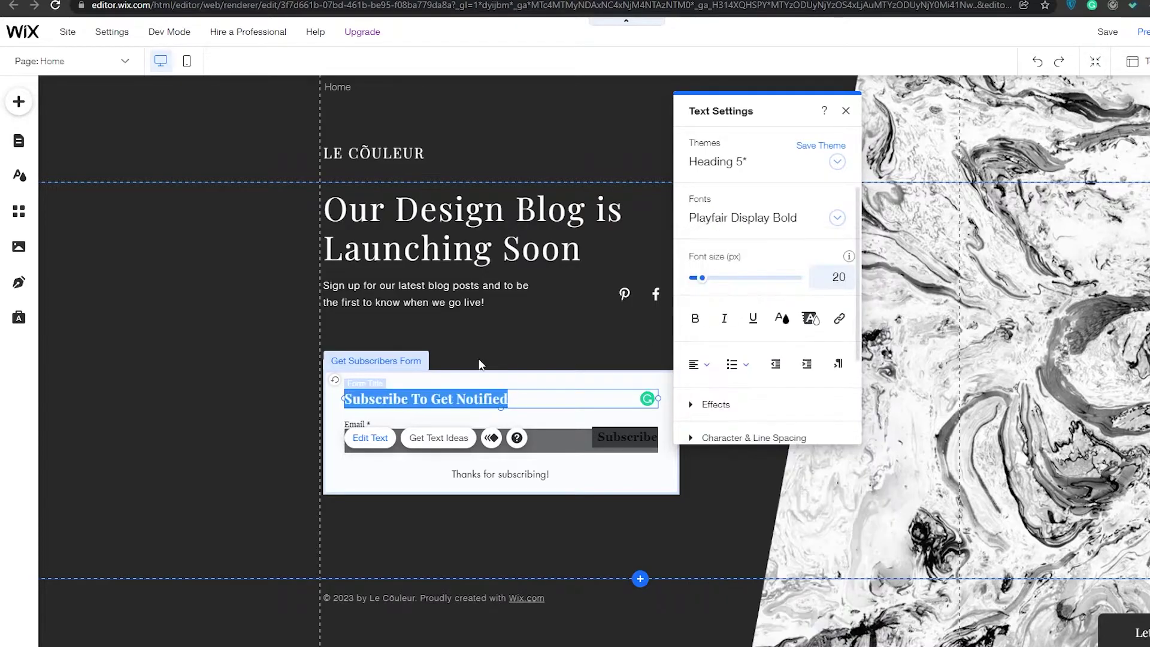
{"action": "left_click", "coordinate": [519, 395]}
{"action": "double_click", "coordinate": [479, 399]}
{"action": "left_click", "coordinate": [491, 350]}
Apply the themed light button design with the offset gray shadow to the form's Subscribe button.
{"action": "left_click", "coordinate": [401, 446]}
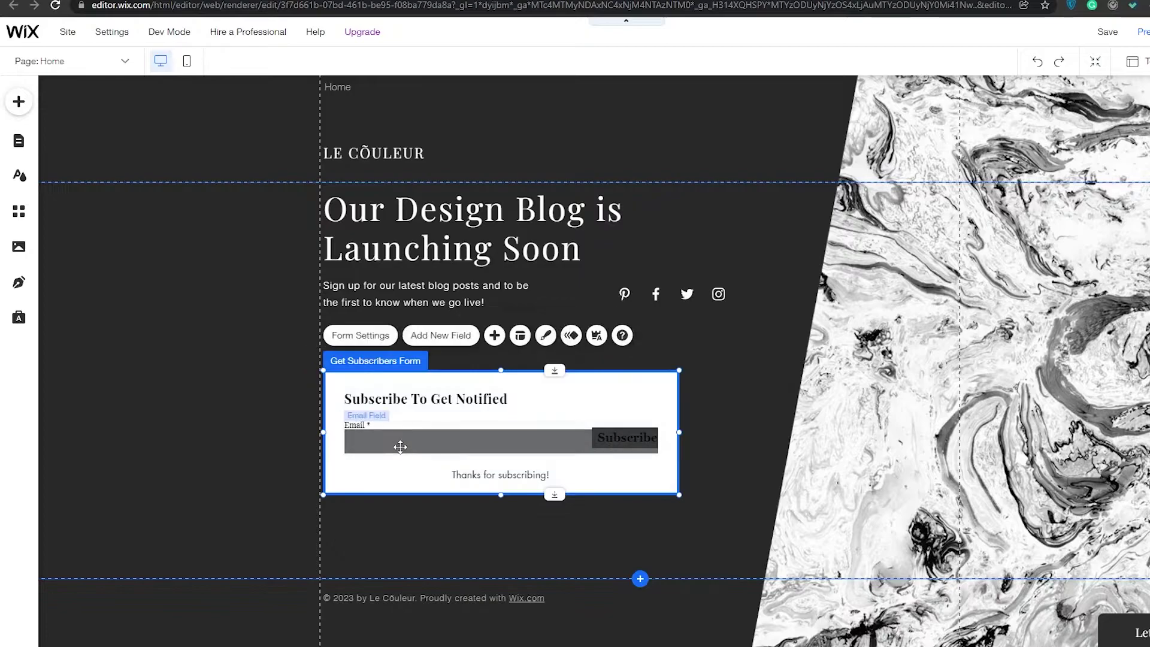
{"action": "left_click", "coordinate": [626, 437]}
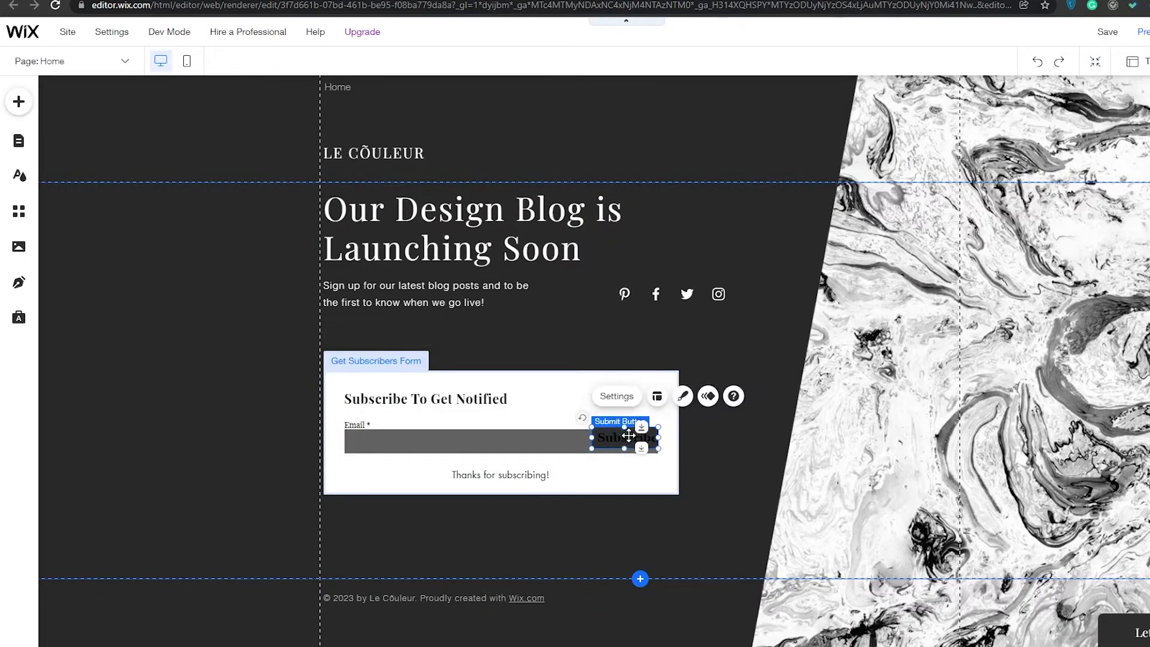
{"action": "left_click", "coordinate": [682, 397]}
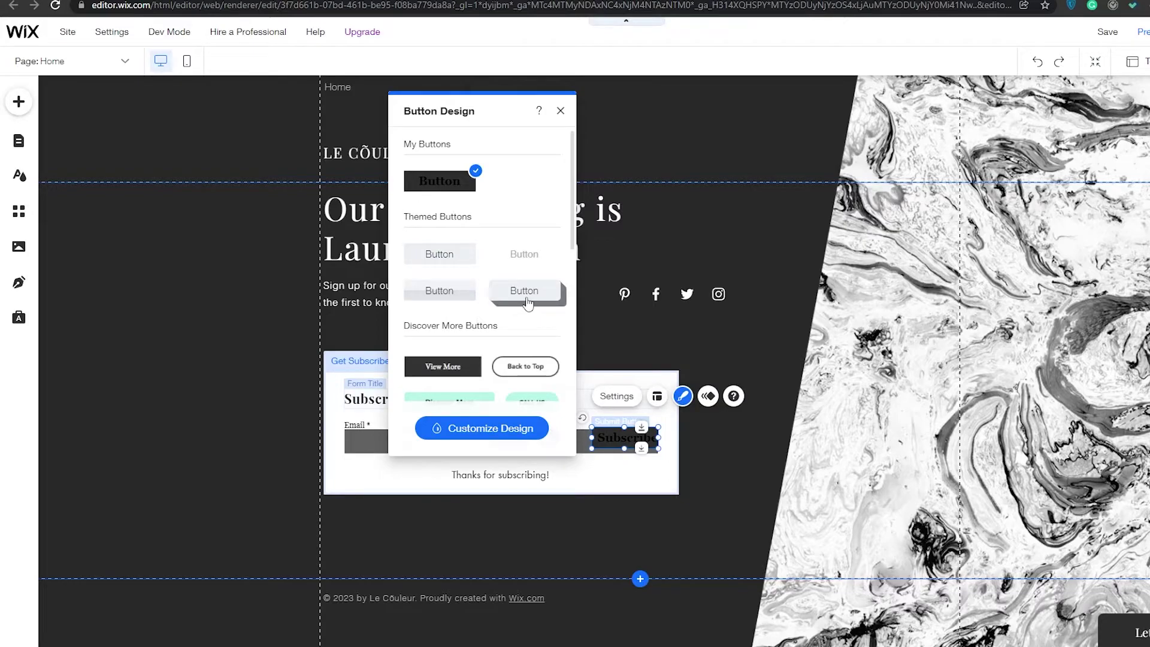
{"action": "left_click", "coordinate": [525, 292]}
{"action": "scroll", "coordinate": [528, 302], "scroll_direction": "down", "scroll_amount": 5}
{"action": "scroll", "coordinate": [479, 252], "scroll_direction": "up", "scroll_amount": 5}
{"action": "scroll", "coordinate": [456, 203], "scroll_direction": "down", "scroll_amount": 1}
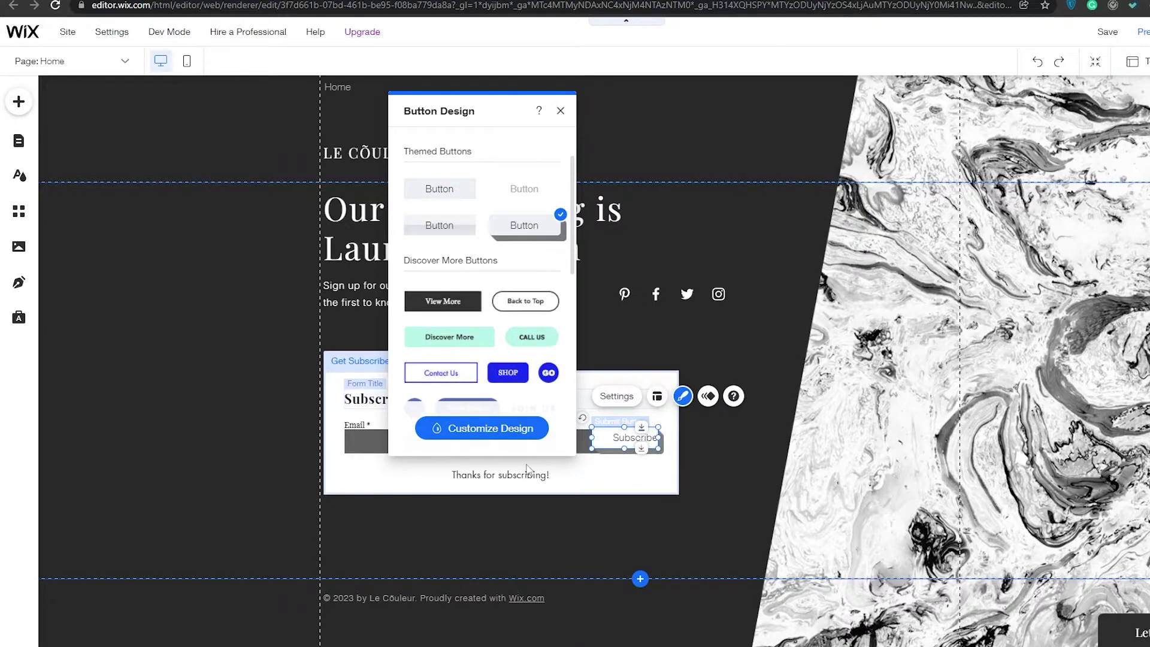
Try several button skins for the Subscribe button and settle on the one with the curved shadow beneath it.
{"action": "left_click", "coordinate": [504, 430]}
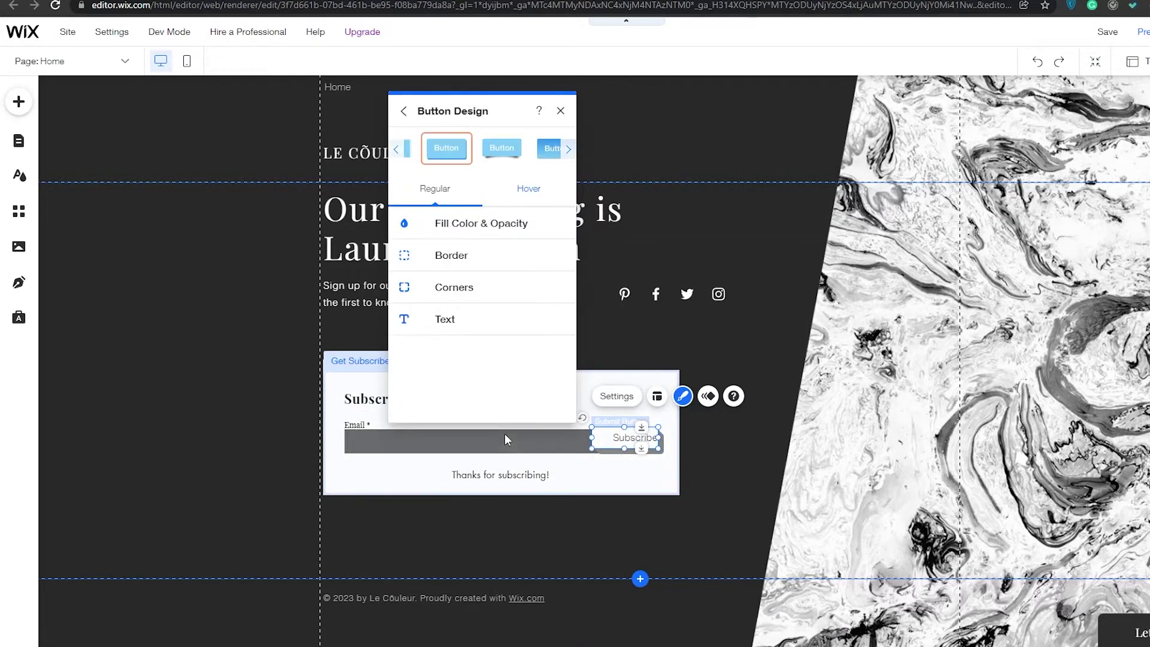
{"action": "left_click", "coordinate": [509, 158]}
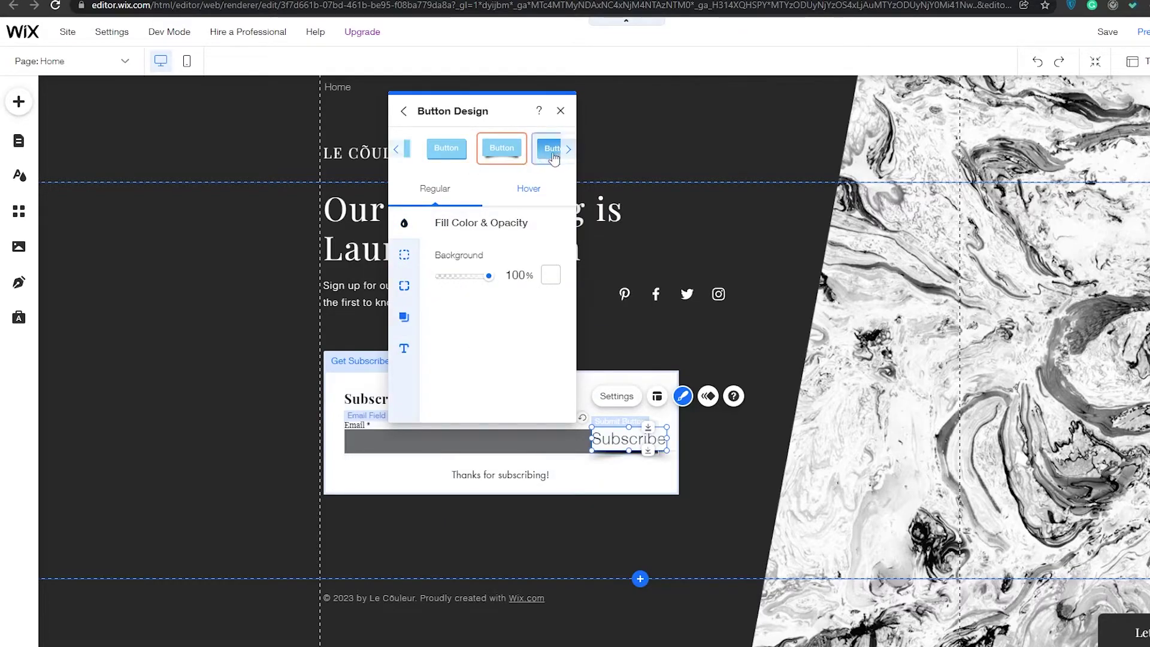
{"action": "left_click", "coordinate": [397, 151]}
{"action": "left_click", "coordinate": [539, 150]}
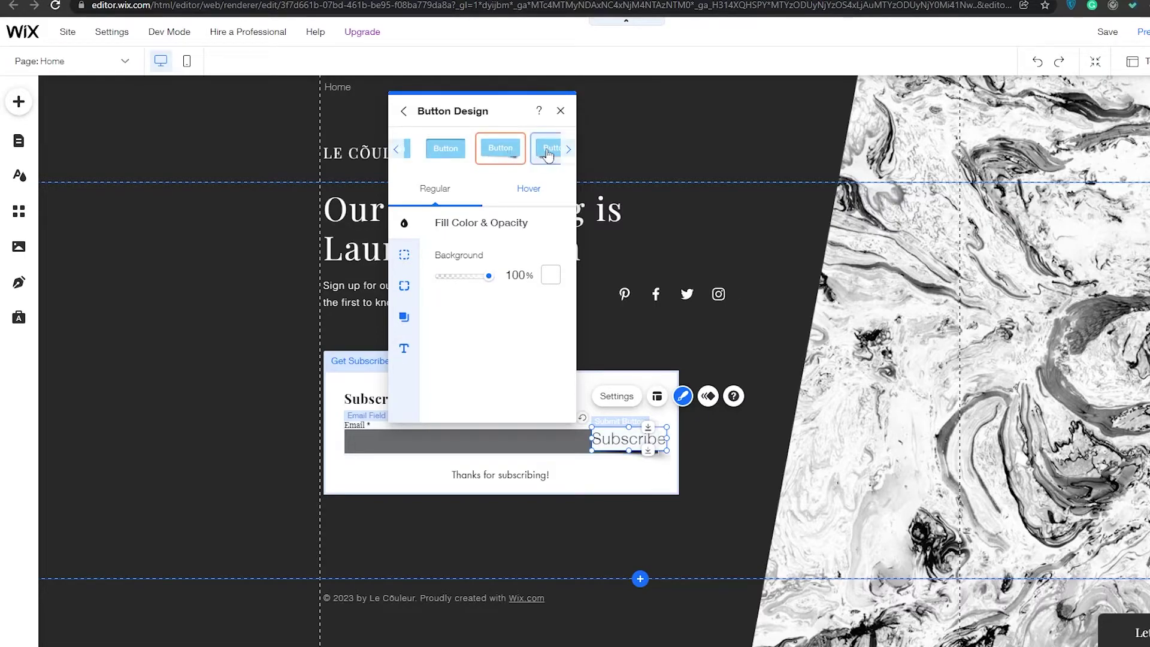
{"action": "left_click", "coordinate": [569, 150]}
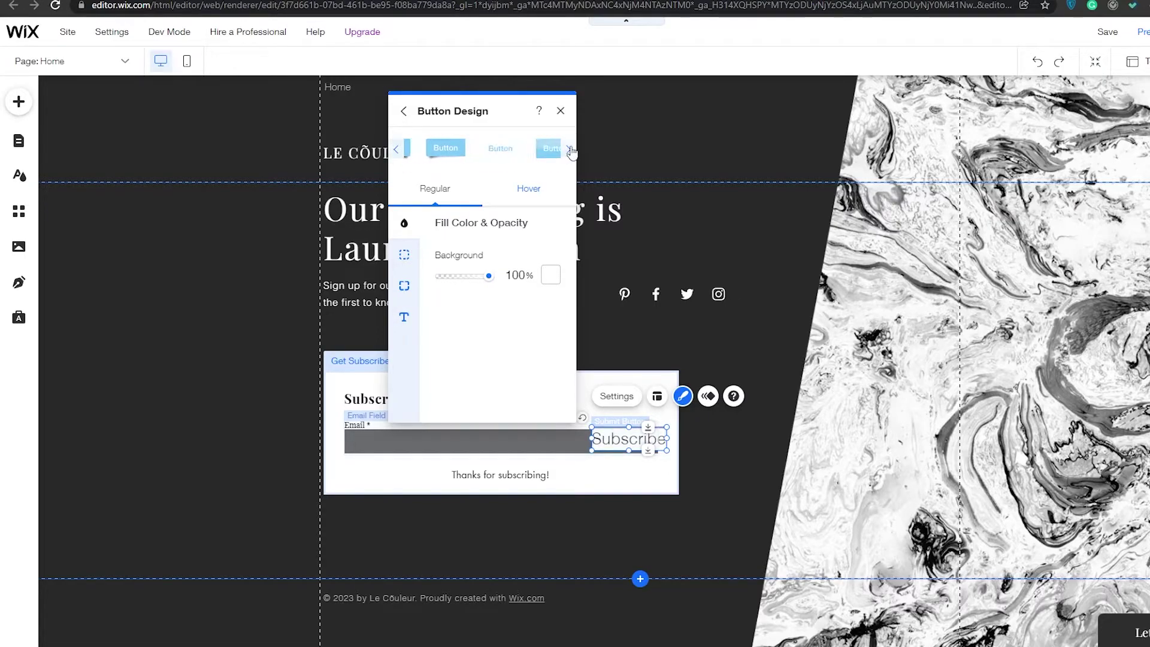
{"action": "left_click", "coordinate": [398, 151]}
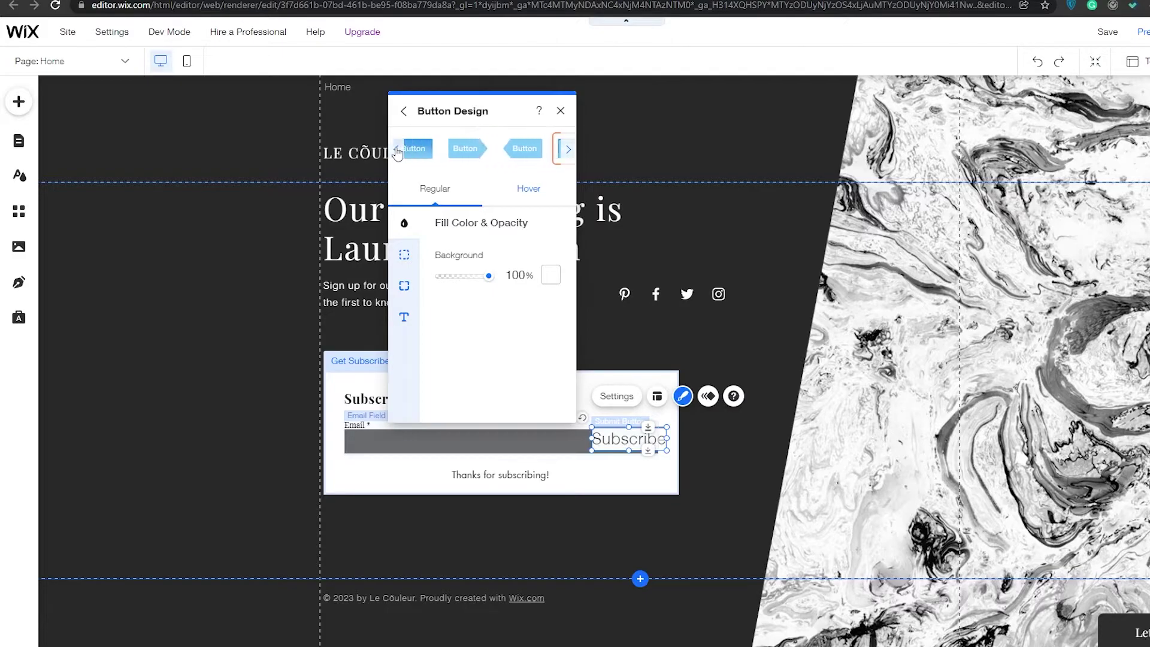
{"action": "left_click", "coordinate": [480, 150]}
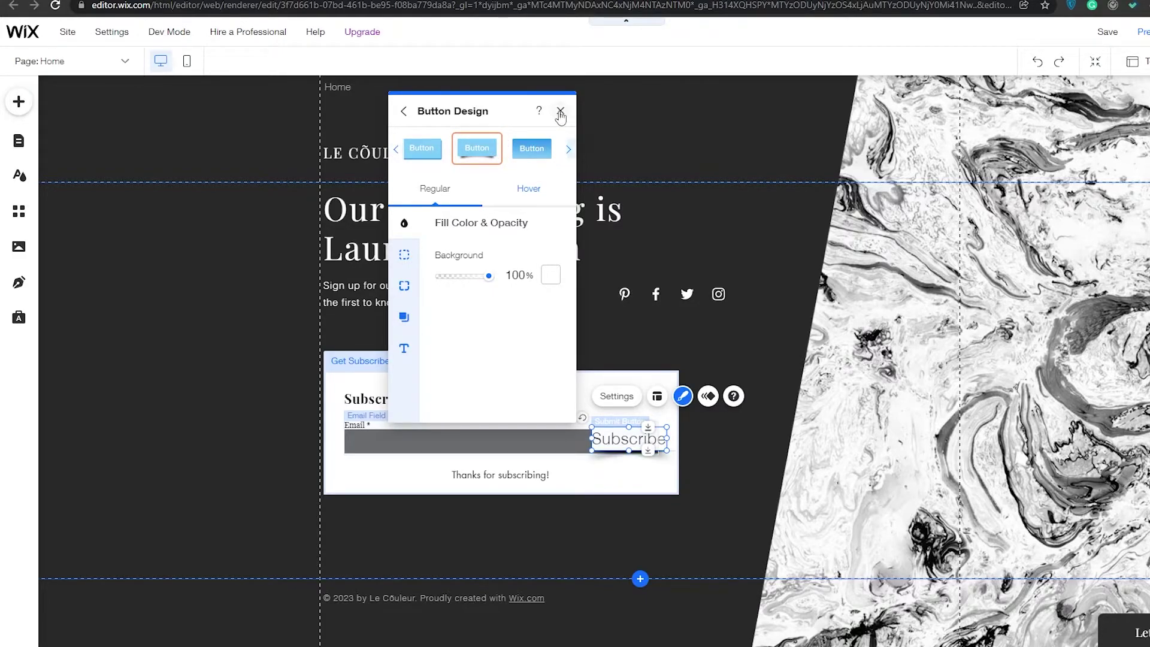
Examine the Subscribe button's border, corner, shadow and text design settings, and close the button design.
{"action": "left_click", "coordinate": [404, 255]}
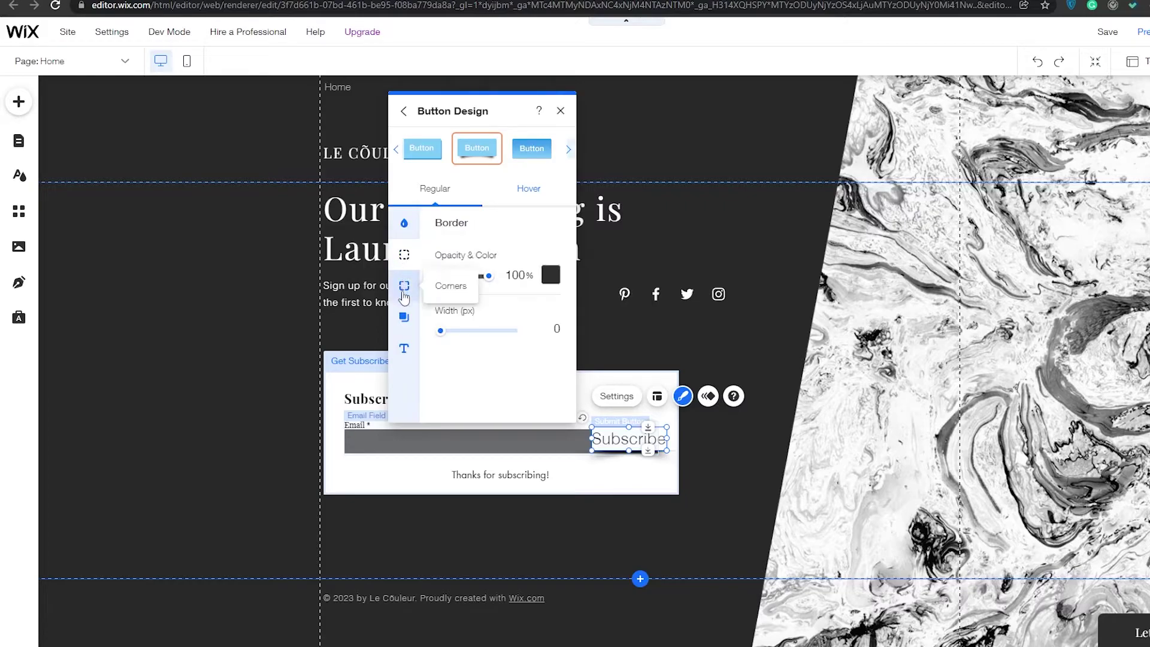
{"action": "left_click", "coordinate": [405, 287]}
{"action": "left_click", "coordinate": [405, 317]}
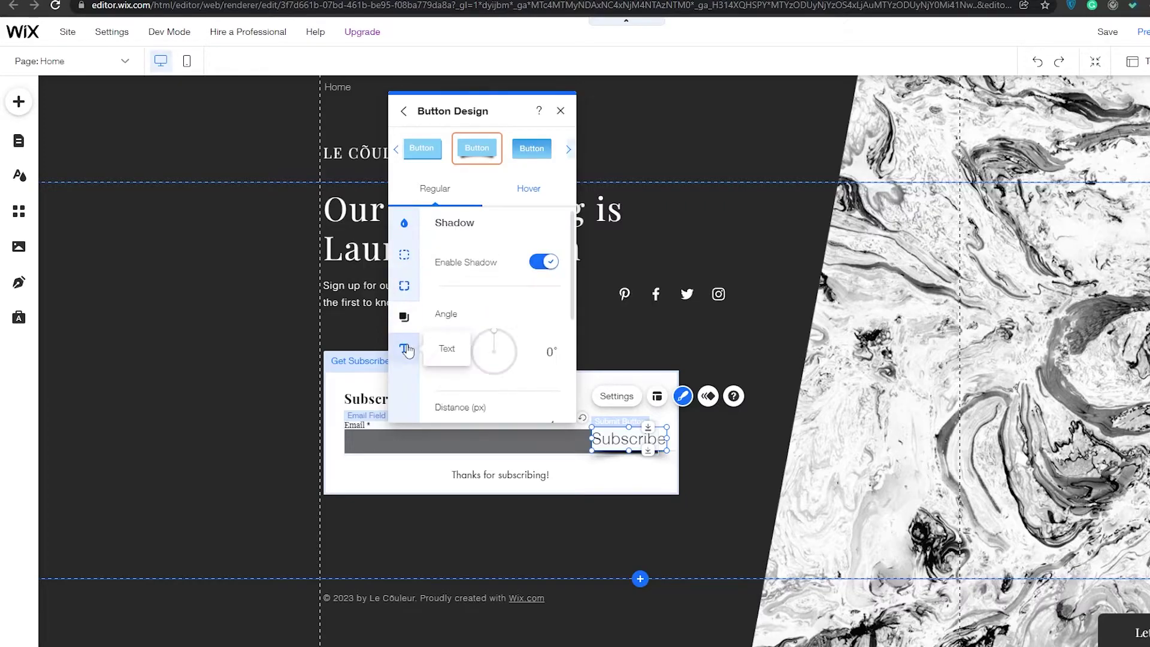
{"action": "left_click", "coordinate": [404, 349]}
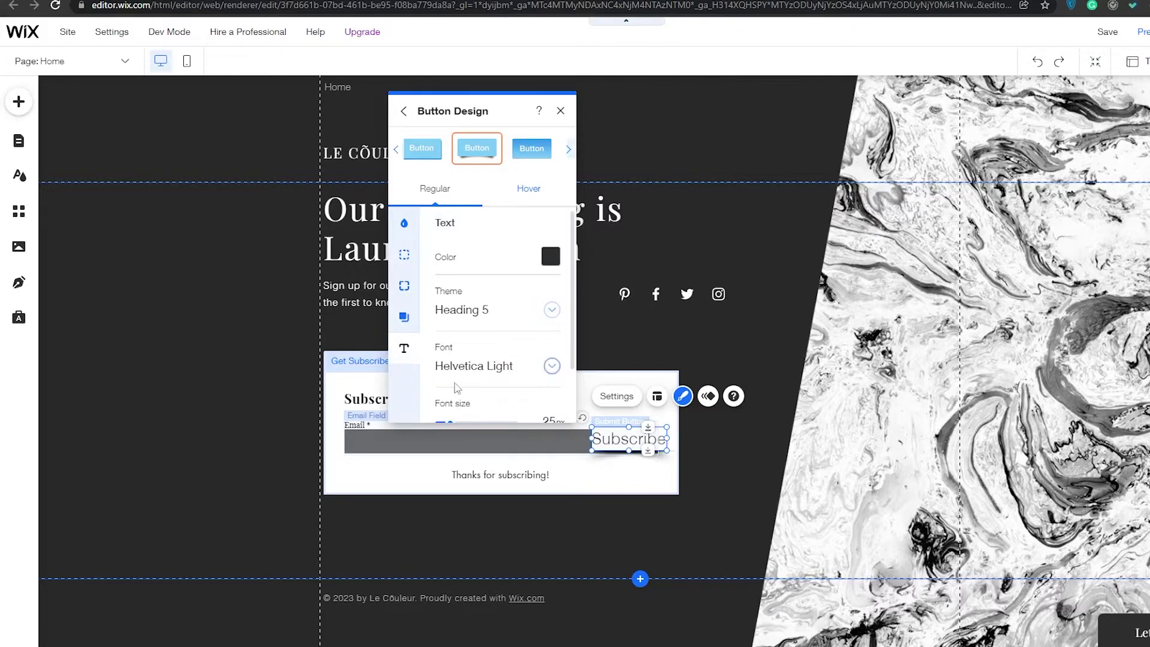
{"action": "left_click", "coordinate": [561, 111]}
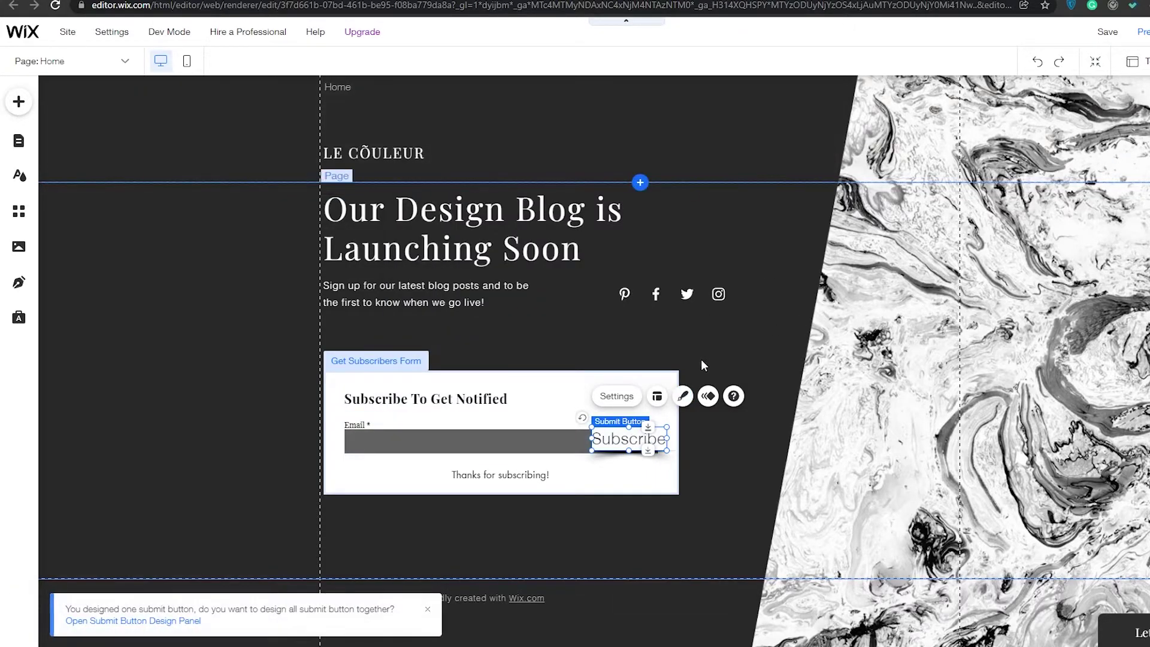
{"action": "left_click", "coordinate": [733, 333]}
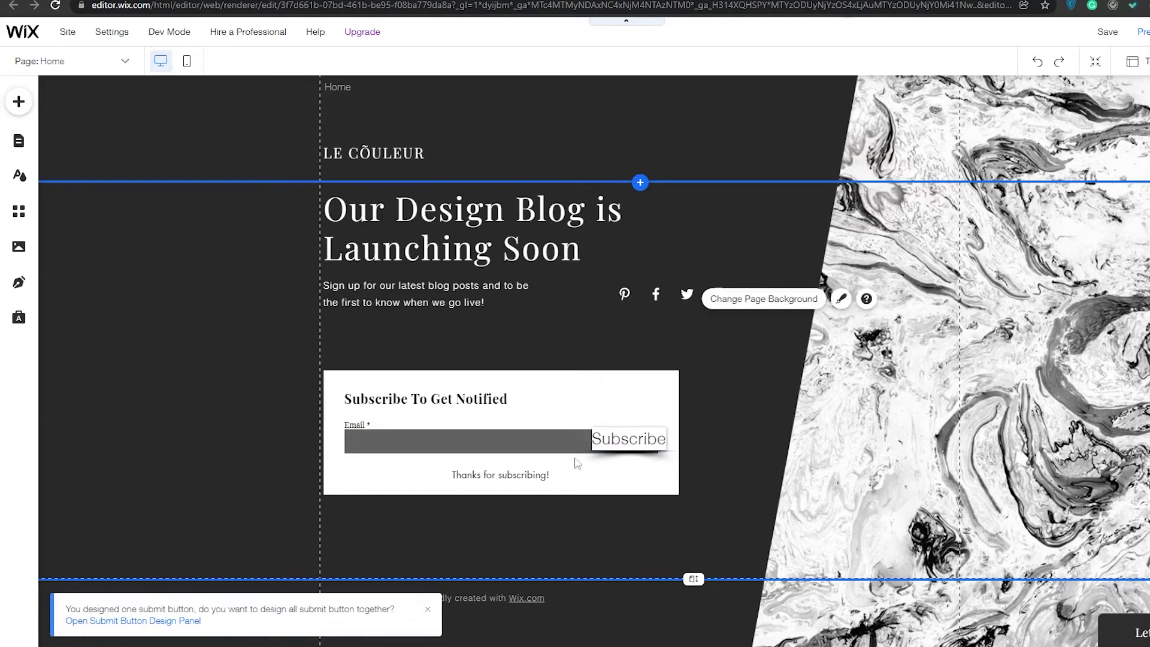
Lower the fill opacity of the subscribe form's background until the form blends into the dark page.
{"action": "left_click", "coordinate": [541, 460]}
{"action": "left_click", "coordinate": [457, 445]}
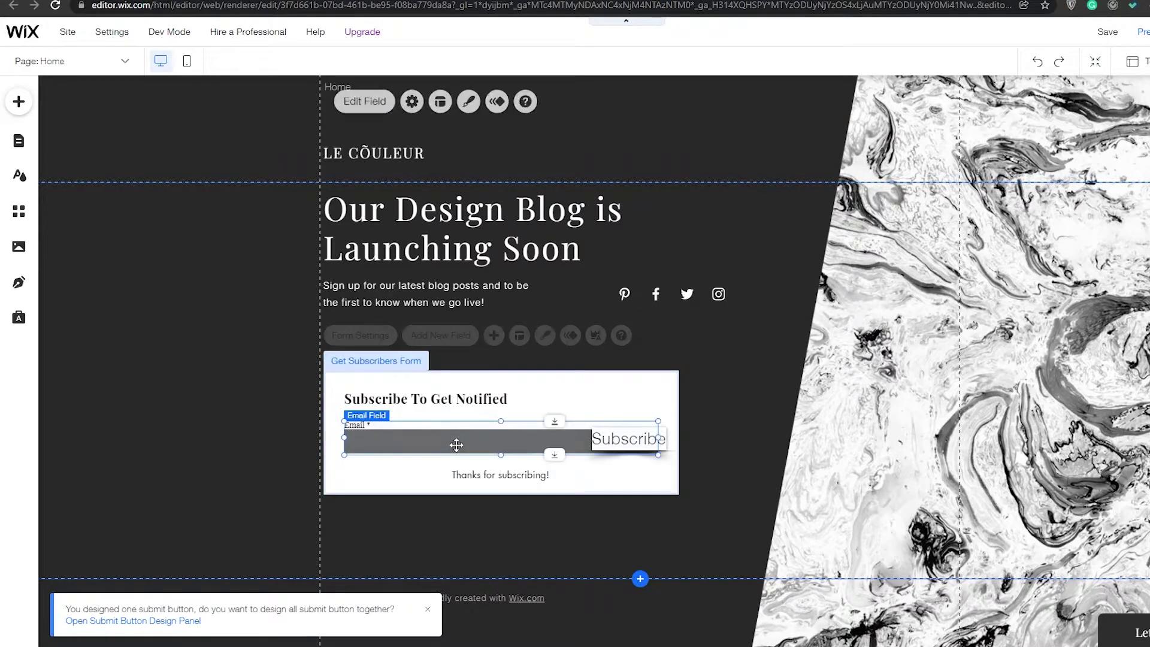
{"action": "left_click", "coordinate": [543, 388]}
{"action": "left_click", "coordinate": [543, 387]}
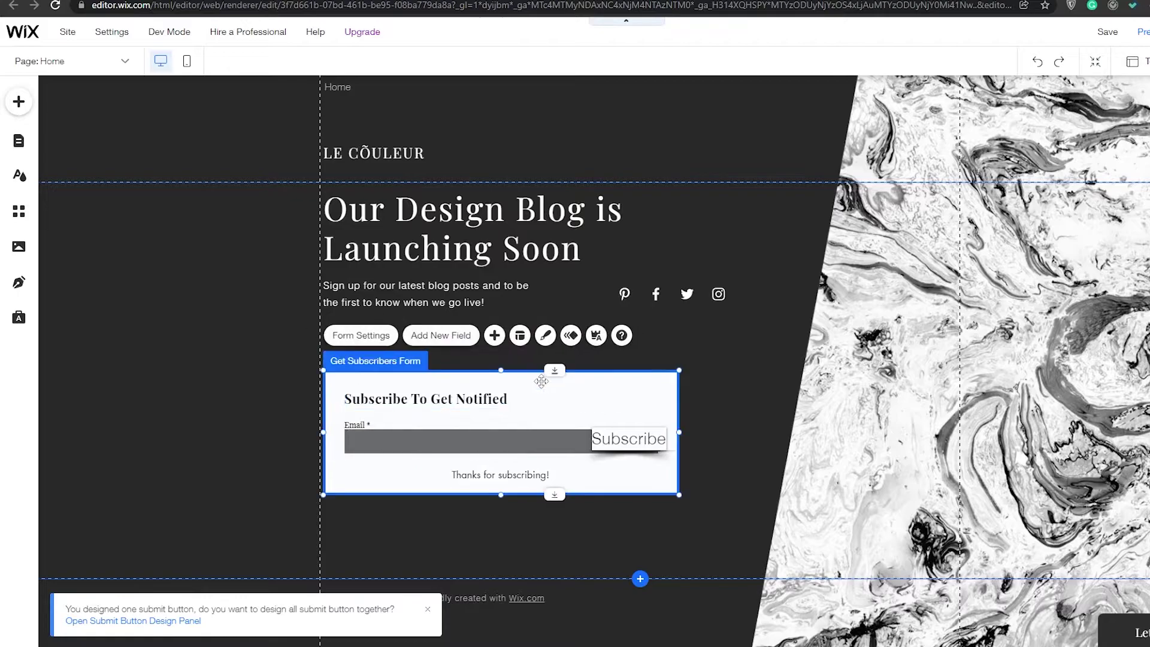
{"action": "left_click", "coordinate": [543, 337]}
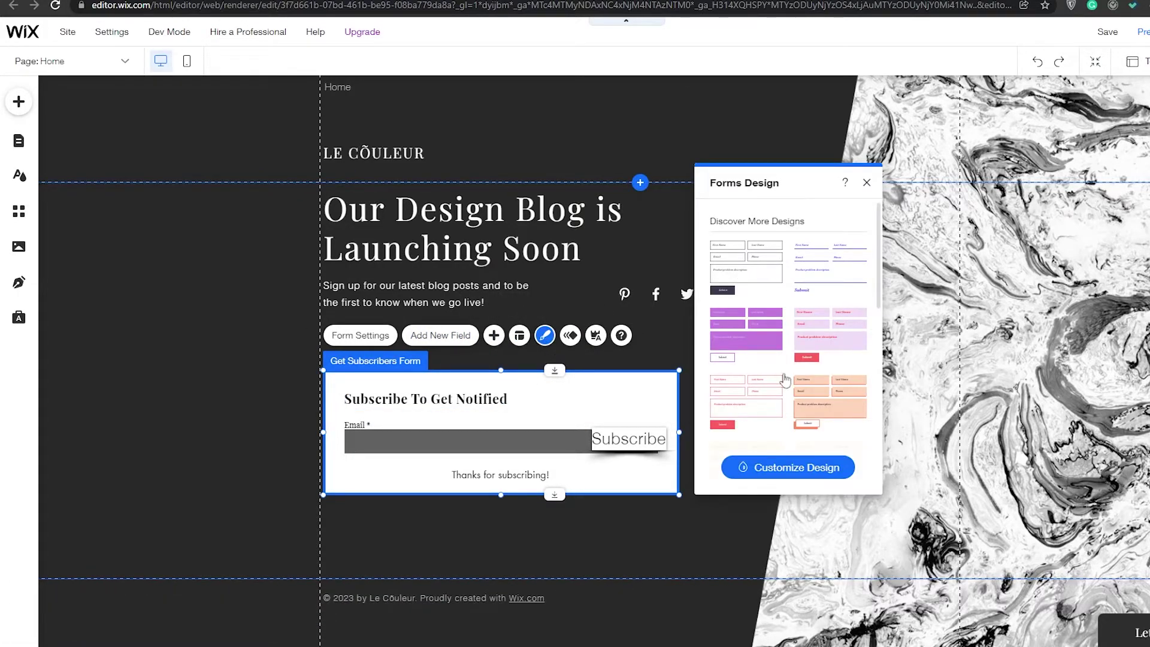
{"action": "left_click", "coordinate": [795, 470]}
{"action": "left_click", "coordinate": [776, 298]}
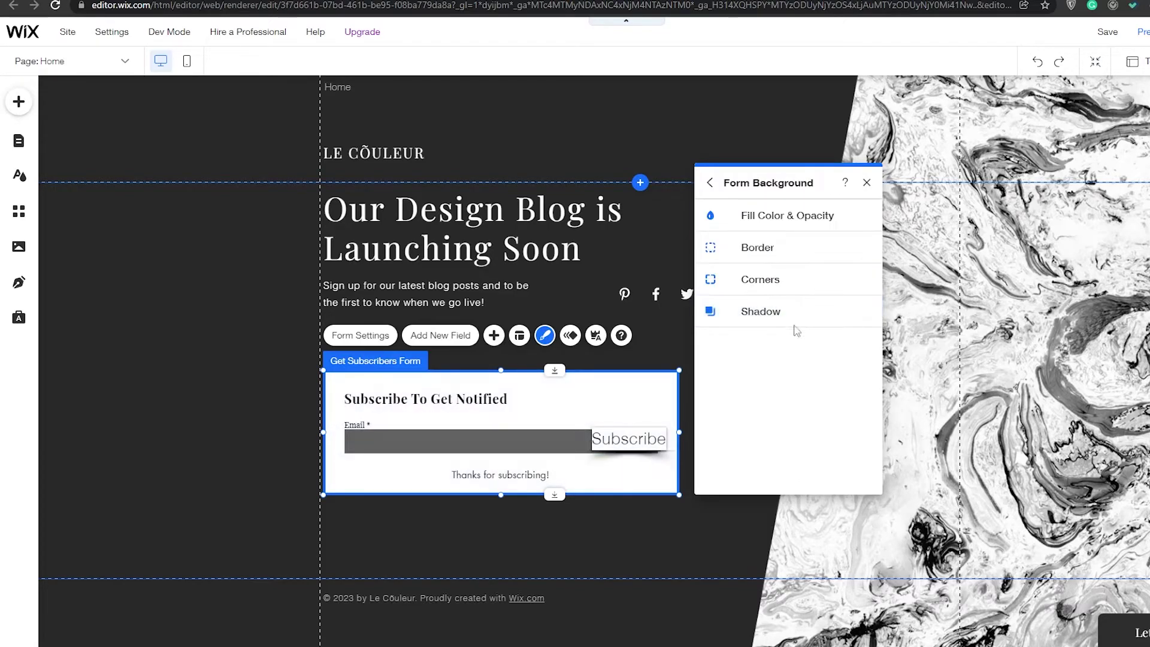
{"action": "left_click", "coordinate": [784, 316]}
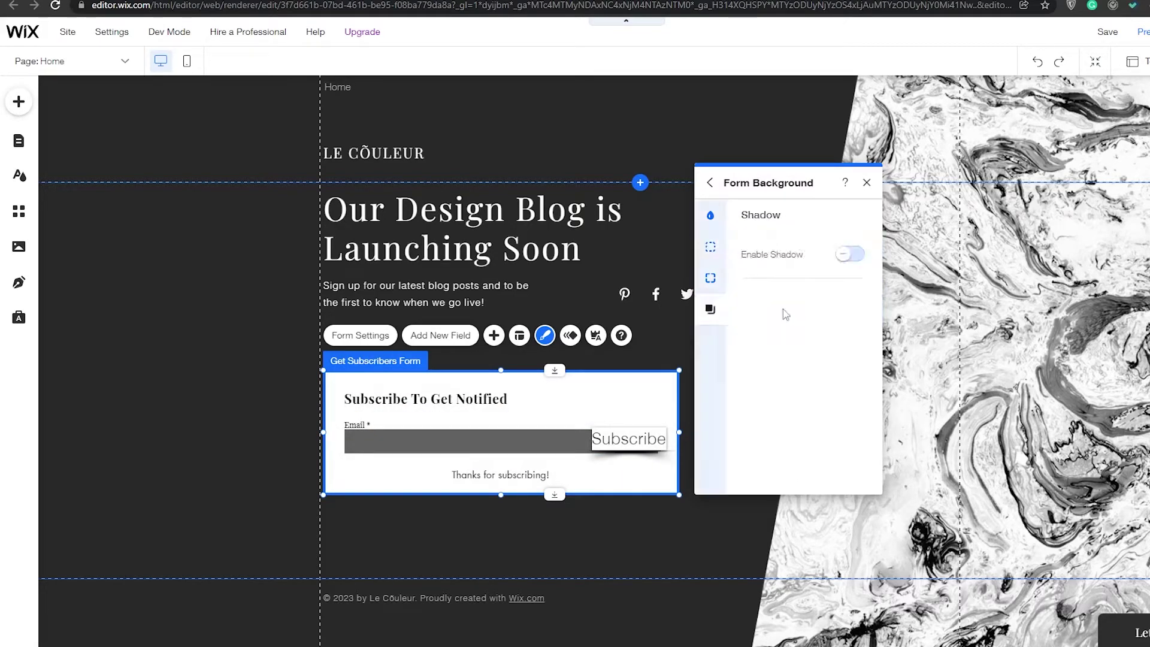
{"action": "left_click", "coordinate": [712, 218]}
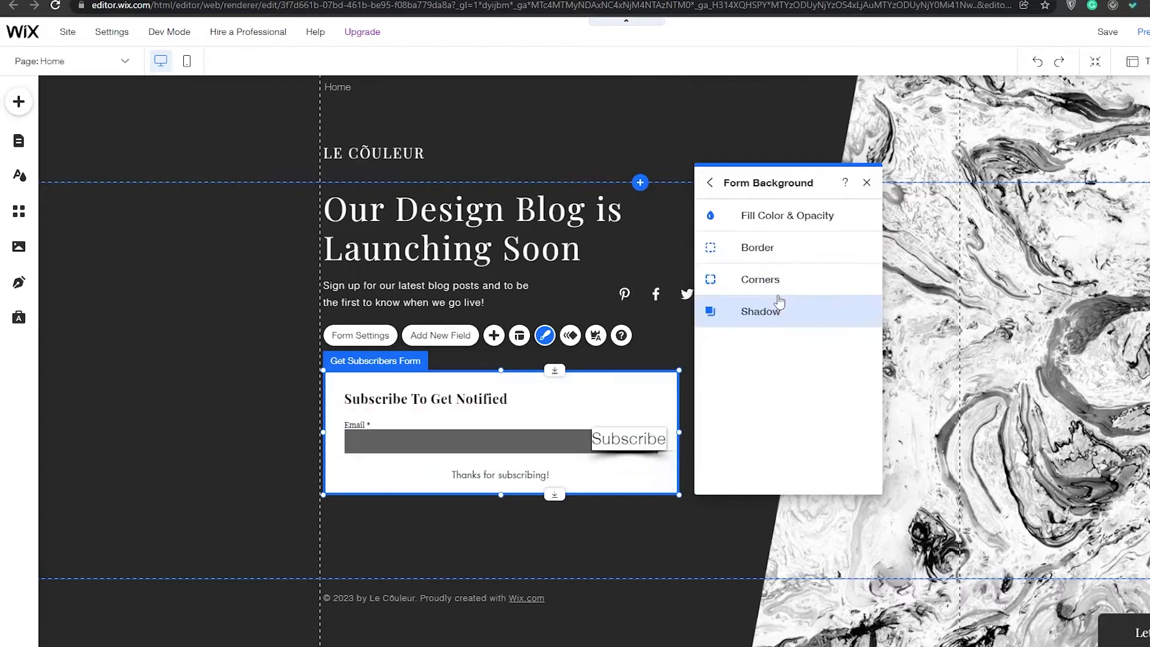
{"action": "left_click", "coordinate": [767, 220]}
{"action": "left_click_drag", "start_coordinate": [795, 269], "coordinate": [766, 280]}
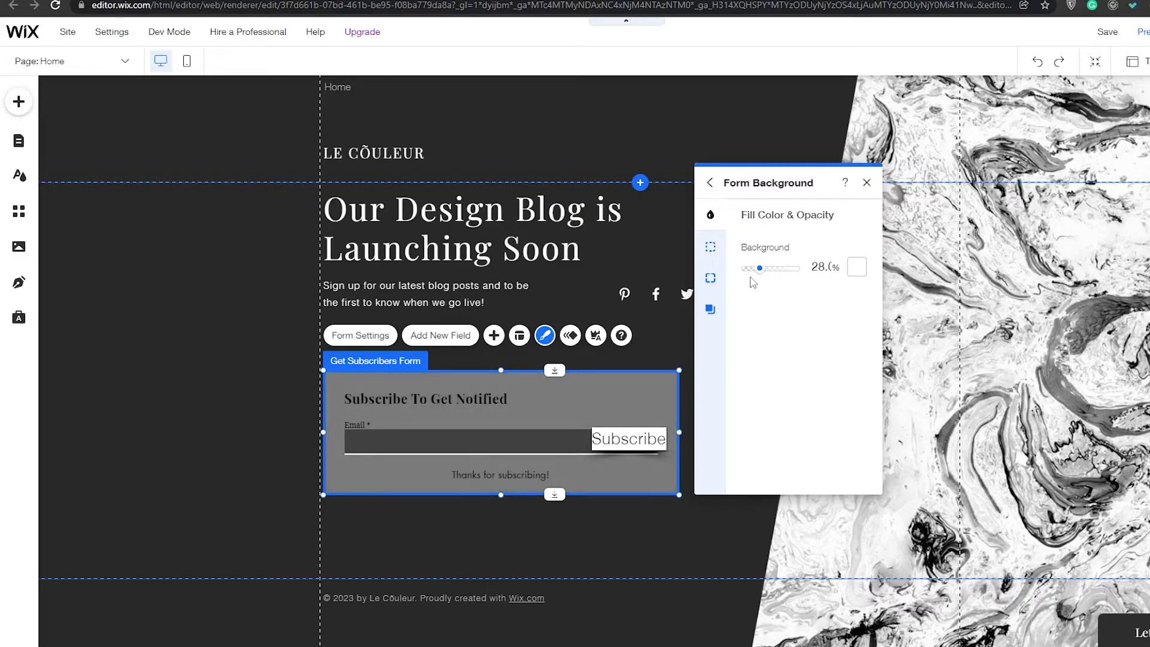
{"action": "left_click", "coordinate": [710, 183]}
{"action": "left_click", "coordinate": [869, 189]}
Set the text color of the "Subscribe To Get Notified" title to white (#FFFFFF).
{"action": "left_click", "coordinate": [452, 399]}
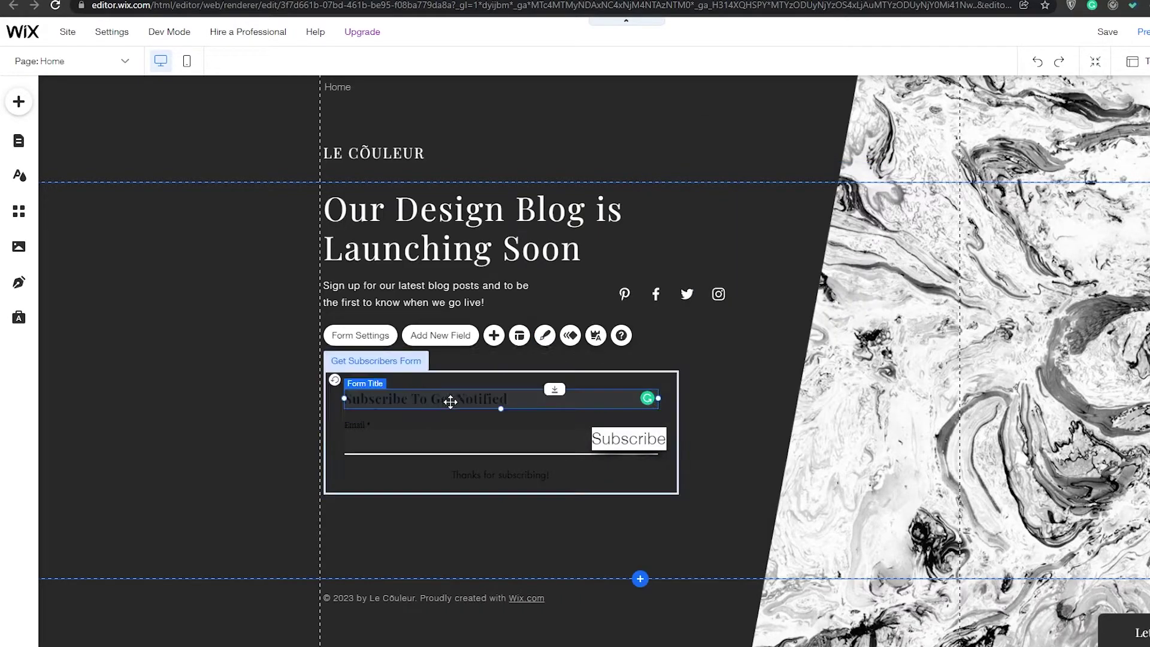
{"action": "double_click", "coordinate": [476, 420]}
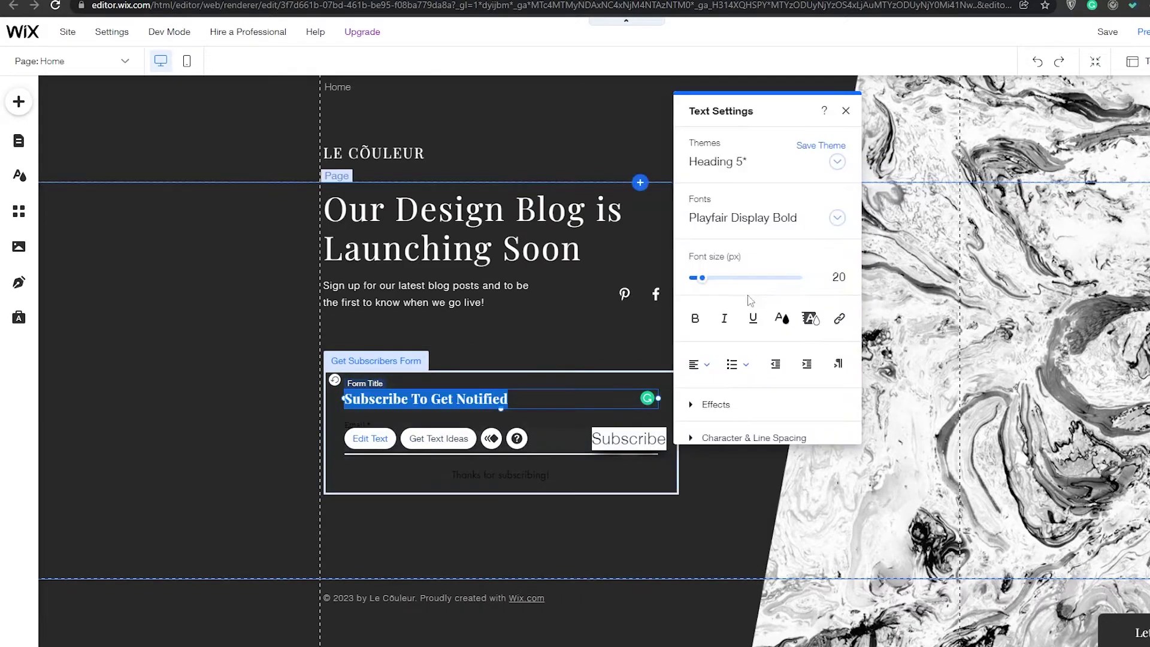
{"action": "left_click", "coordinate": [780, 316]}
{"action": "left_click", "coordinate": [782, 208]}
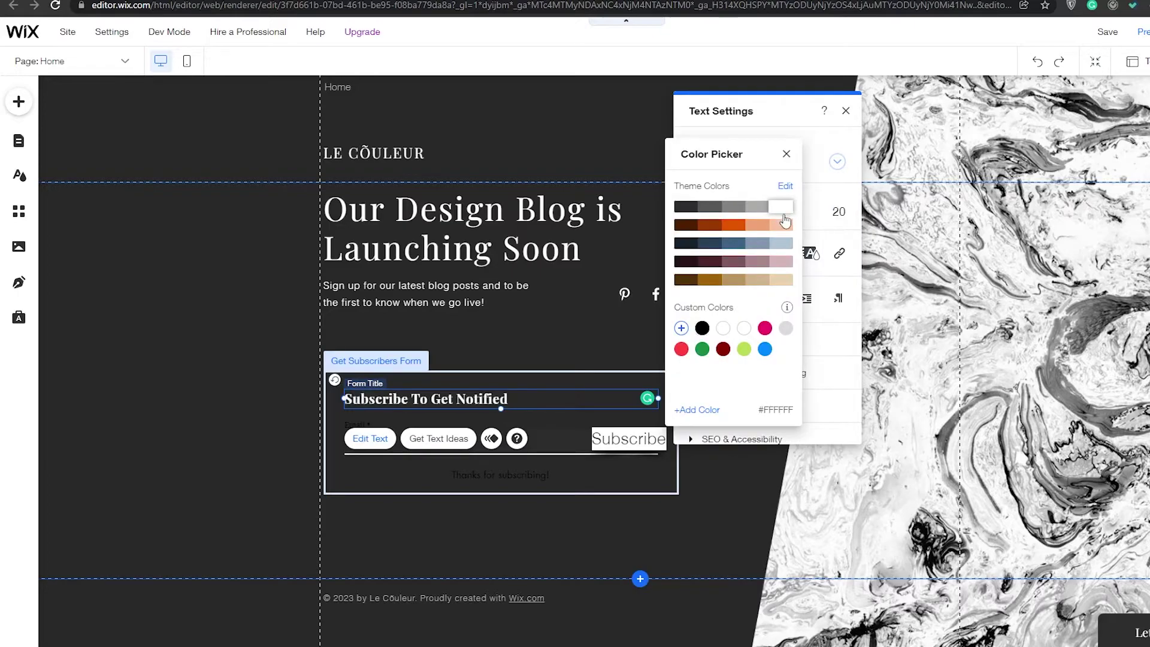
Customize the email field's design to give its input box a lighter gray background.
{"action": "left_click", "coordinate": [457, 444]}
{"action": "left_click", "coordinate": [371, 102]}
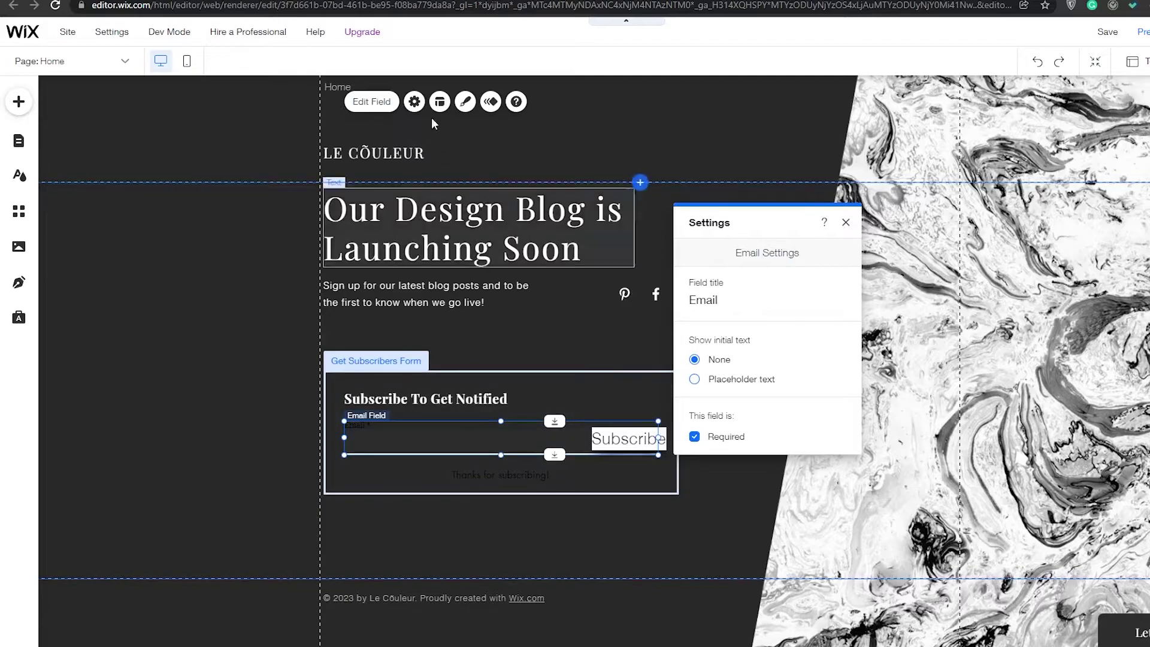
{"action": "left_click", "coordinate": [465, 101]}
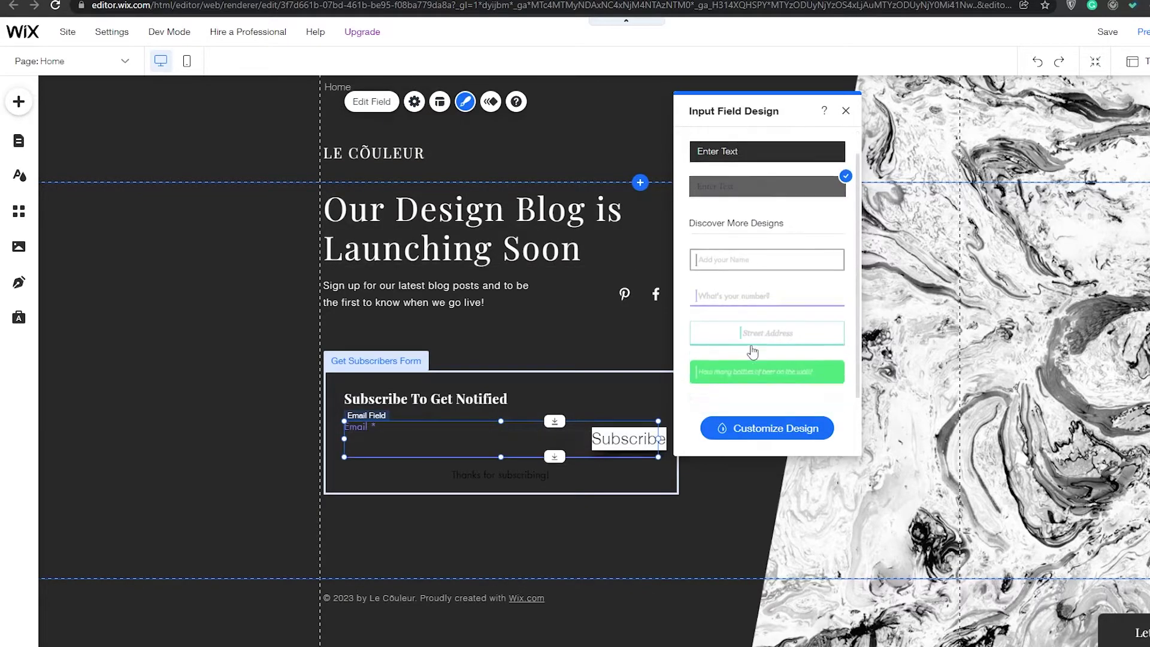
{"action": "scroll", "coordinate": [758, 312], "scroll_direction": "down", "scroll_amount": 2}
{"action": "scroll", "coordinate": [753, 386], "scroll_direction": "up", "scroll_amount": 2}
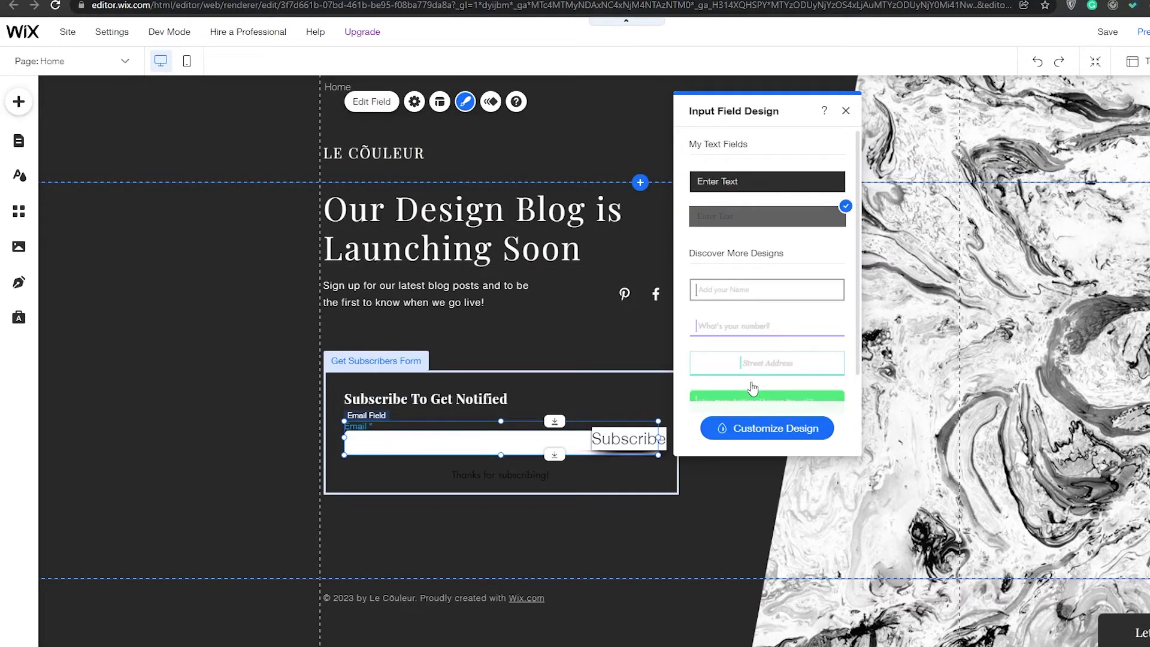
{"action": "left_click", "coordinate": [767, 428]}
{"action": "left_click_drag", "start_coordinate": [761, 237], "coordinate": [778, 237]}
{"action": "left_click", "coordinate": [836, 234]}
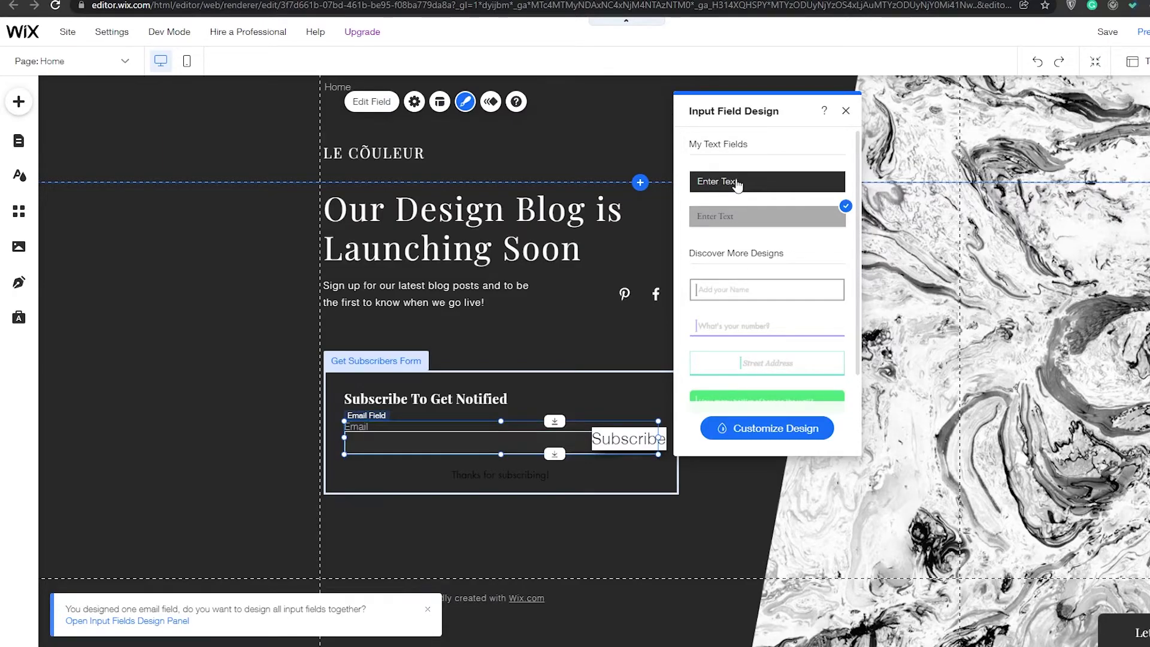
{"action": "left_click", "coordinate": [743, 214]}
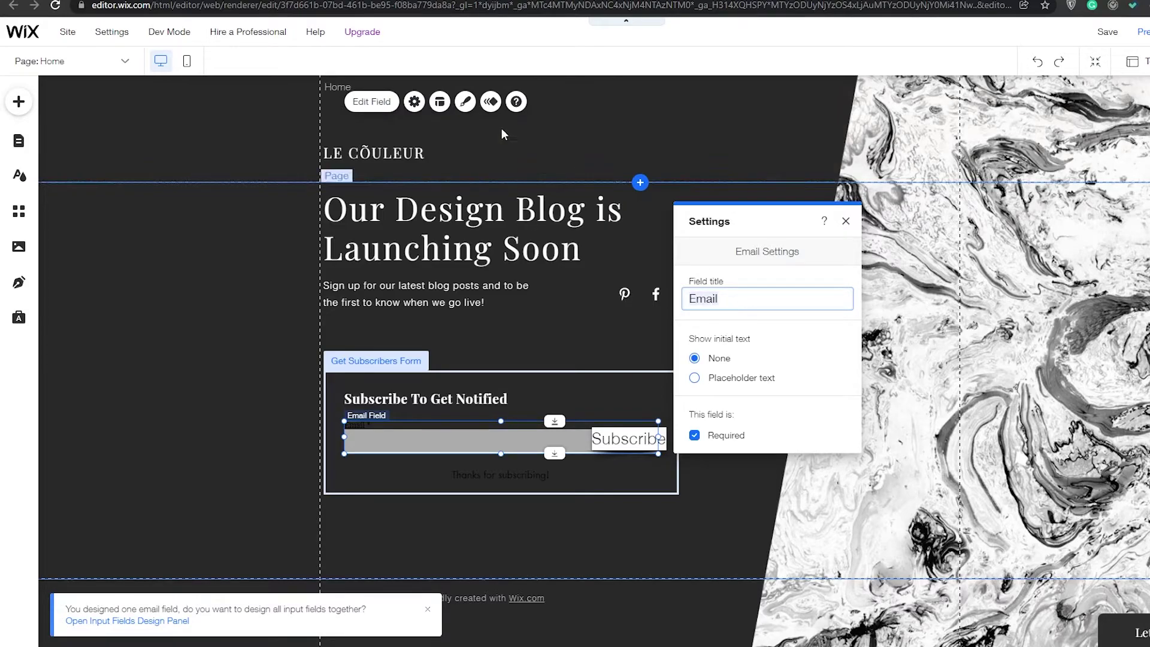
Examine the email field's advanced settings, input layout options and available field designs.
{"action": "left_click", "coordinate": [414, 103]}
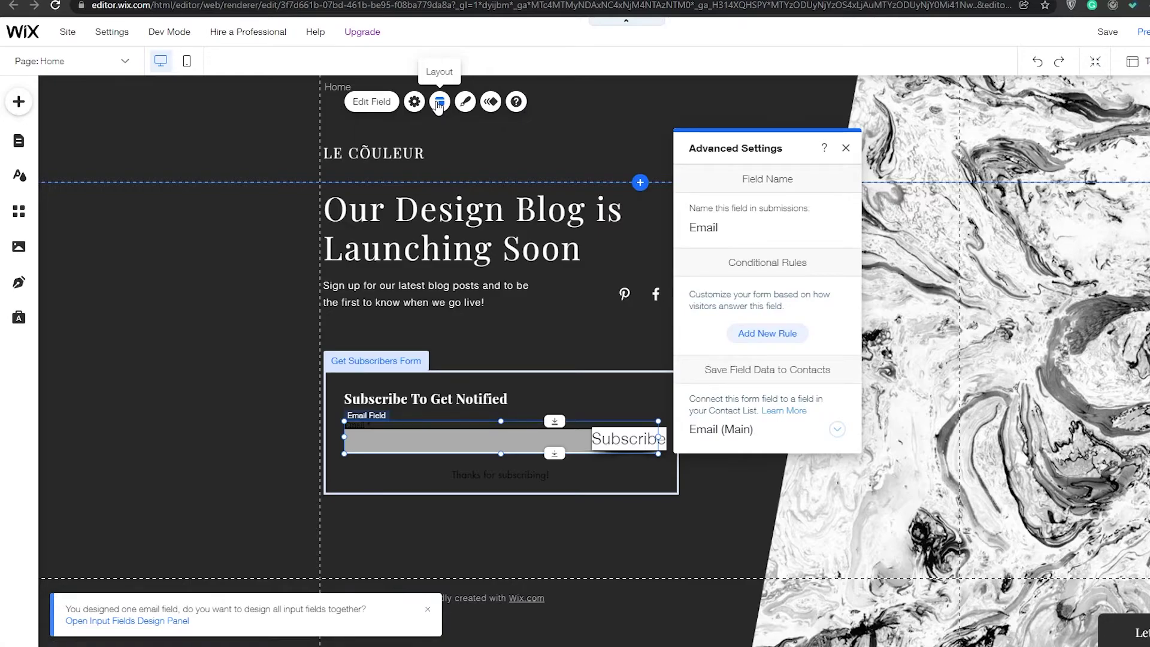
{"action": "left_click", "coordinate": [439, 103]}
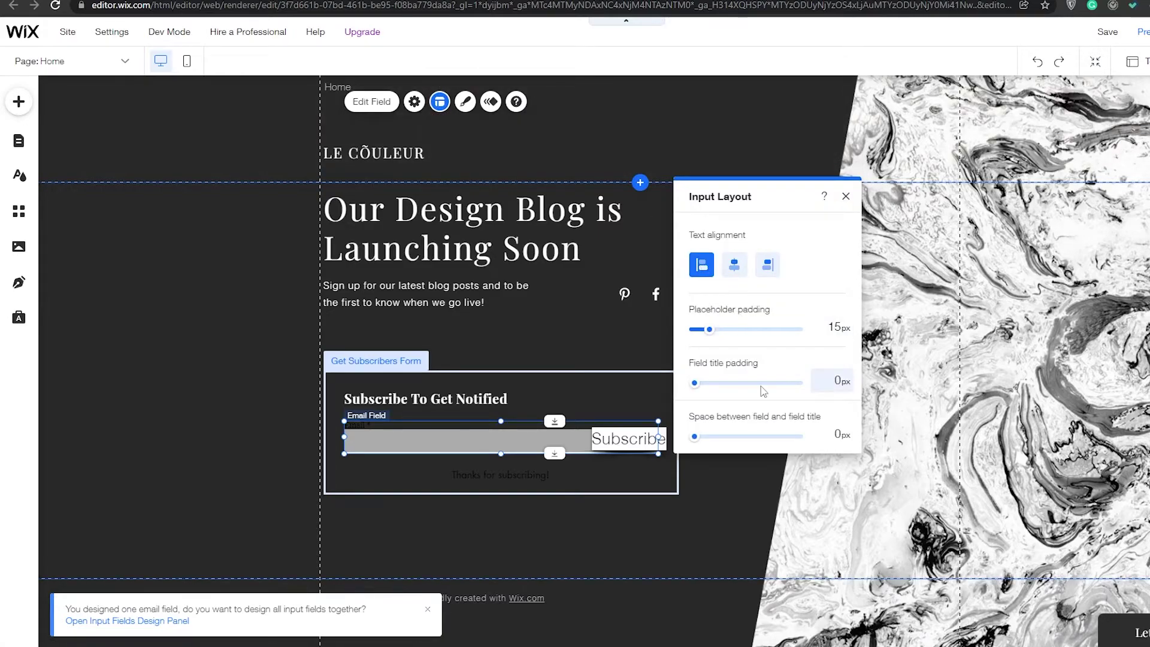
{"action": "left_click", "coordinate": [465, 101]}
{"action": "scroll", "coordinate": [751, 342], "scroll_direction": "down", "scroll_amount": 2}
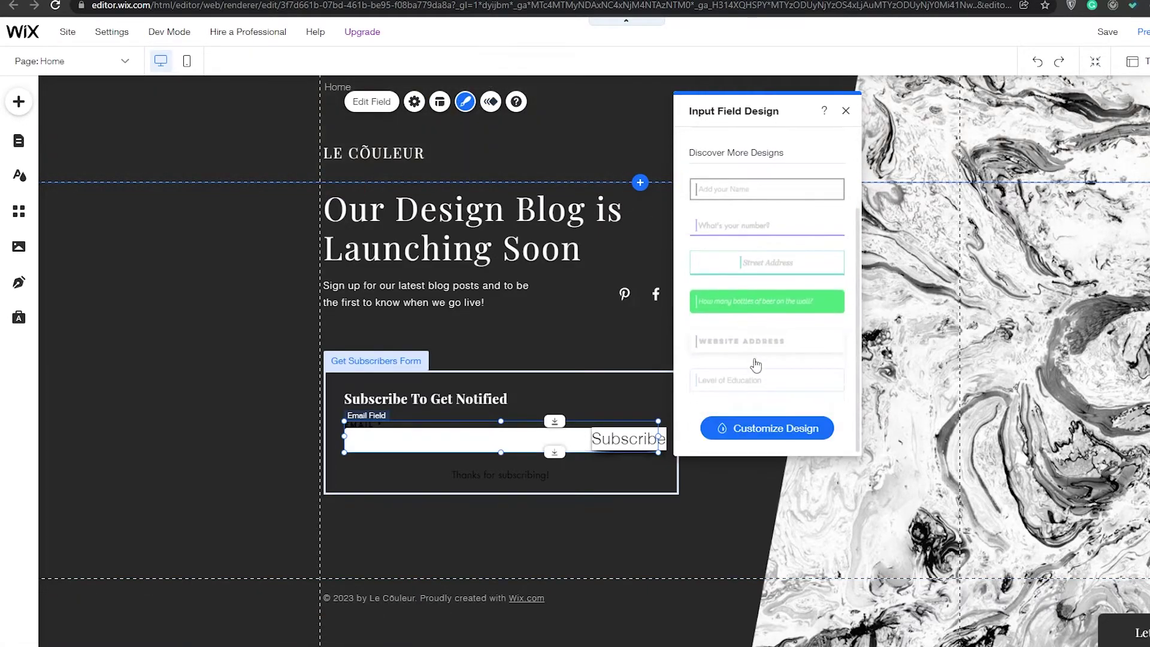
{"action": "left_click", "coordinate": [756, 365]}
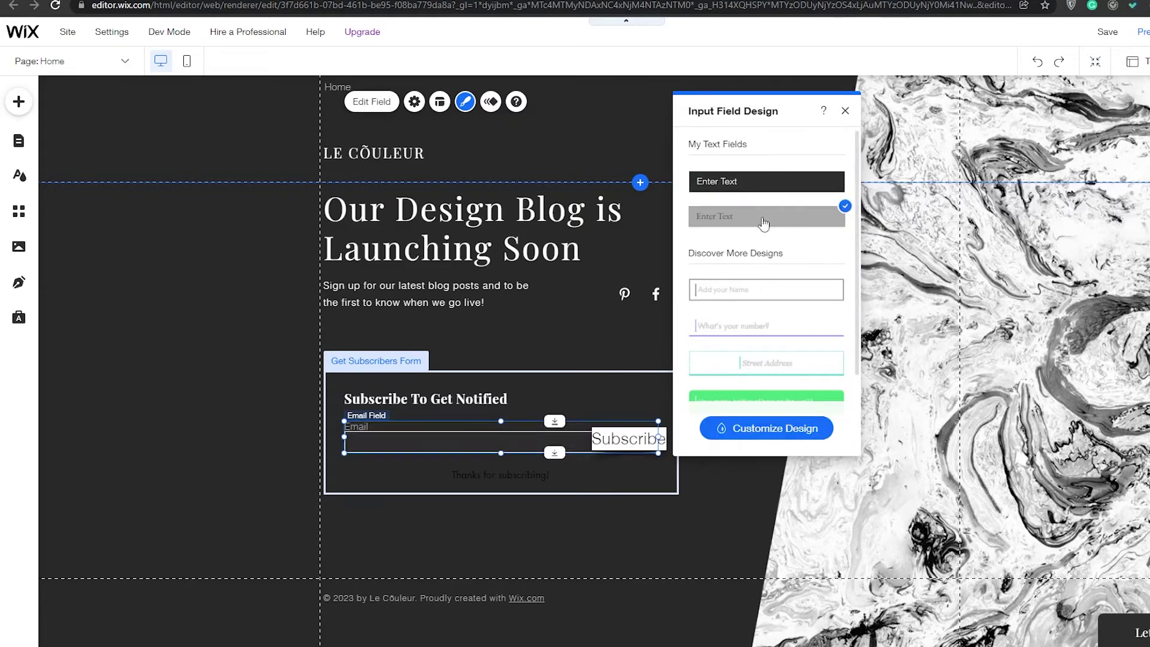
{"action": "left_click", "coordinate": [540, 477]}
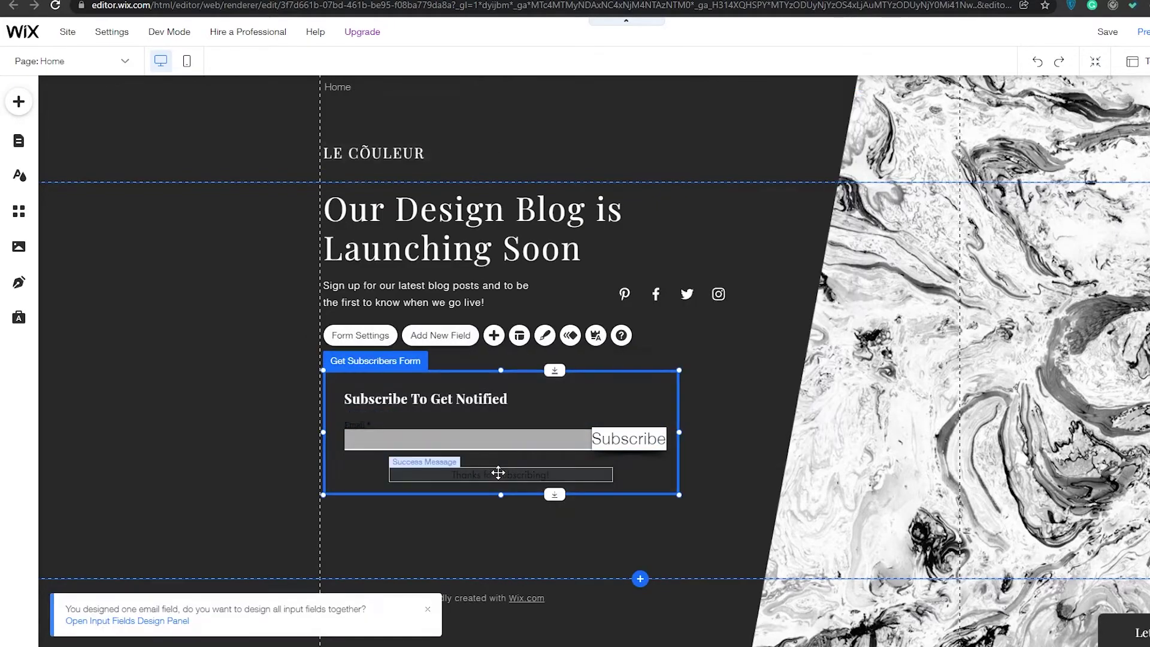
Set the text color of the "Thanks for subscribing!" success message to the light blue-gray theme color.
{"action": "left_click", "coordinate": [497, 472]}
{"action": "left_click", "coordinate": [416, 442]}
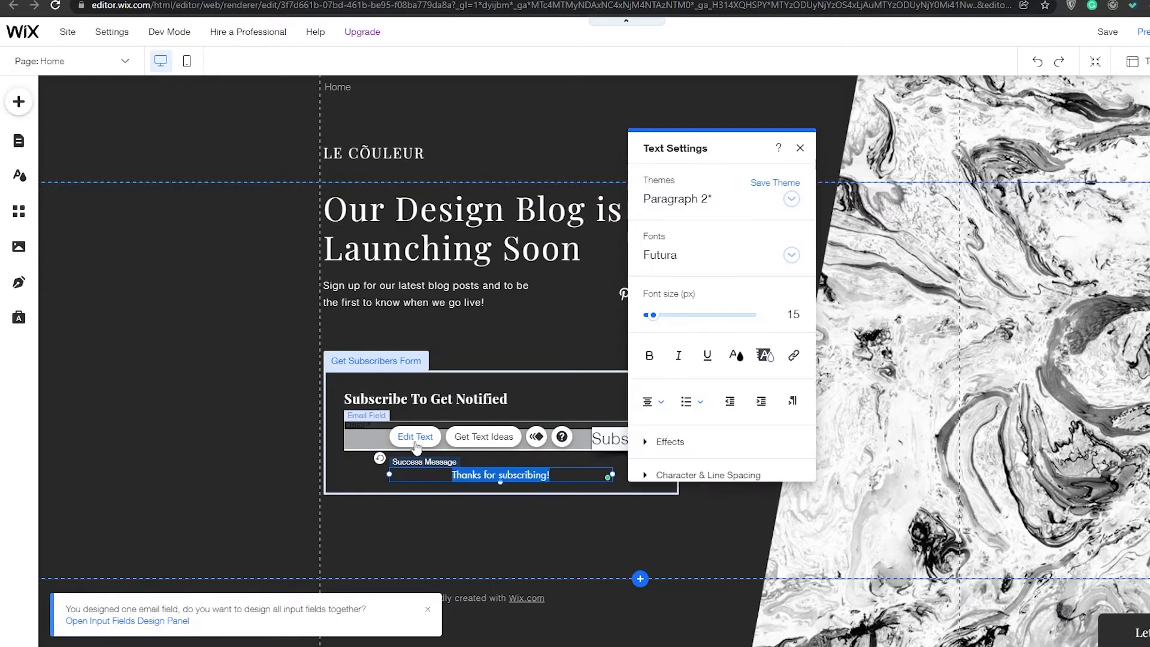
{"action": "left_click", "coordinate": [745, 358]}
{"action": "left_click", "coordinate": [695, 262]}
{"action": "left_click", "coordinate": [715, 263]}
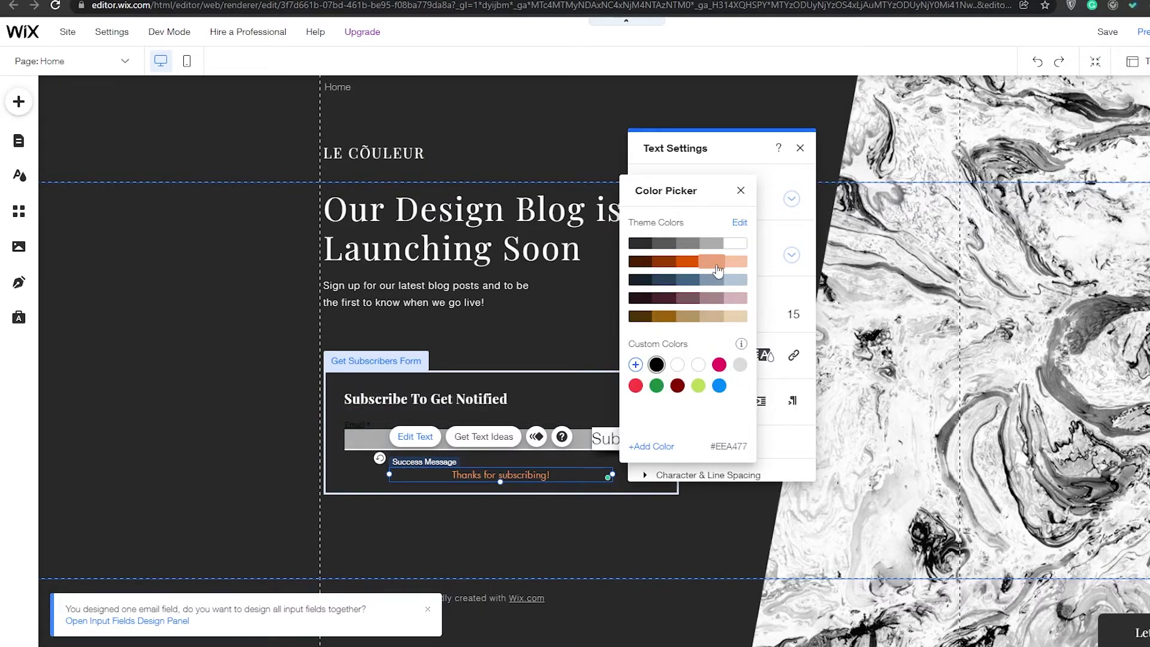
{"action": "left_click", "coordinate": [722, 367]}
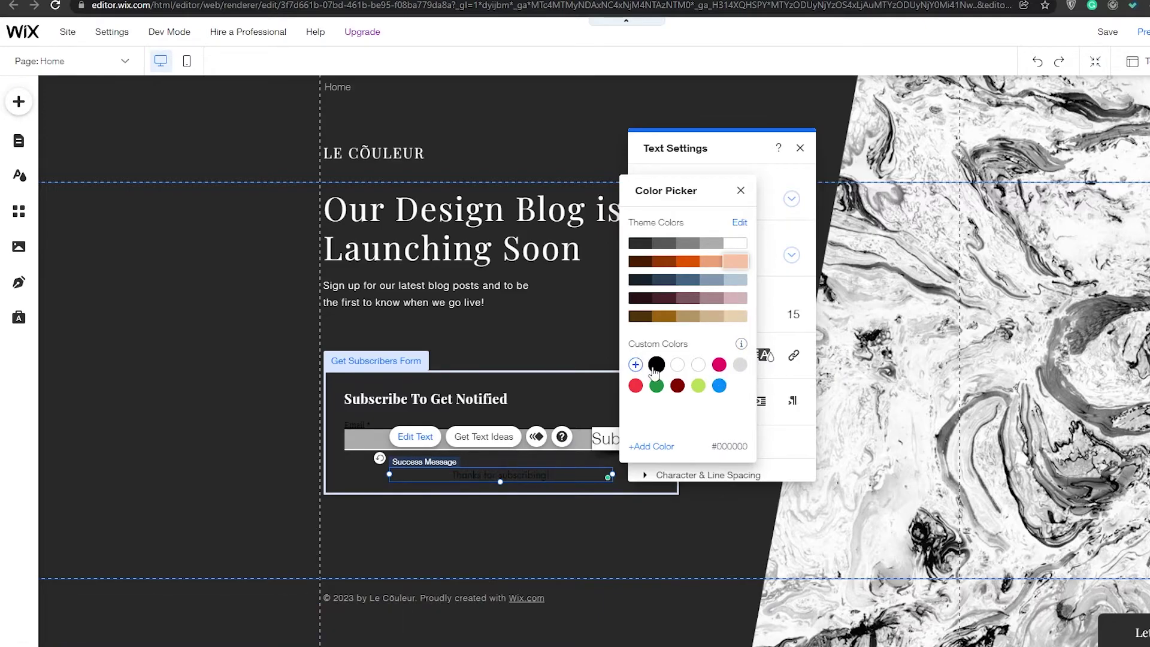
{"action": "left_click", "coordinate": [743, 290]}
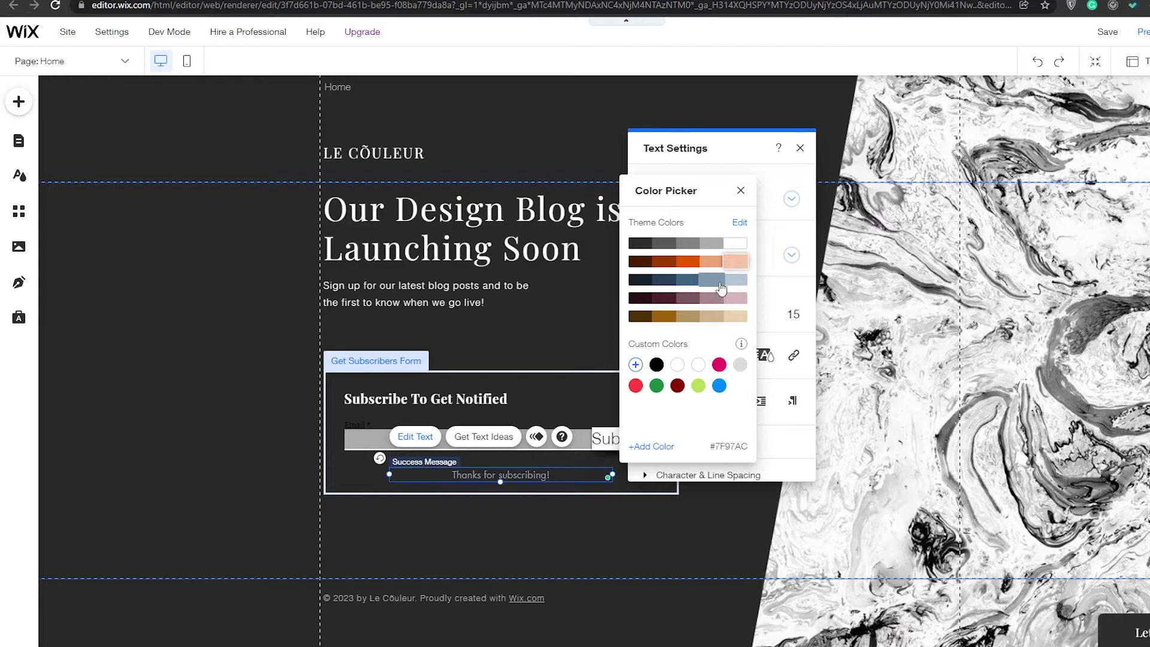
{"action": "left_click", "coordinate": [740, 190]}
{"action": "left_click", "coordinate": [711, 475]}
{"action": "left_click", "coordinate": [715, 467]}
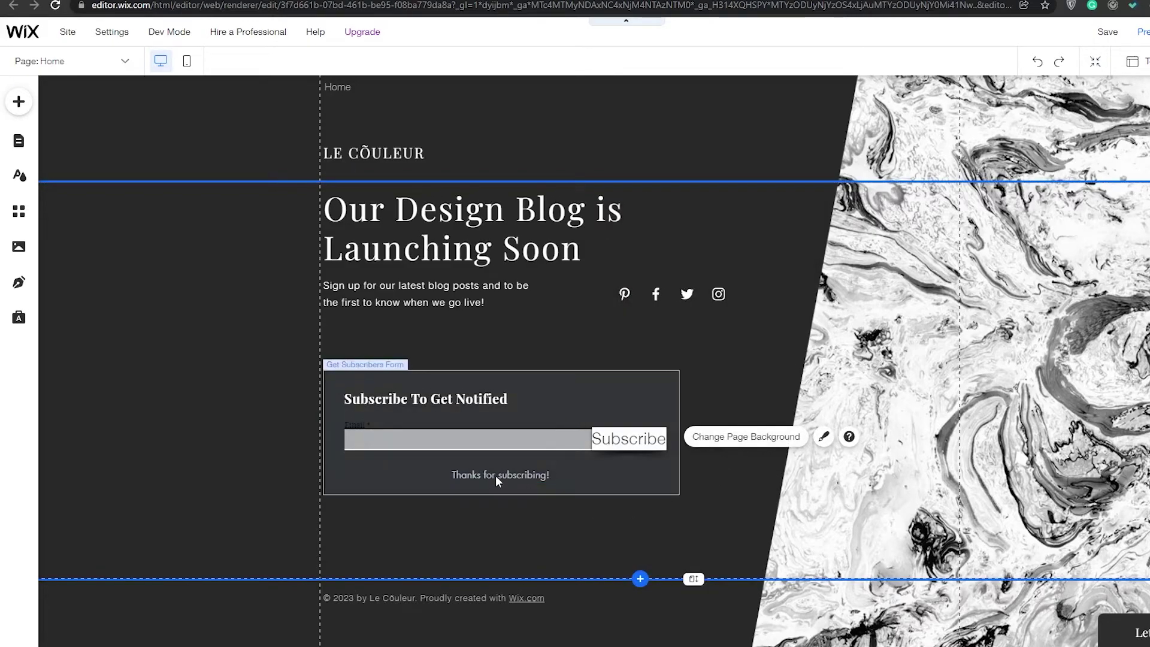
Set the field title color in the subscribe form's input field design to white.
{"action": "left_click", "coordinate": [349, 426]}
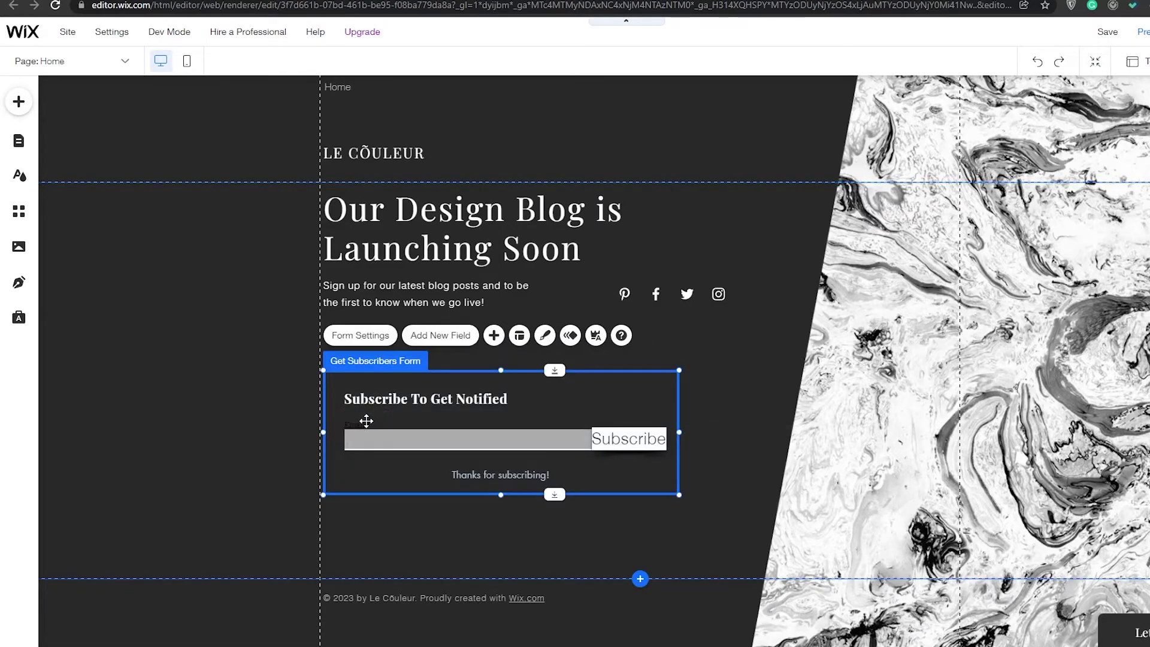
{"action": "left_click", "coordinate": [398, 343]}
{"action": "left_click", "coordinate": [451, 372]}
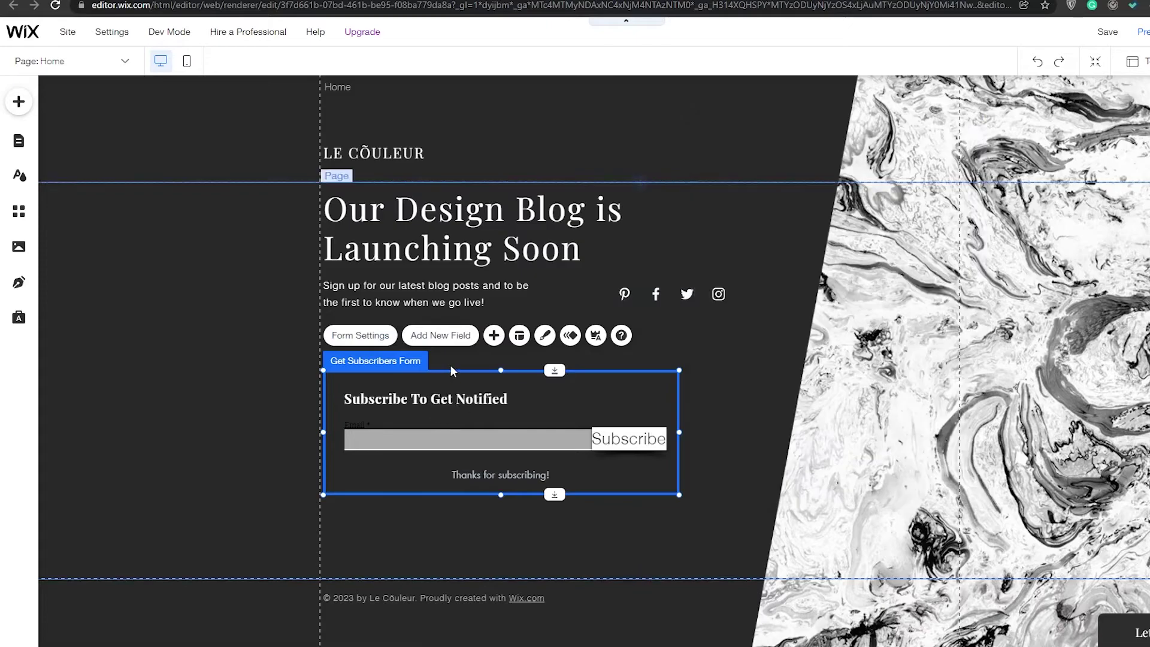
{"action": "left_click", "coordinate": [520, 336]}
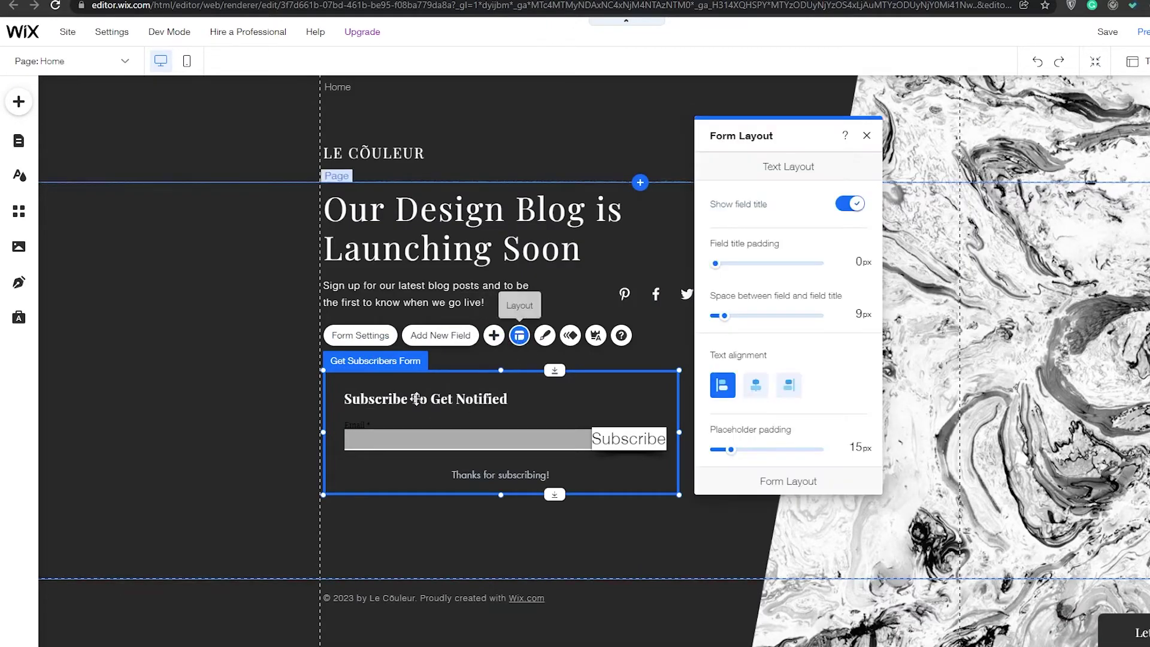
{"action": "left_click", "coordinate": [456, 439]}
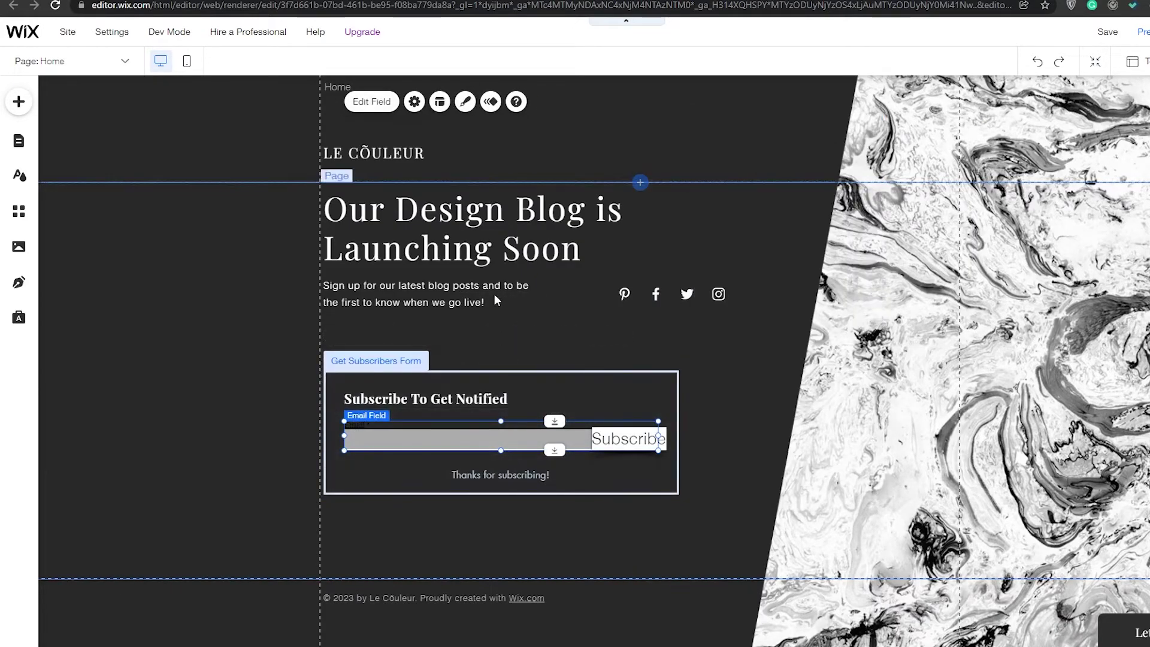
{"action": "left_click", "coordinate": [465, 101]}
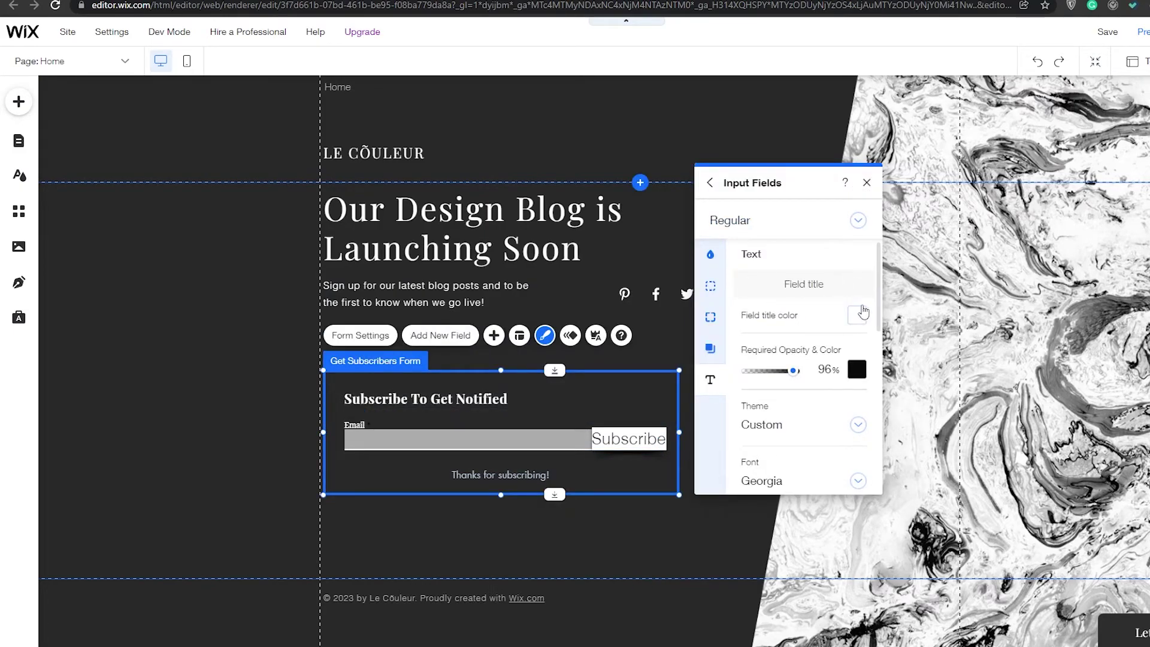
{"action": "left_click", "coordinate": [867, 183]}
{"action": "left_click", "coordinate": [756, 405]}
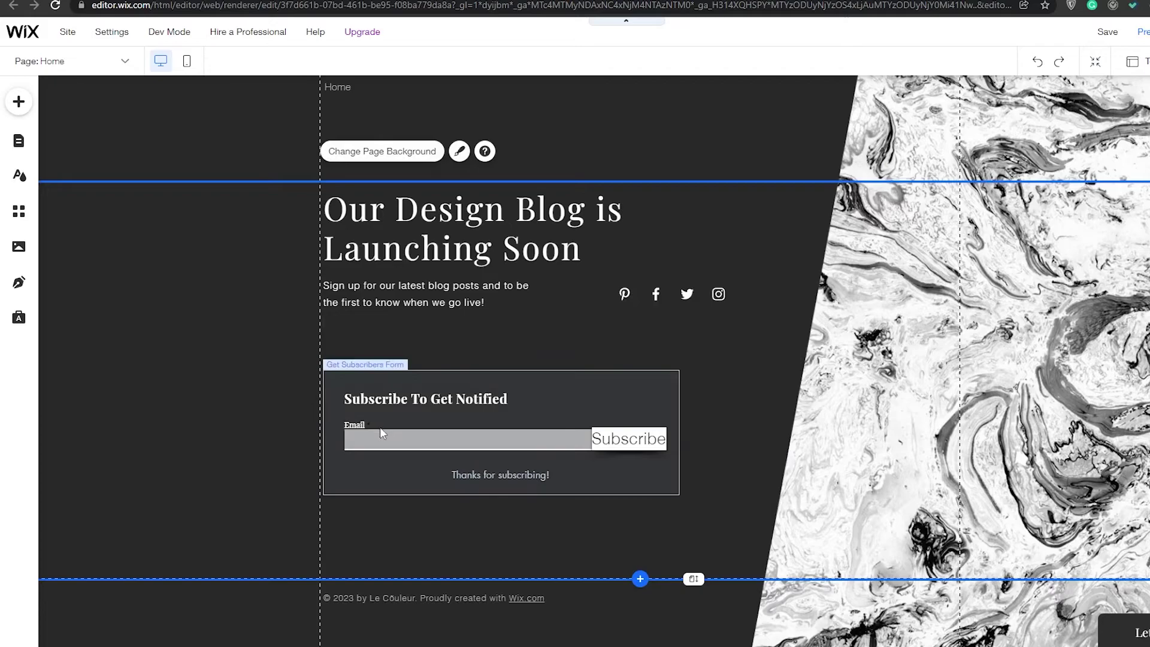
Set the input text color in the subscribe form's input field design to white (#FFFFFF).
{"action": "left_click", "coordinate": [364, 422]}
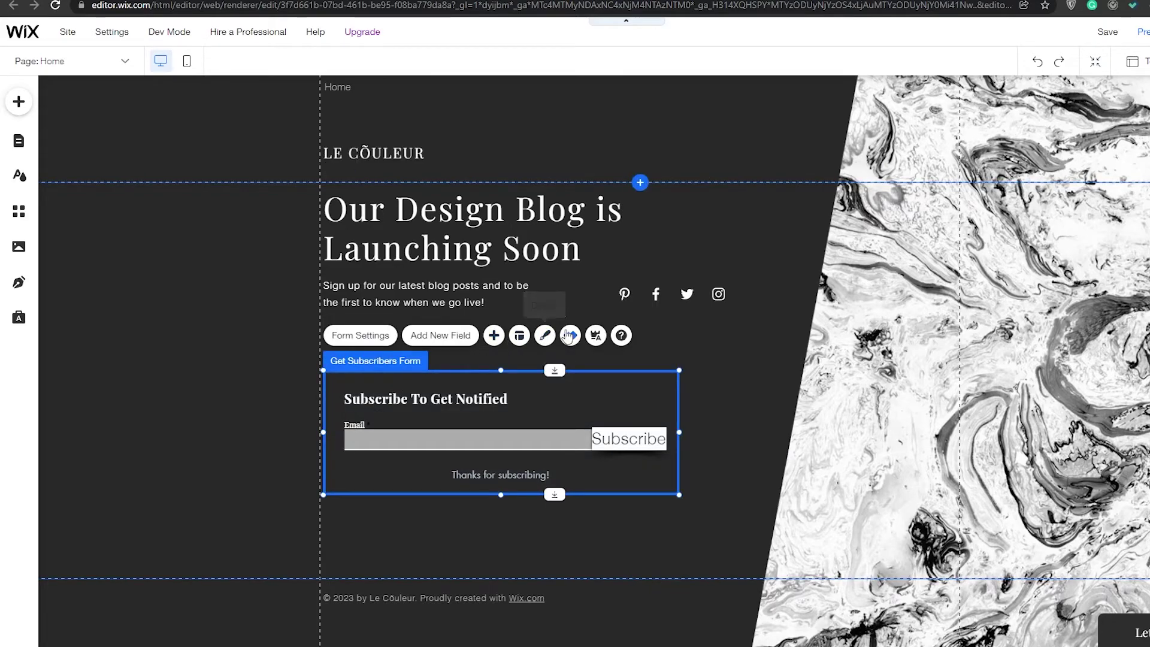
{"action": "left_click", "coordinate": [549, 337]}
{"action": "left_click", "coordinate": [790, 466]}
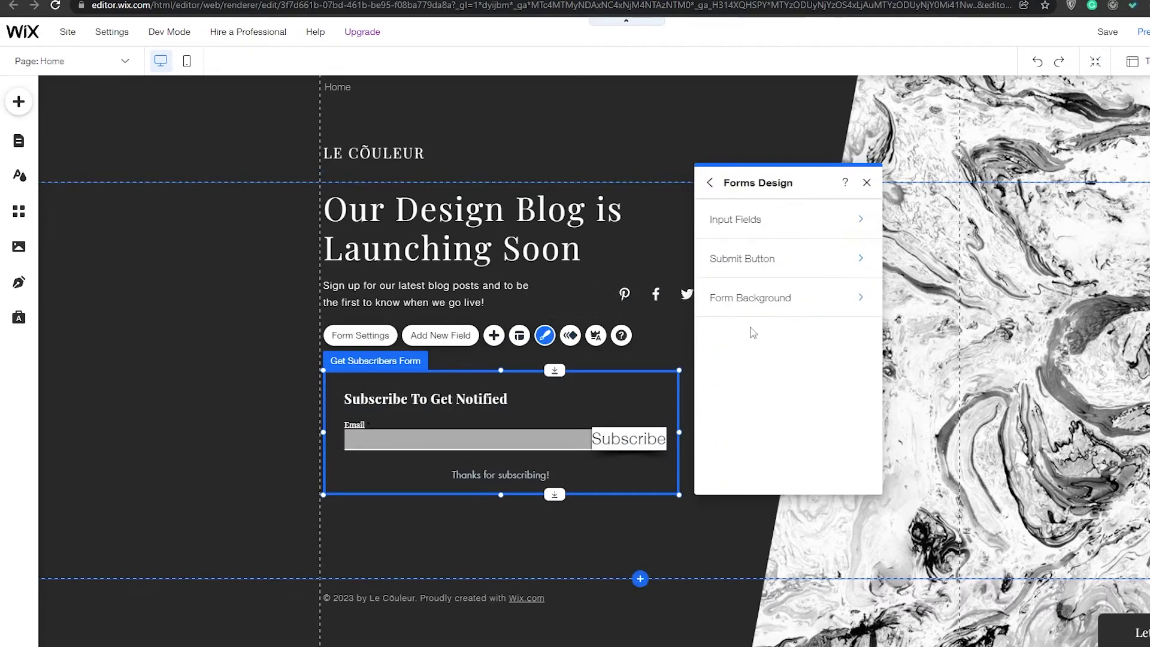
{"action": "left_click", "coordinate": [763, 221]}
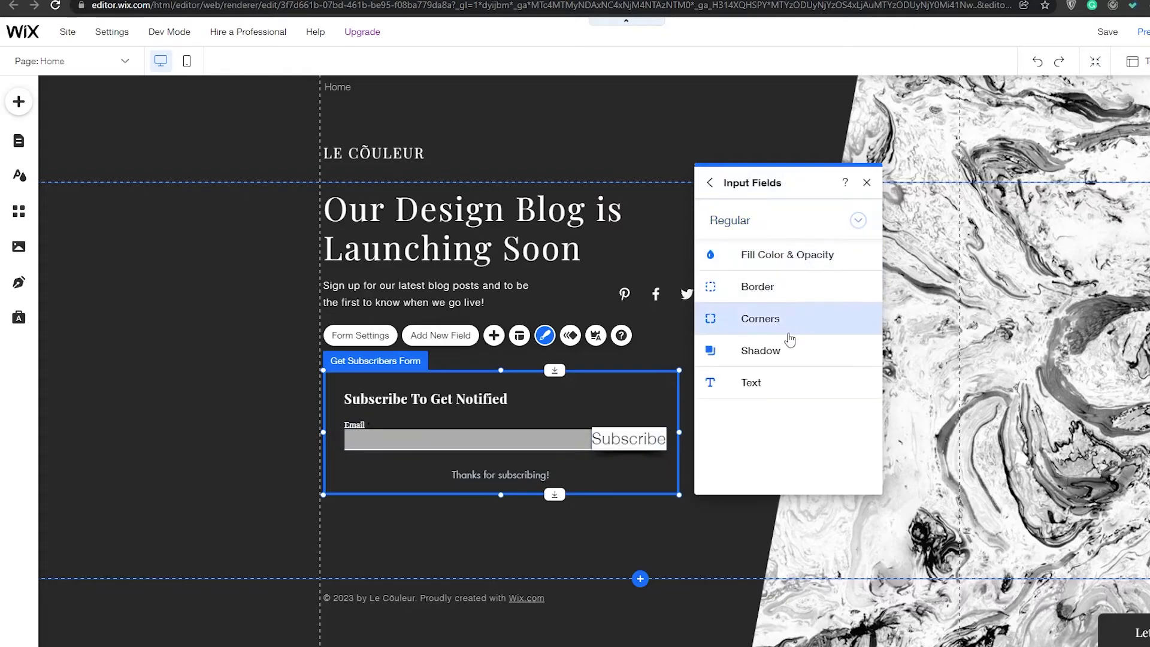
{"action": "left_click", "coordinate": [743, 383]}
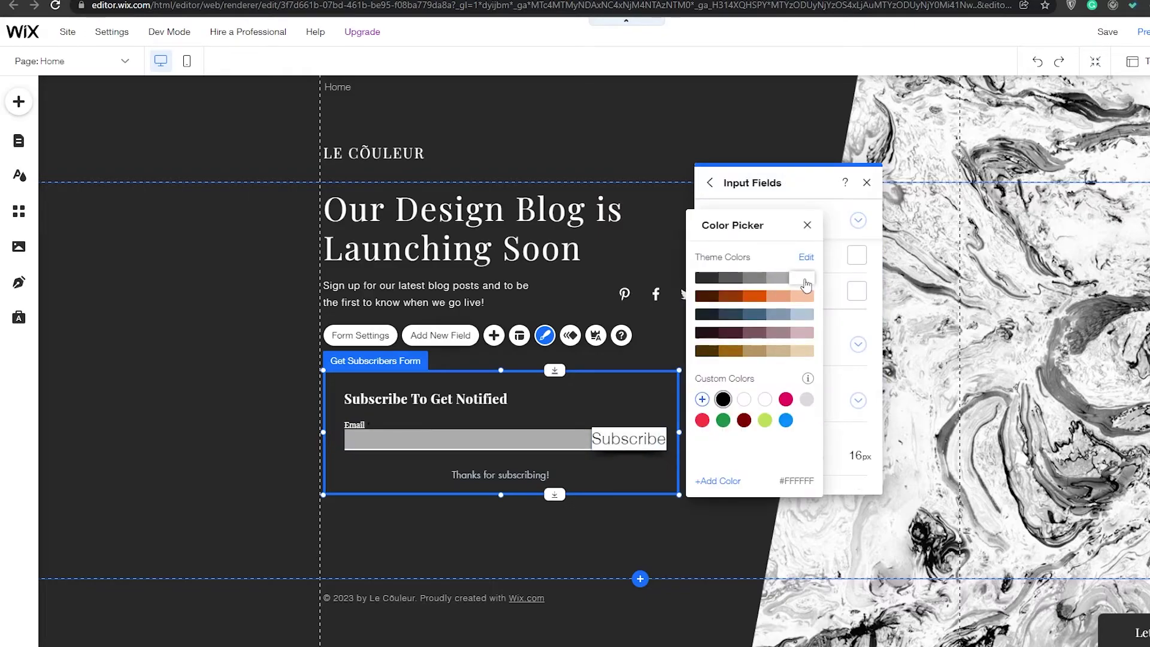
{"action": "left_click", "coordinate": [808, 226]}
Set the required-mark color of the form's input fields to white and close the form design.
{"action": "scroll", "coordinate": [850, 359], "scroll_direction": "up", "scroll_amount": 5}
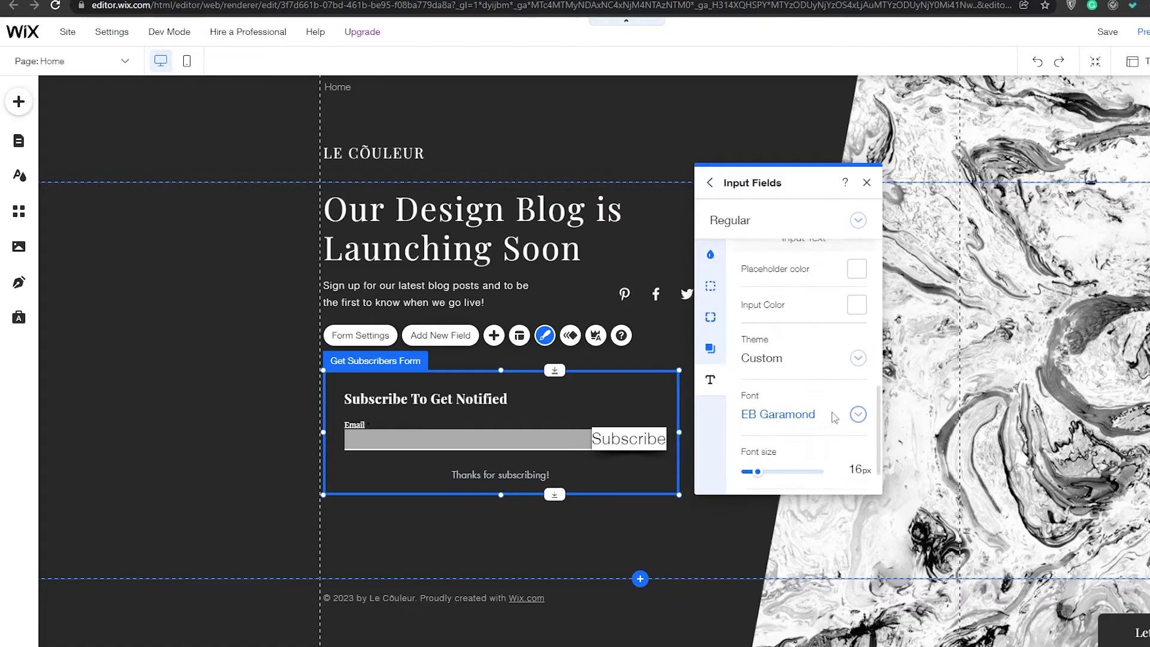
{"action": "left_click", "coordinate": [857, 368]}
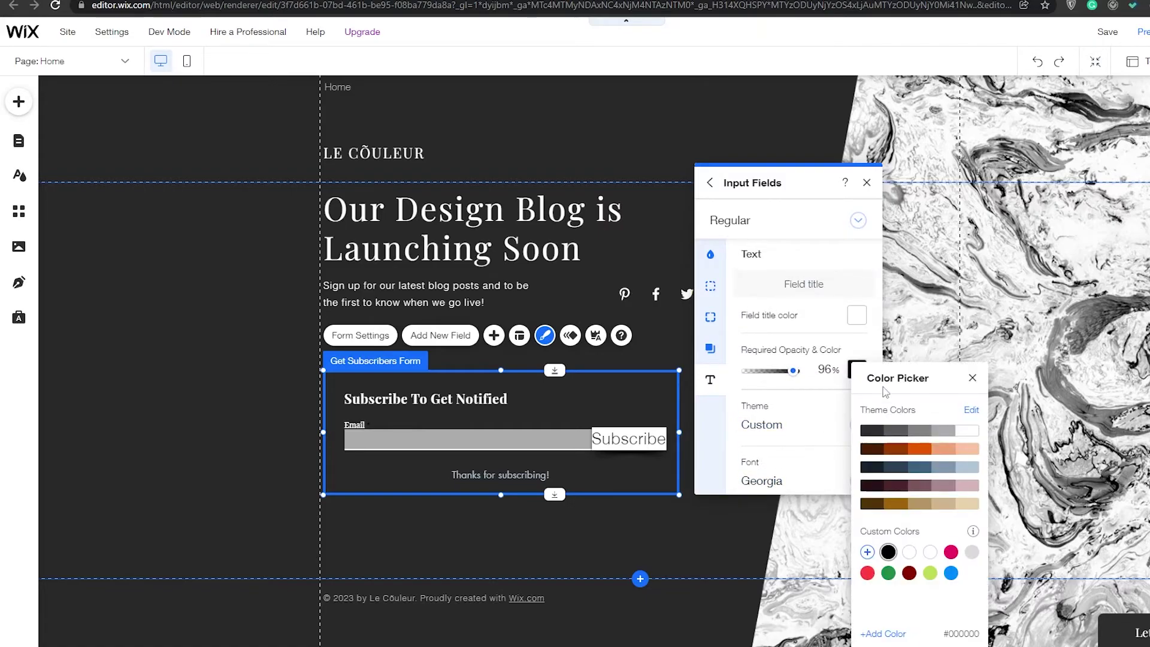
{"action": "left_click", "coordinate": [966, 432]}
{"action": "left_click", "coordinate": [972, 378]}
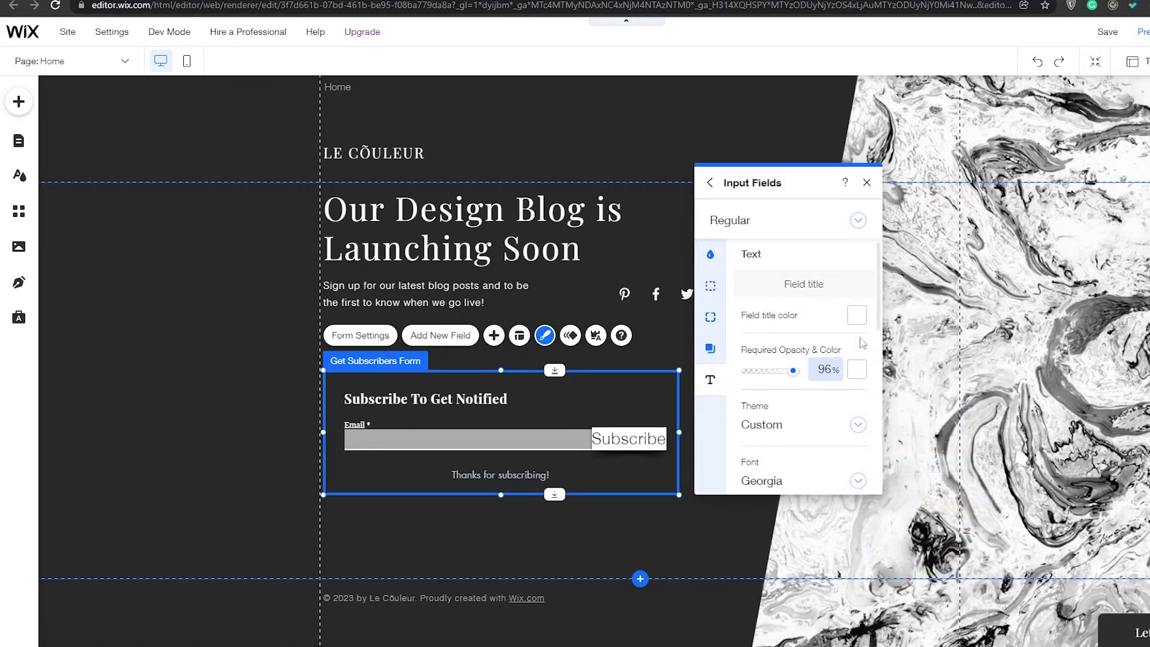
{"action": "left_click", "coordinate": [867, 186]}
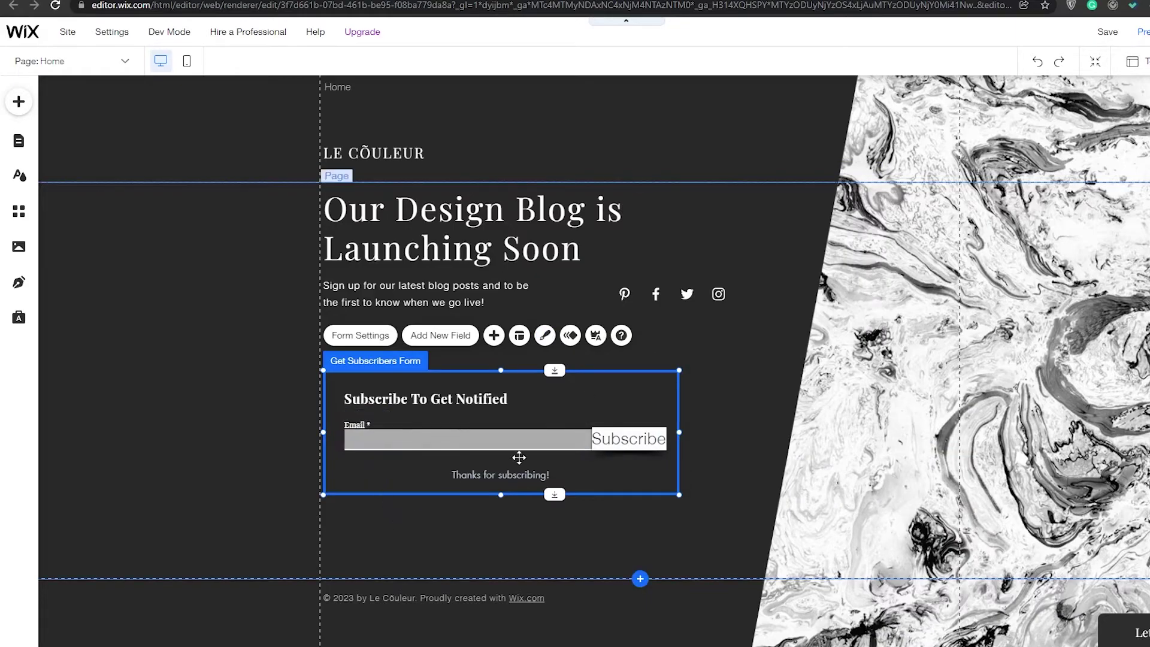
{"action": "left_click", "coordinate": [713, 377]}
Review the subscribe form's main, general, submit message, payment, conditions and contacts settings.
{"action": "left_click", "coordinate": [457, 406]}
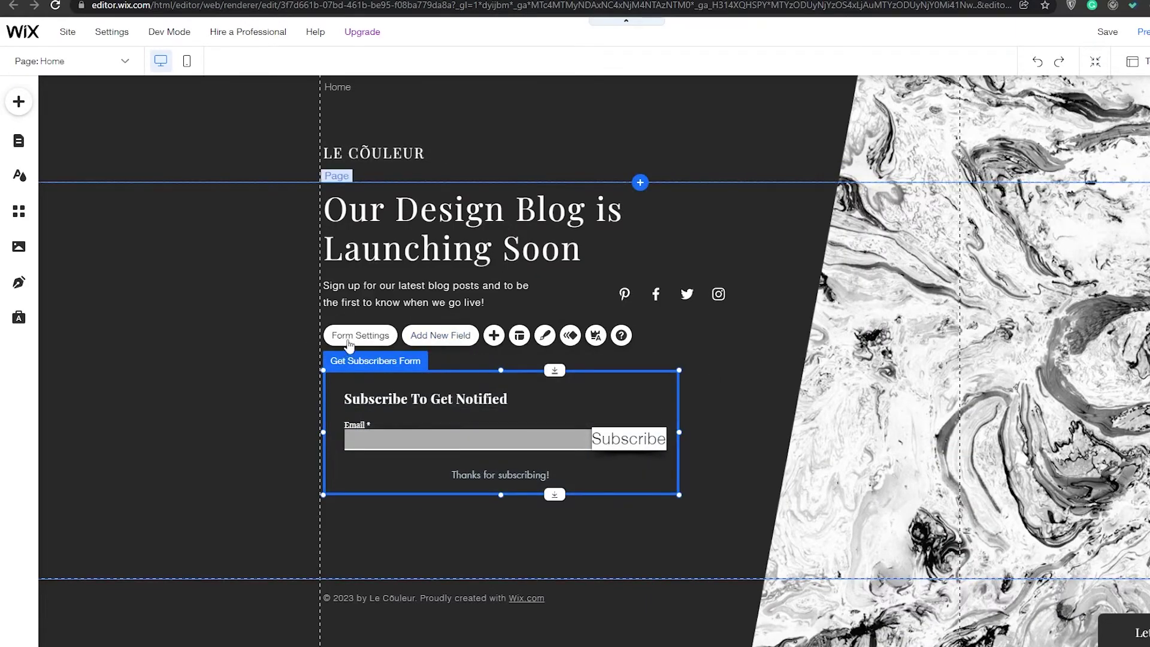
{"action": "left_click", "coordinate": [348, 336]}
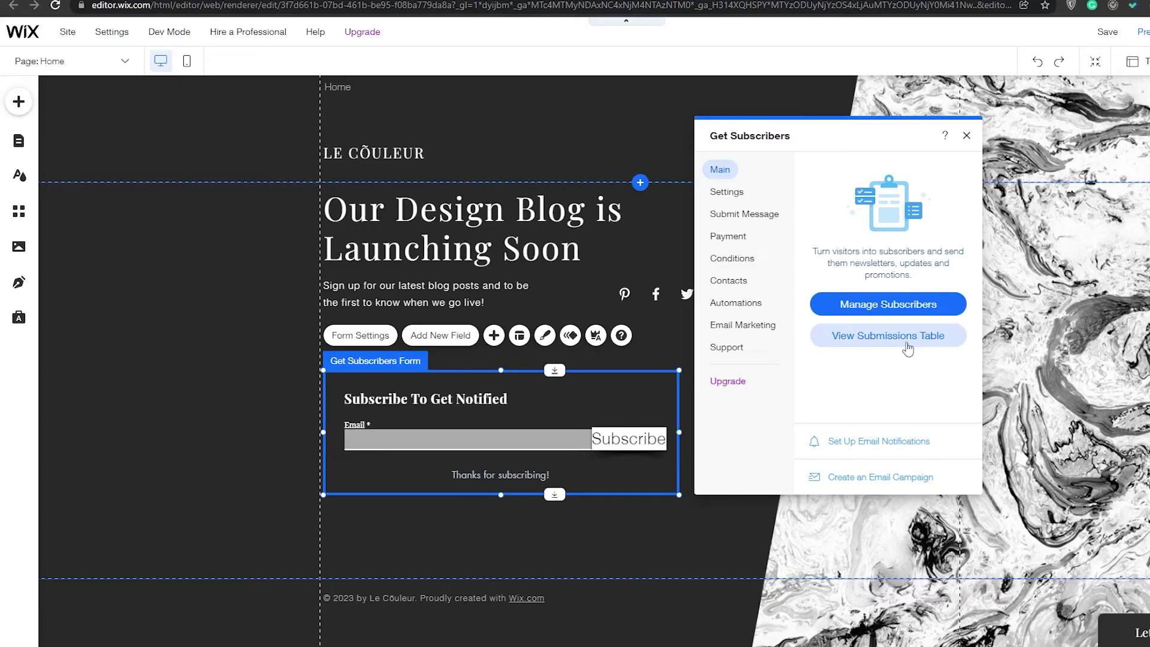
{"action": "left_click", "coordinate": [735, 197]}
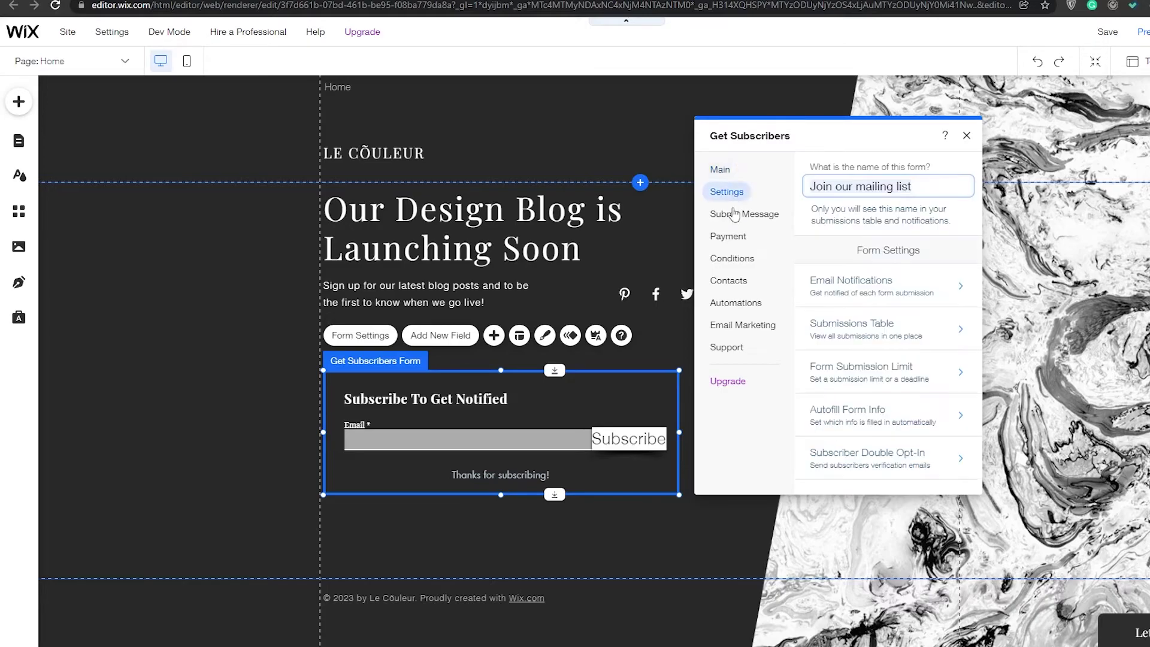
{"action": "left_click", "coordinate": [734, 223]}
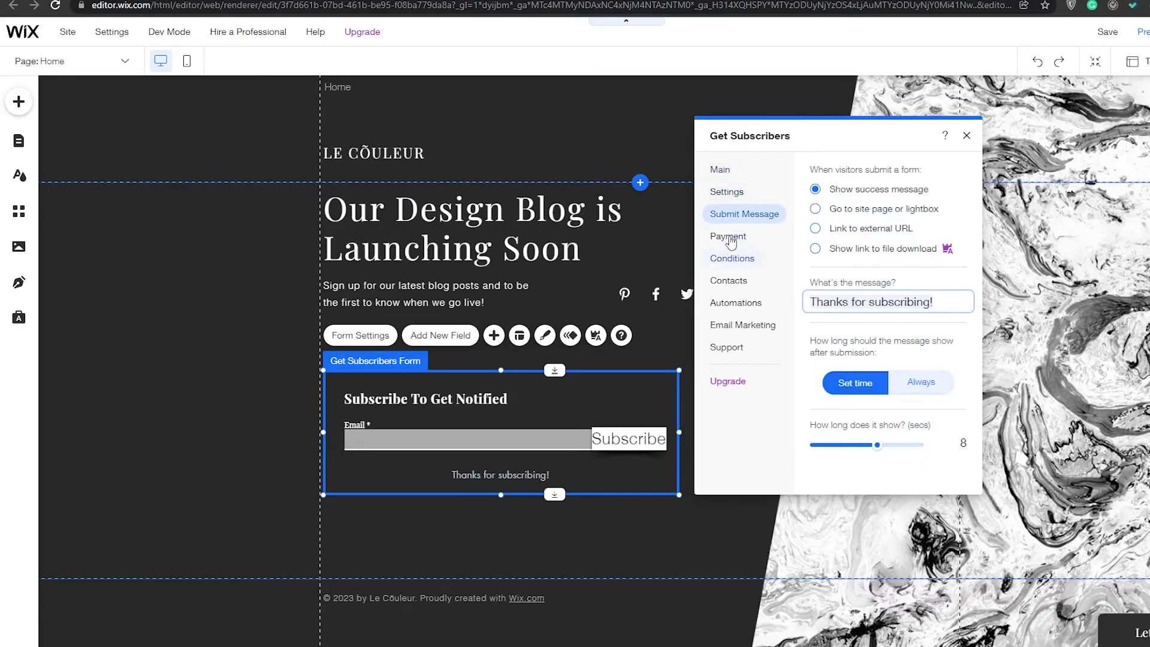
{"action": "left_click", "coordinate": [728, 237]}
{"action": "left_click", "coordinate": [728, 258]}
{"action": "left_click", "coordinate": [728, 280]}
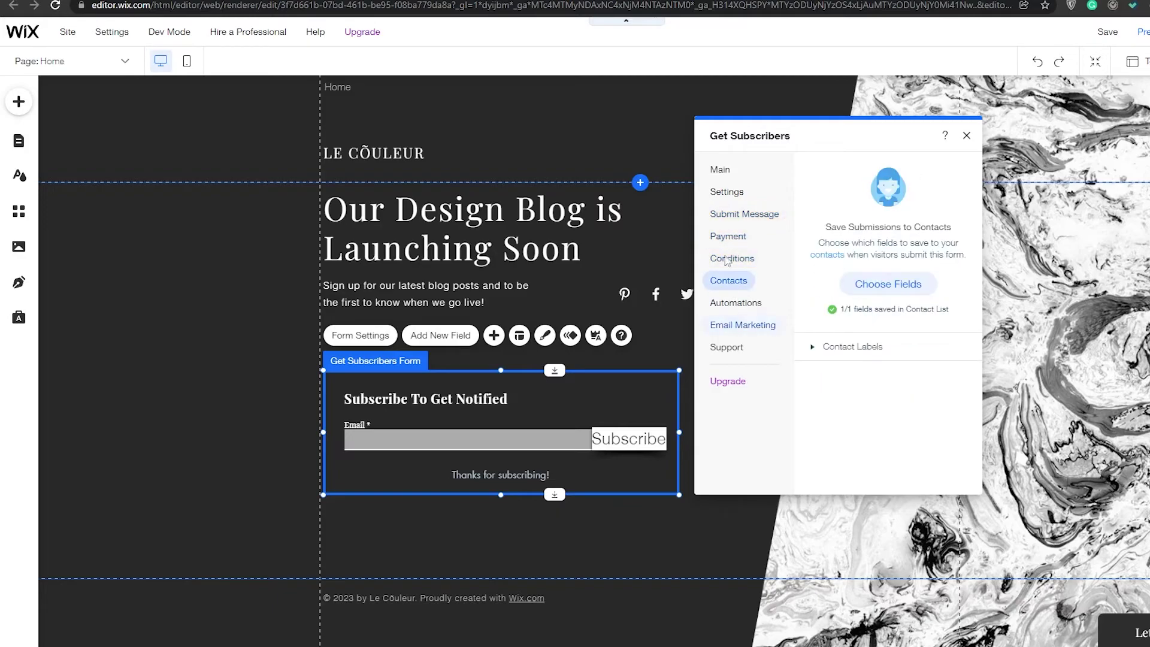
View the subscriber management tools, close them, and review the form's general and submit message settings.
{"action": "left_click", "coordinate": [721, 171]}
{"action": "left_click", "coordinate": [870, 312]}
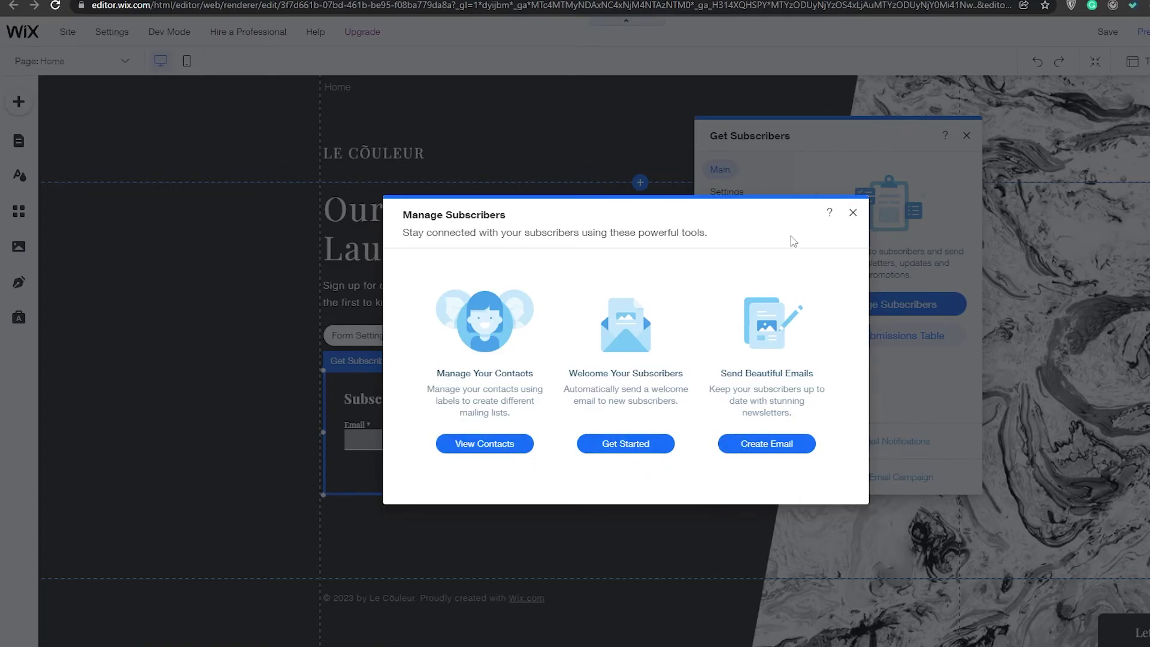
{"action": "left_click", "coordinate": [853, 213]}
{"action": "left_click", "coordinate": [733, 197]}
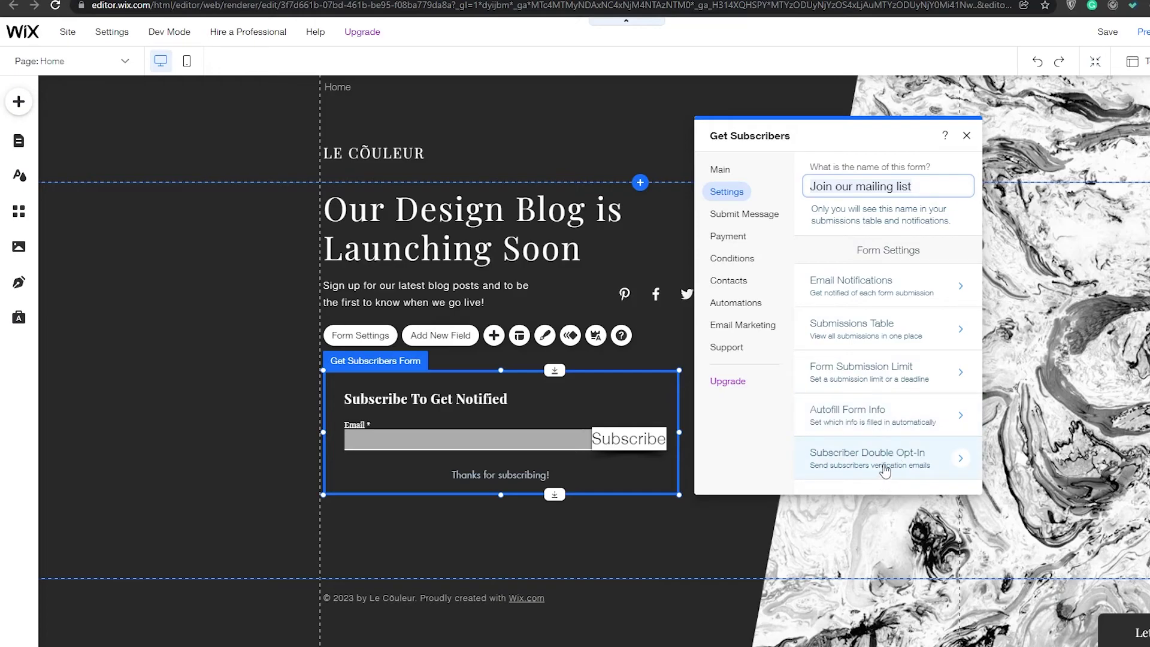
{"action": "left_click", "coordinate": [719, 217]}
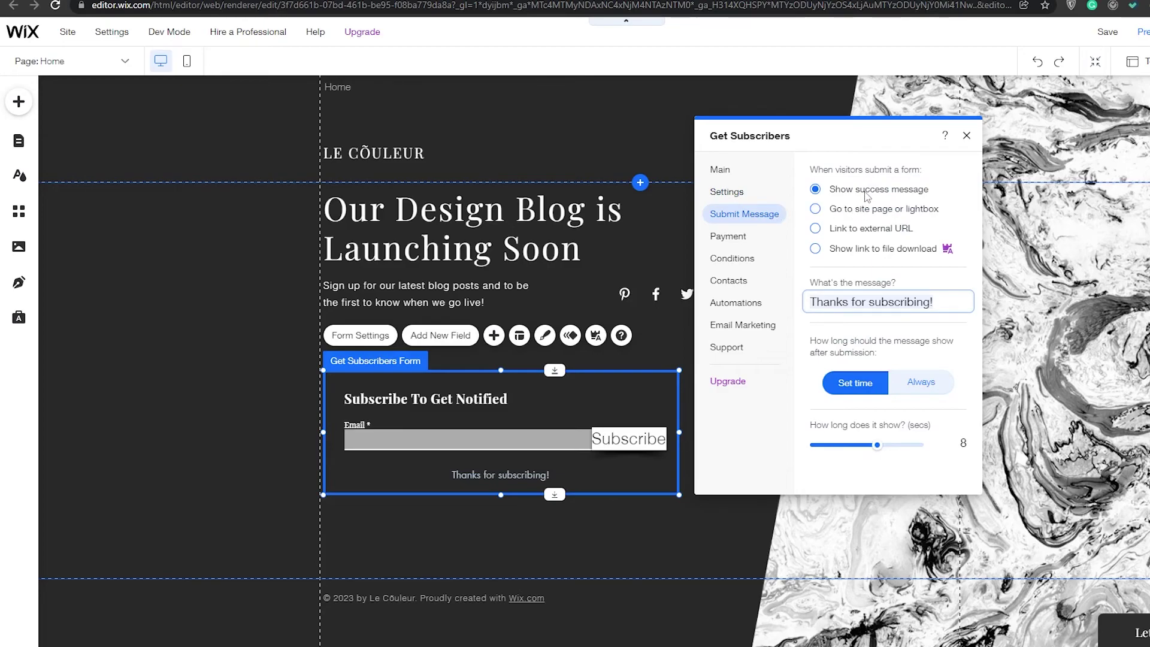
Try editing the form's success message and restore it to "Thanks for subscribing!".
{"action": "left_click", "coordinate": [890, 304]}
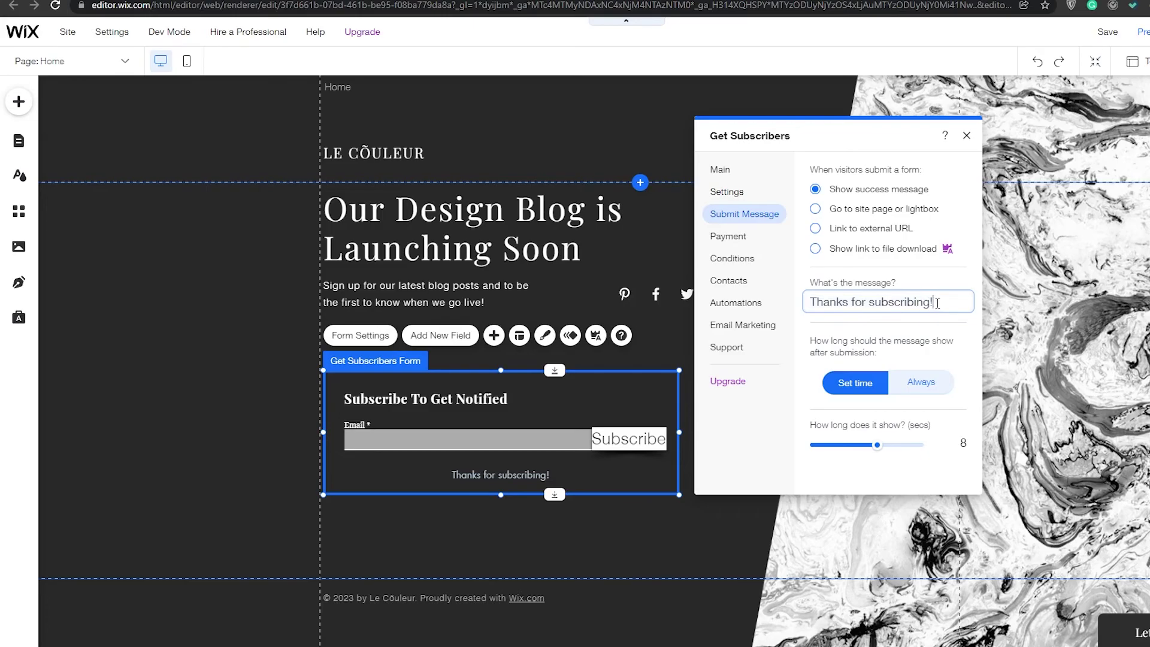
{"action": "type", "text": "FVVSDF"}
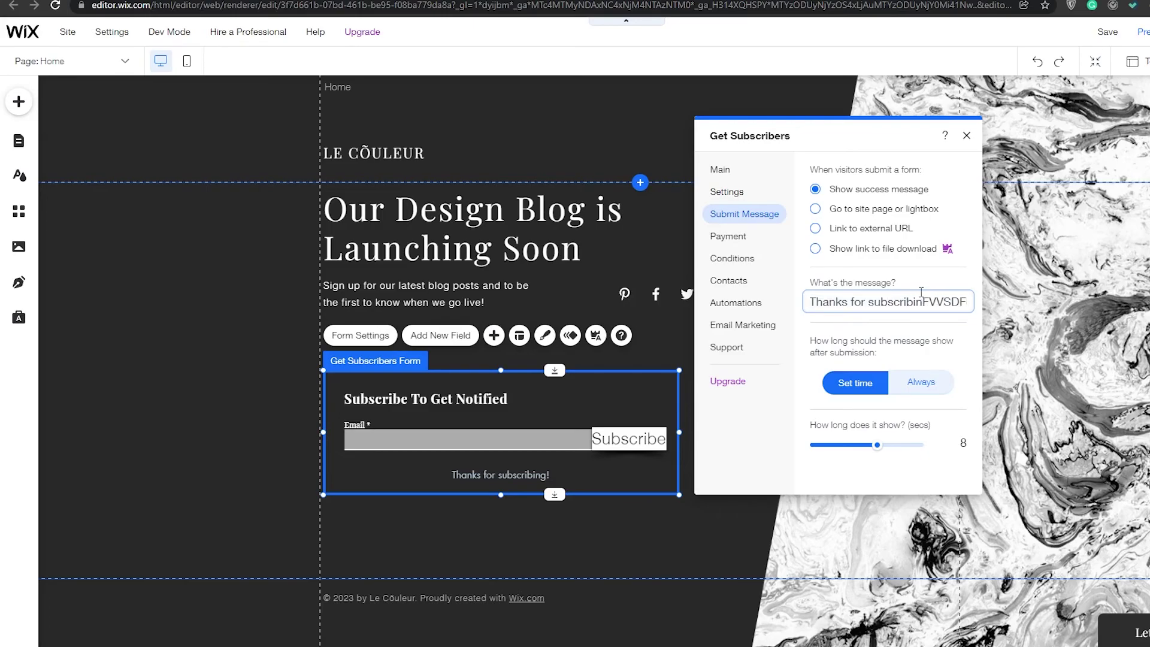
{"action": "key", "text": "BackSpace"}
{"action": "key", "text": "BackSpace"}
{"action": "key", "text": "BackSpace"}
{"action": "key", "text": "BackSpace"}
{"action": "key", "text": "BackSpace"}
{"action": "left_click", "coordinate": [962, 286]}
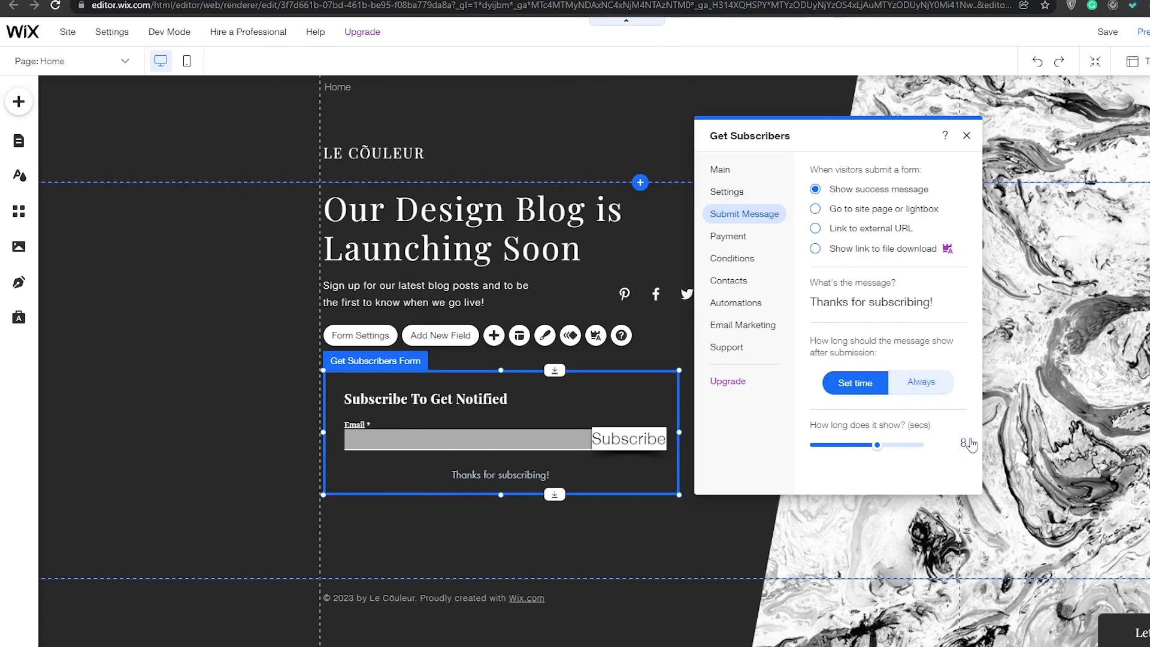
Review the form's payment, conditions, contacts and automations options, and close the form settings.
{"action": "left_click", "coordinate": [746, 239]}
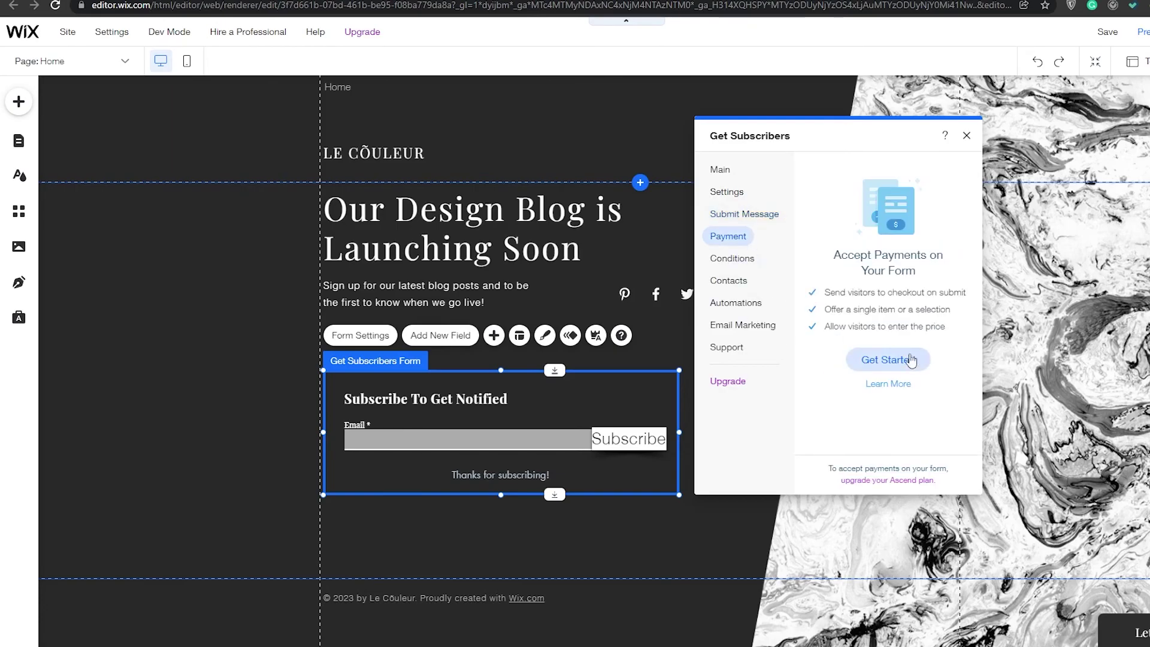
{"action": "left_click", "coordinate": [748, 266]}
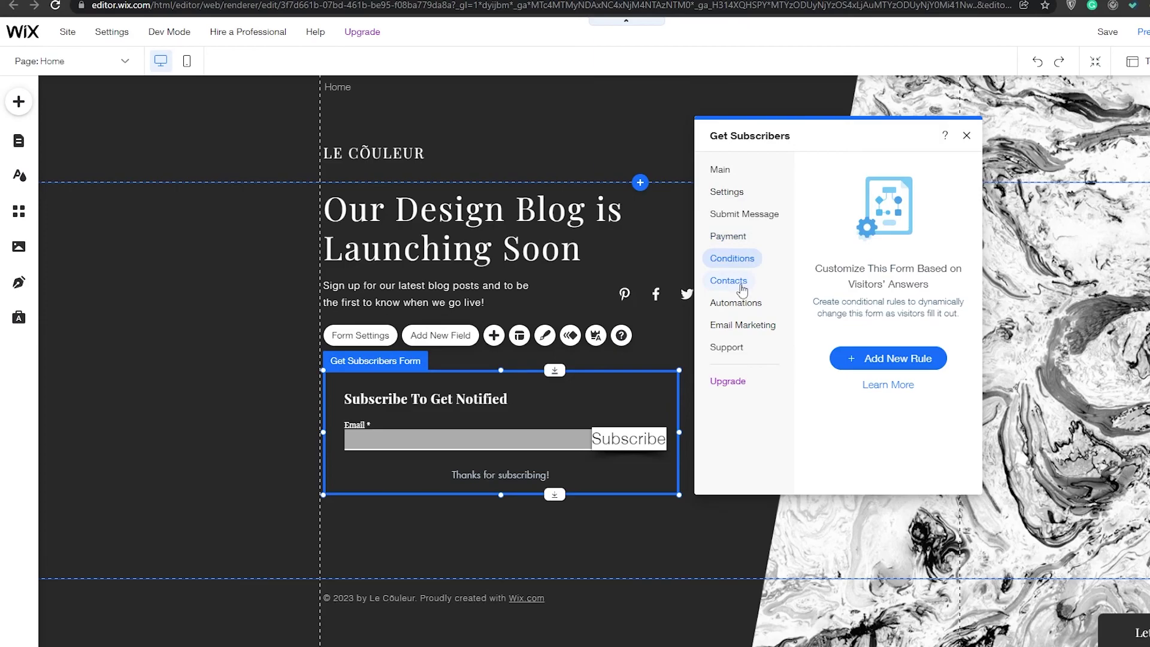
{"action": "left_click", "coordinate": [739, 284]}
{"action": "left_click", "coordinate": [738, 304]}
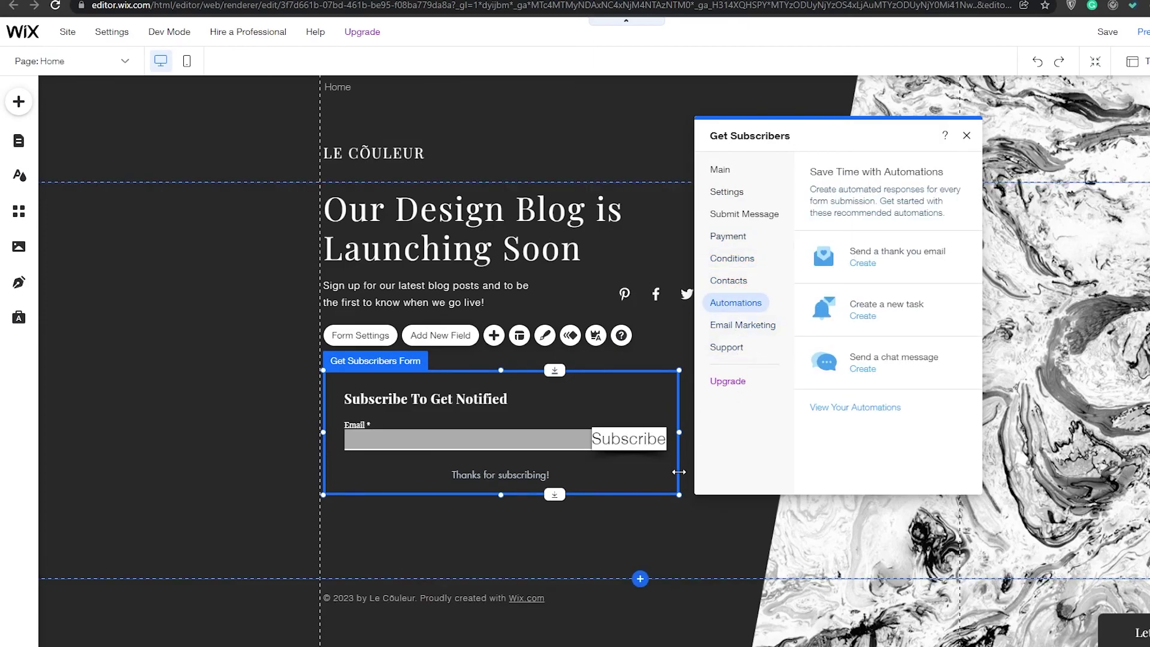
{"action": "left_click", "coordinate": [622, 486]}
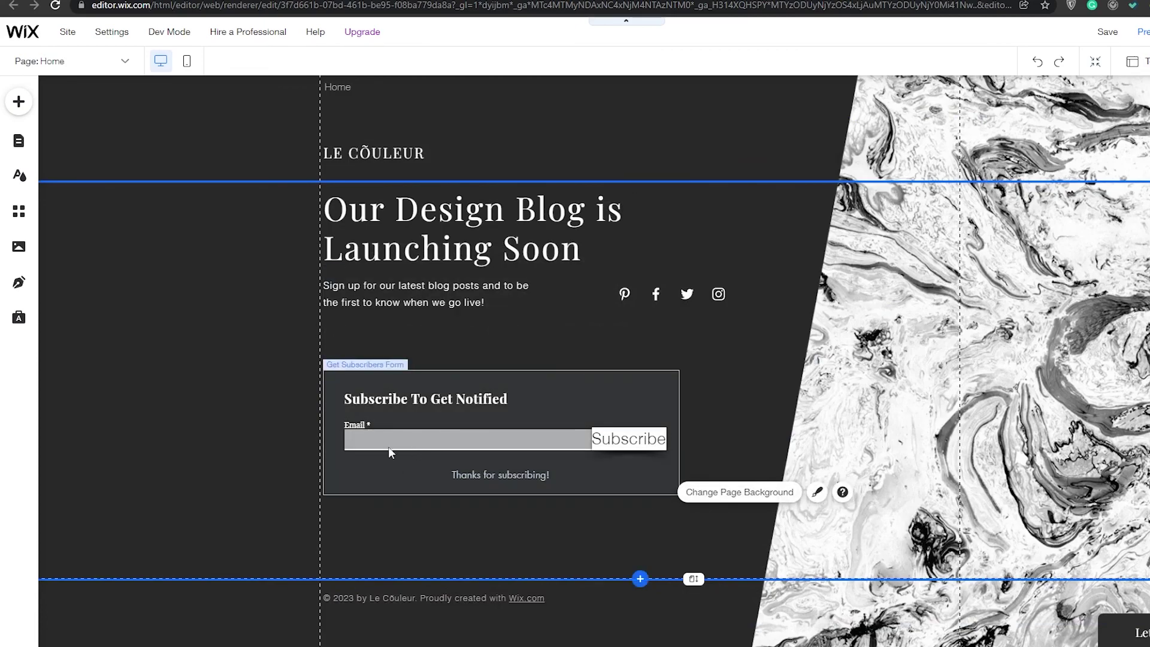